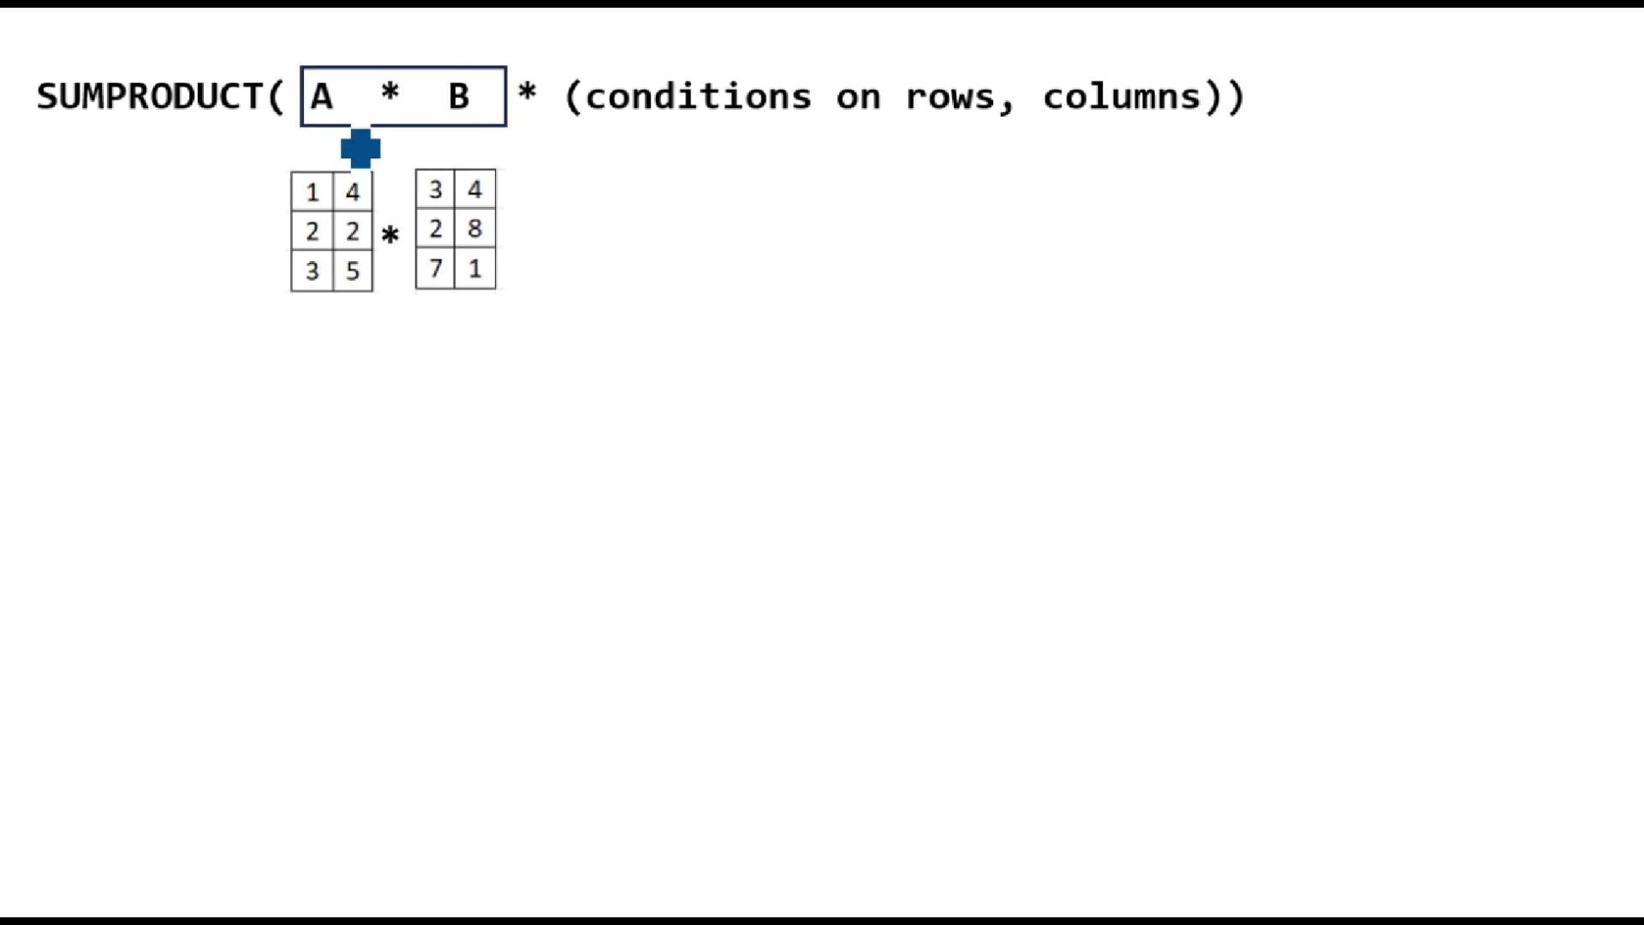
Ink-circle A and B, reveal the product table (3, 16 / 4, 16 / 21, 5) and link matching cells.
left_click_drag(333, 124, 309, 87)
mouse_move(484, 78)
left_mouse_down()
mouse_move(506, 154)
mouse_move(481, 128)
left_mouse_up()
key("Right")
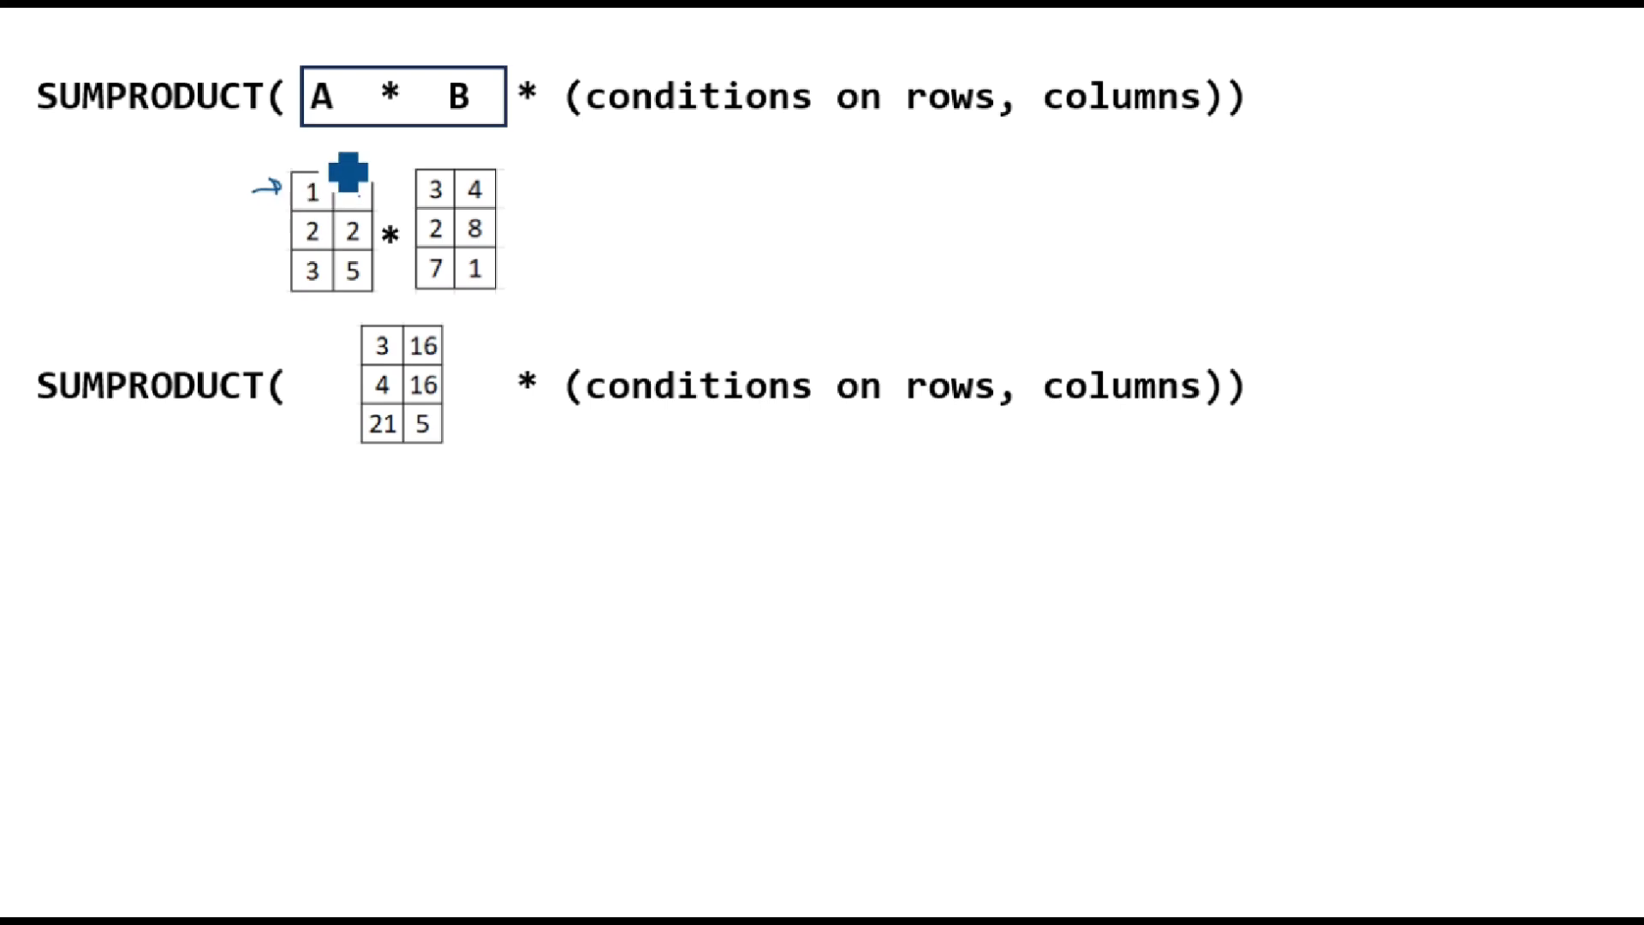
mouse_move(326, 138)
left_mouse_down()
mouse_move(320, 163)
mouse_move(419, 197)
left_mouse_up()
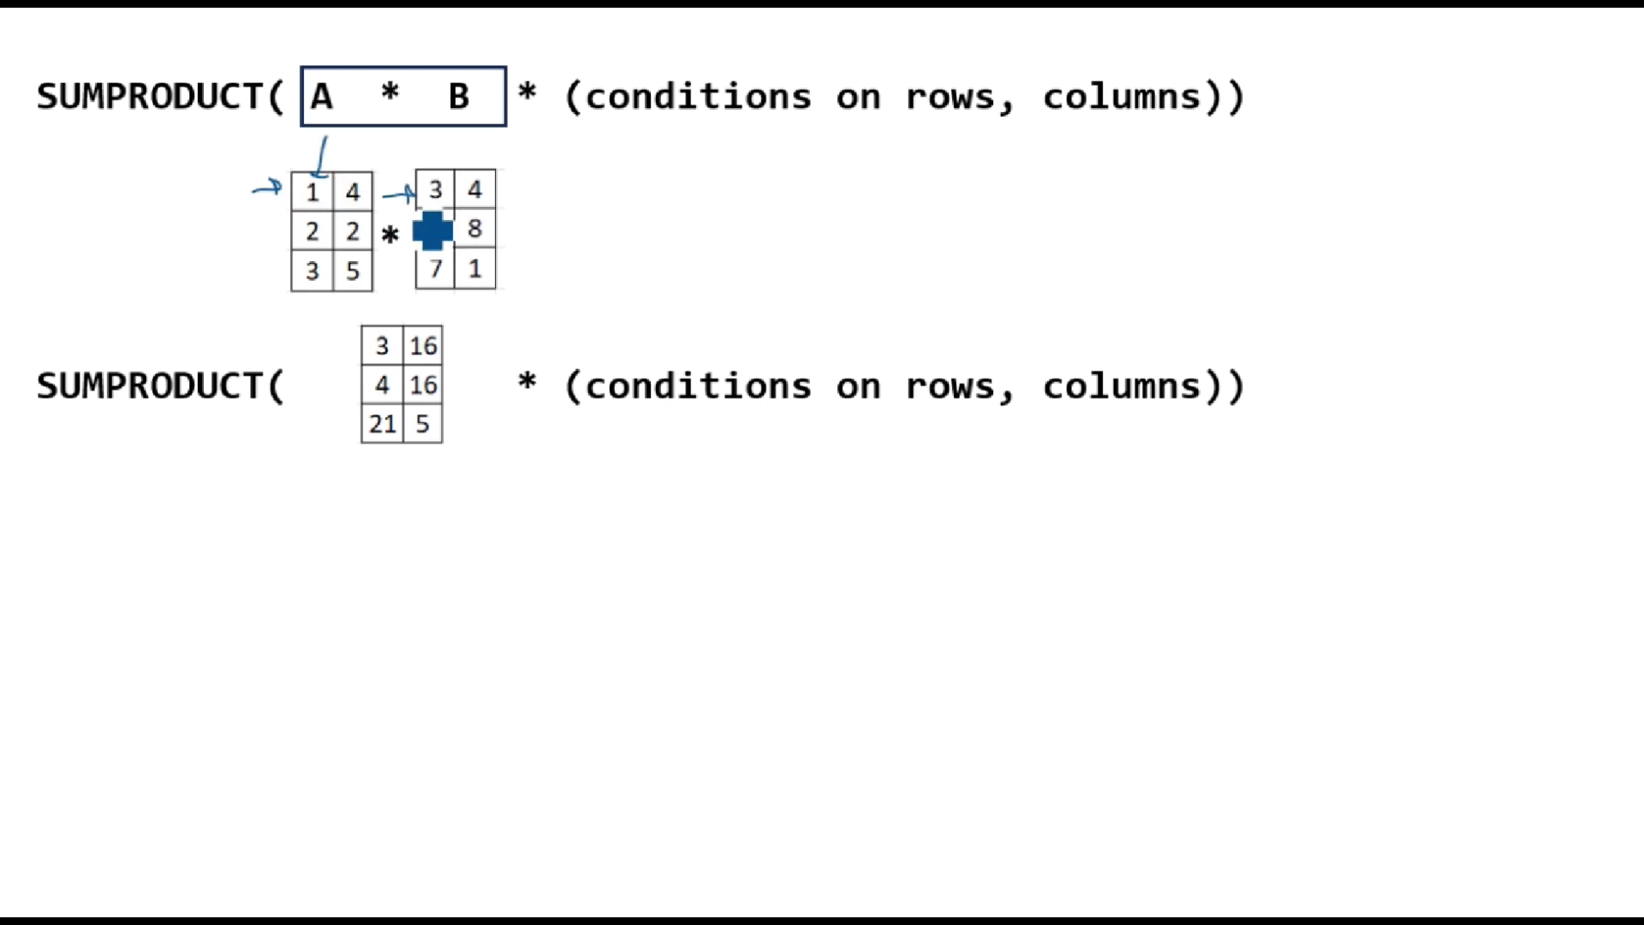
left_click_drag(437, 137, 435, 172)
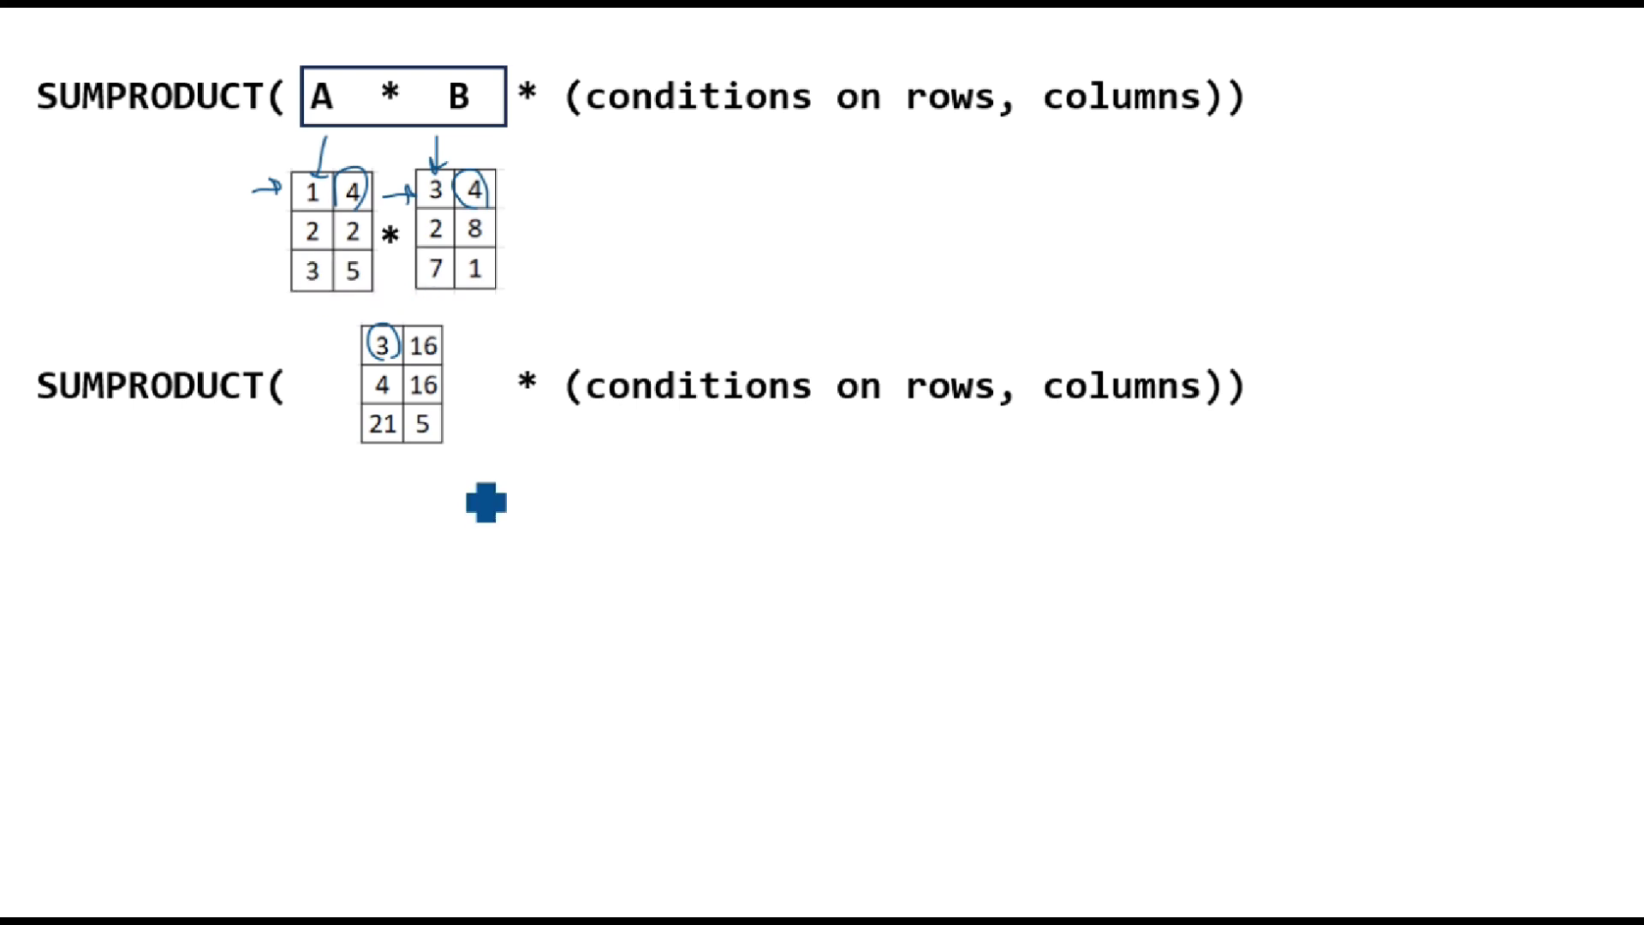
Circle the product table in ink and sketch a circled 3×2 grid beneath it.
mouse_move(467, 458)
left_mouse_down()
mouse_move(359, 352)
mouse_move(466, 348)
mouse_move(474, 470)
left_mouse_up()
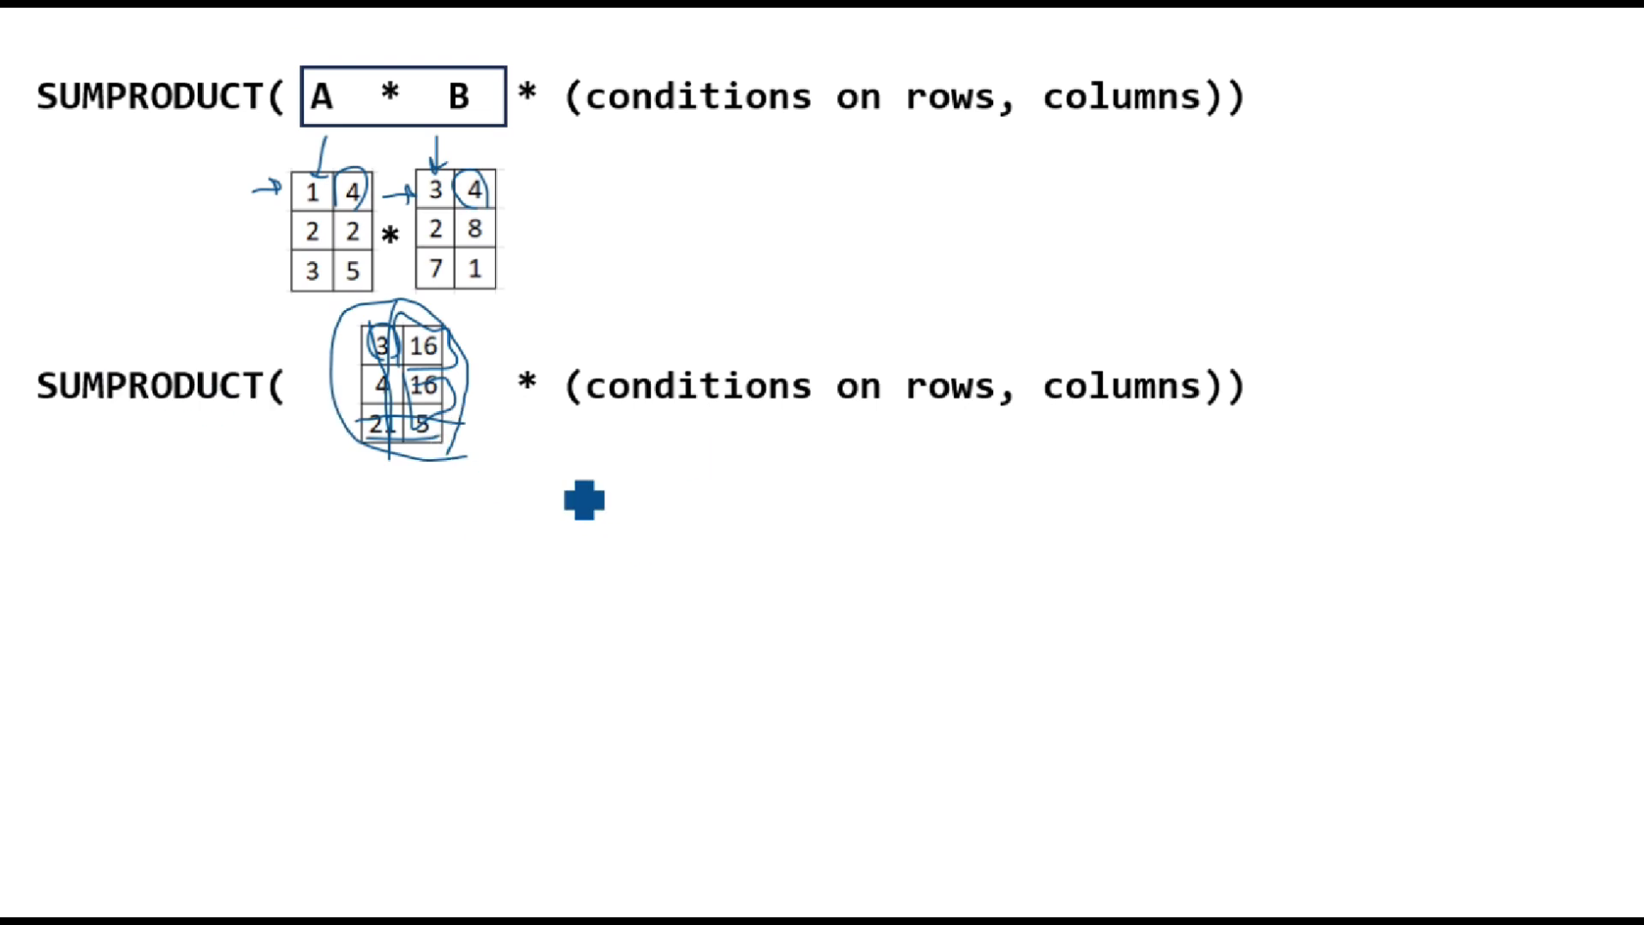
mouse_move(559, 476)
left_mouse_down()
mouse_move(554, 551)
mouse_move(579, 503)
mouse_move(682, 495)
mouse_move(682, 624)
mouse_move(548, 608)
left_mouse_up()
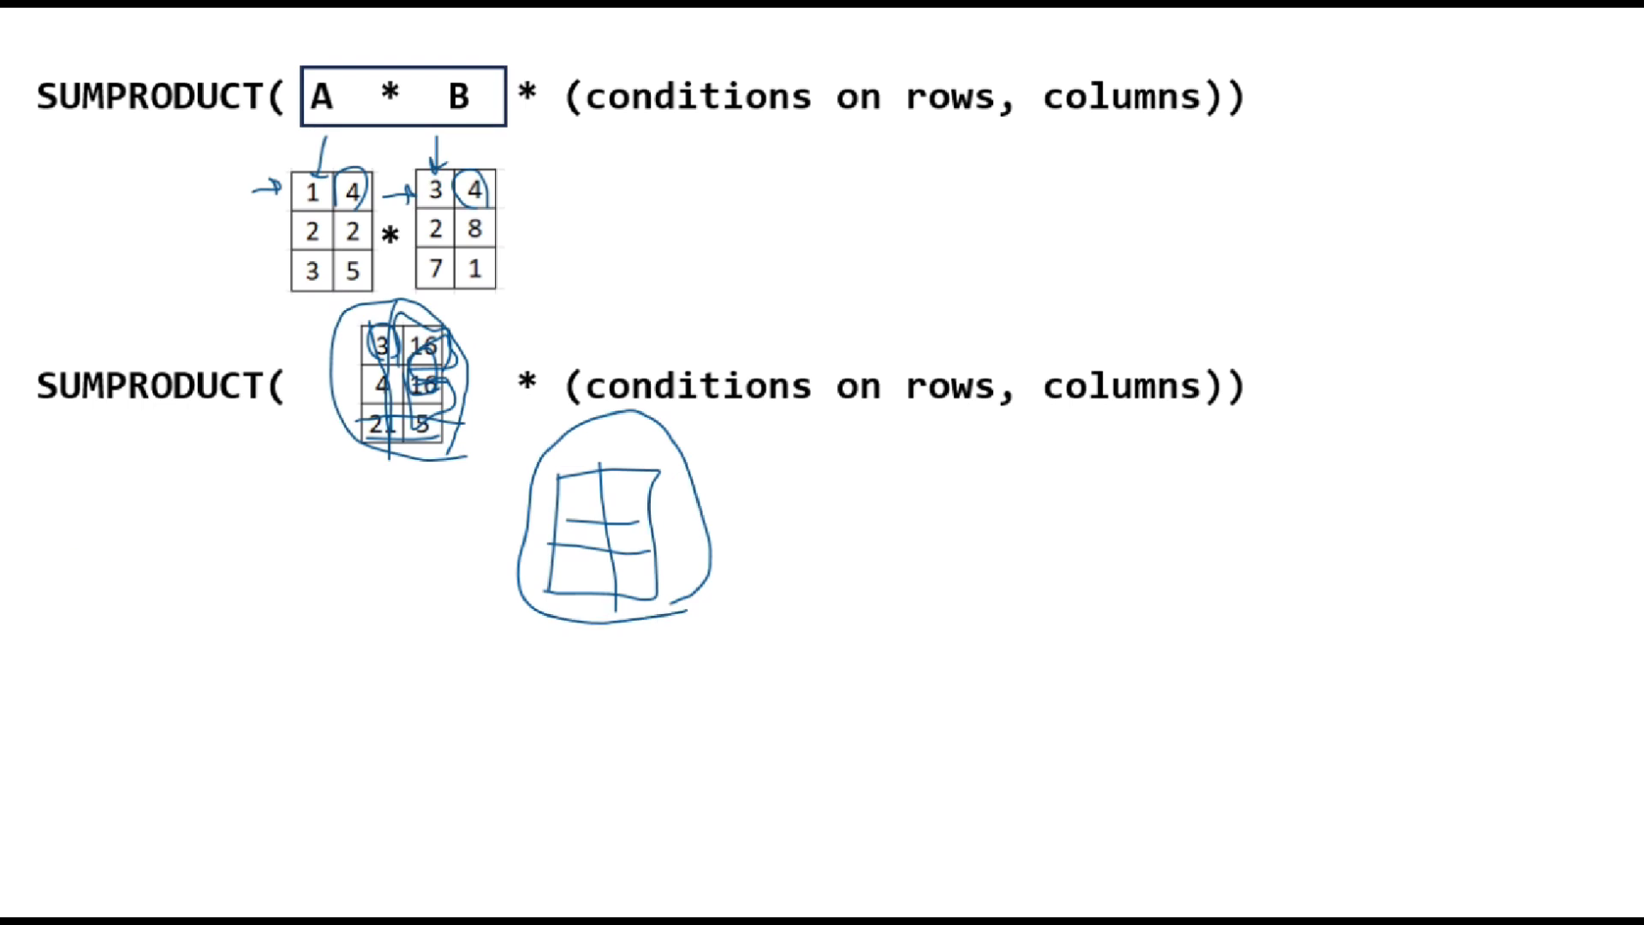
Advance the slide build to clear the ink and show the green-boxed conditions with the 0/1 grid.
key("Right")
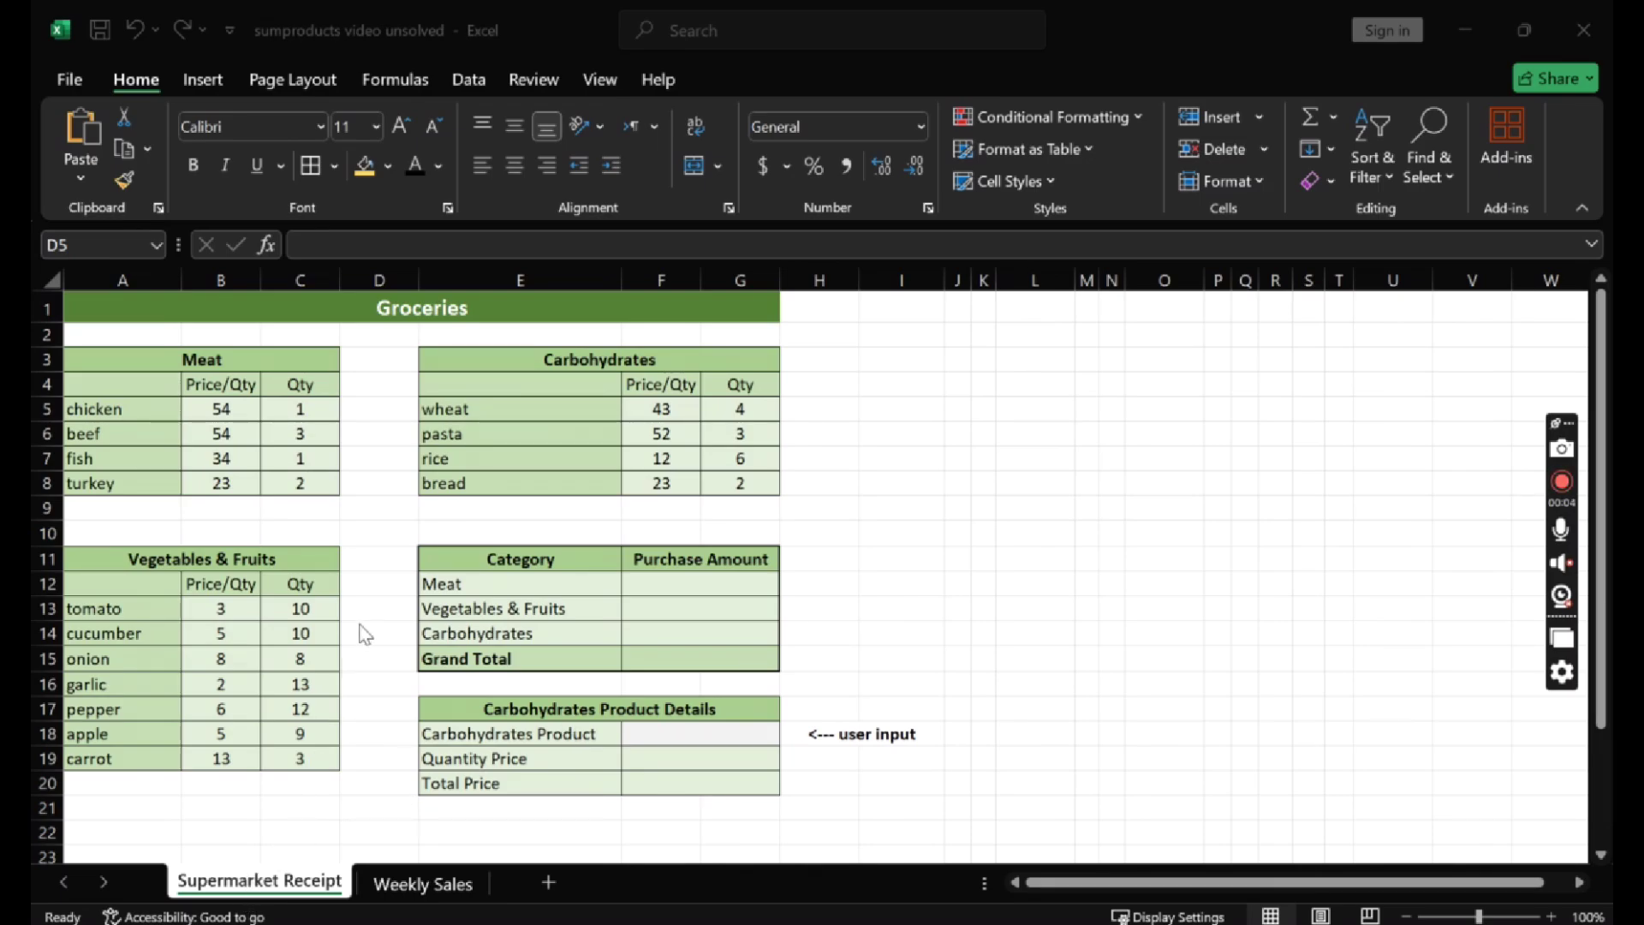
left_click(184, 362)
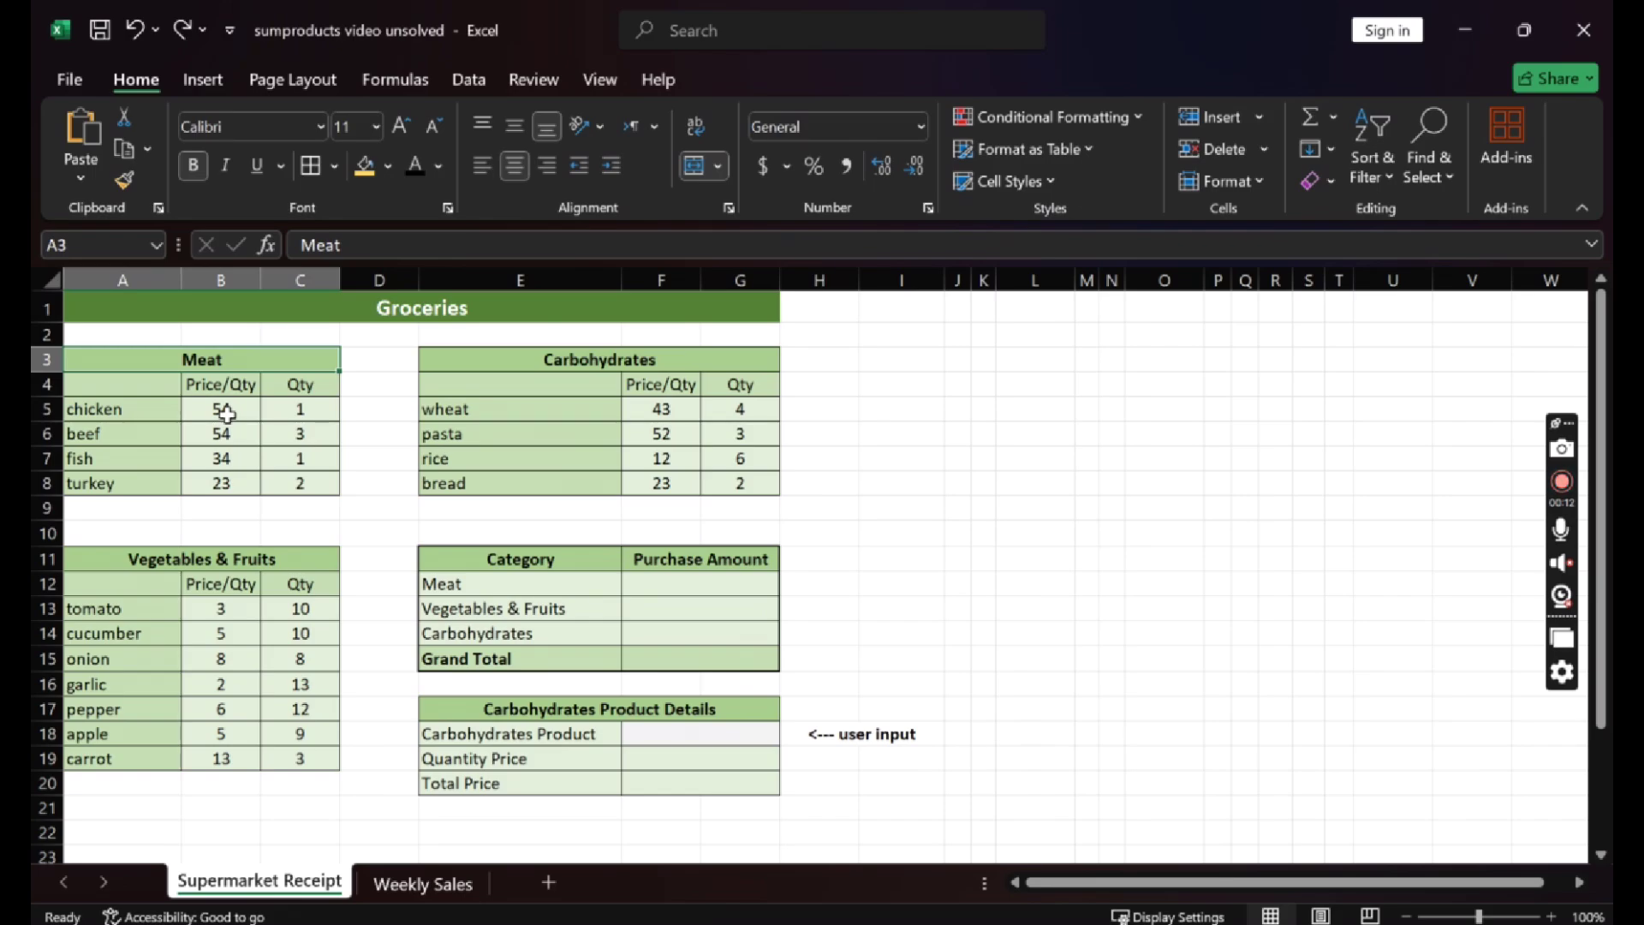
left_click_drag(224, 412, 226, 482)
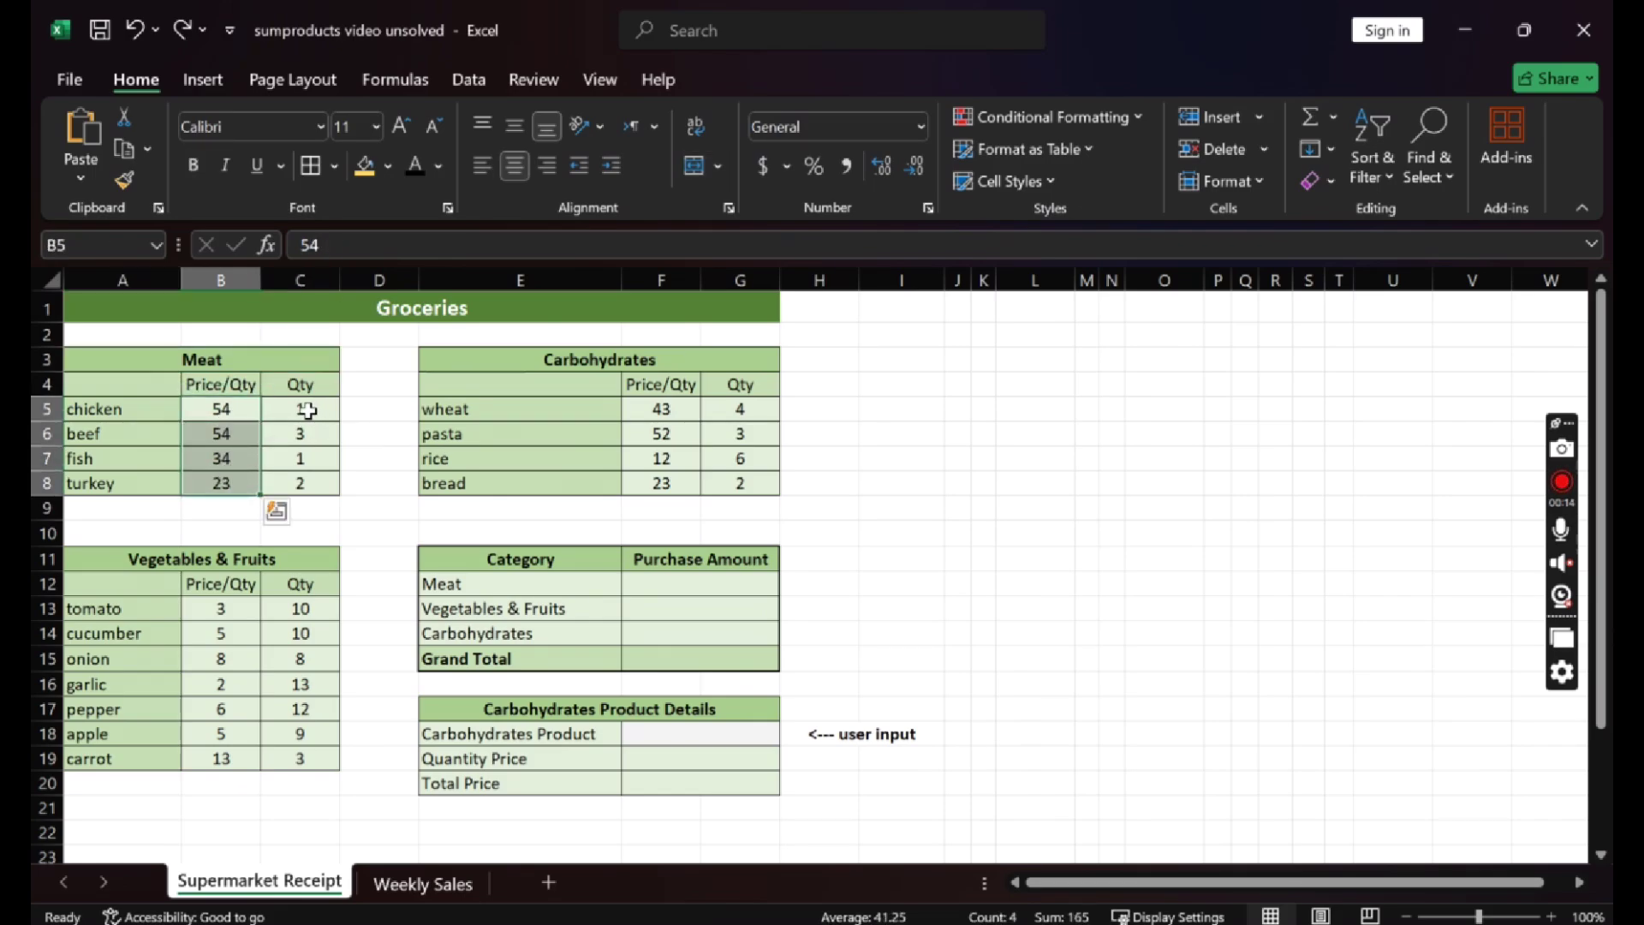
left_click_drag(308, 410, 301, 484)
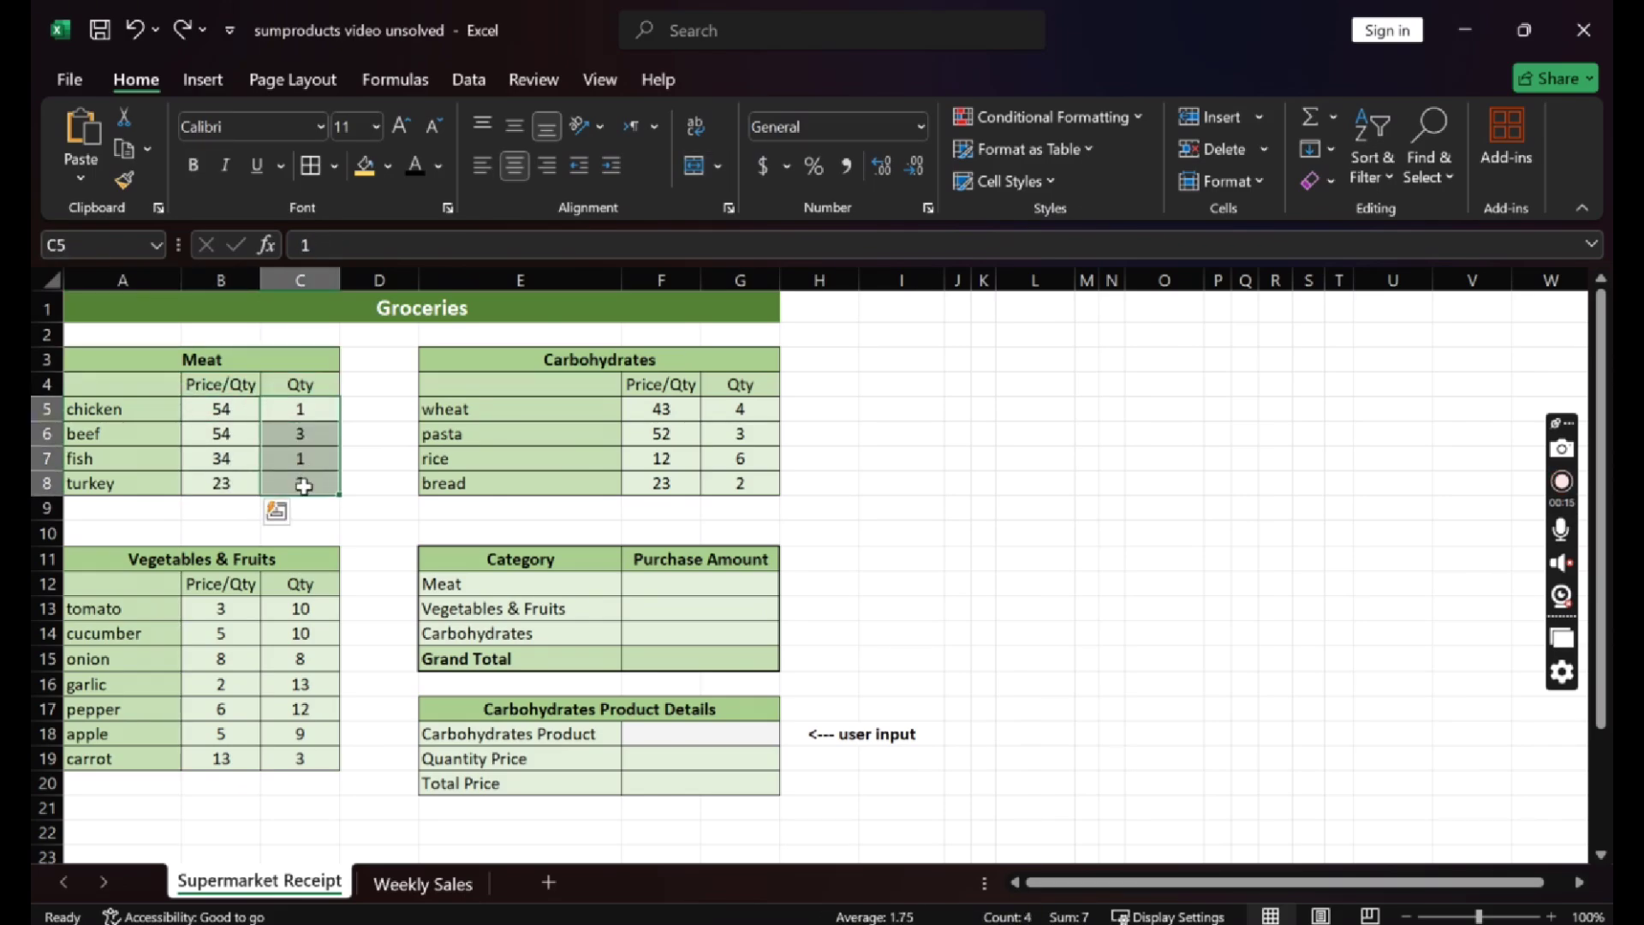
left_click(151, 560)
left_click(563, 358)
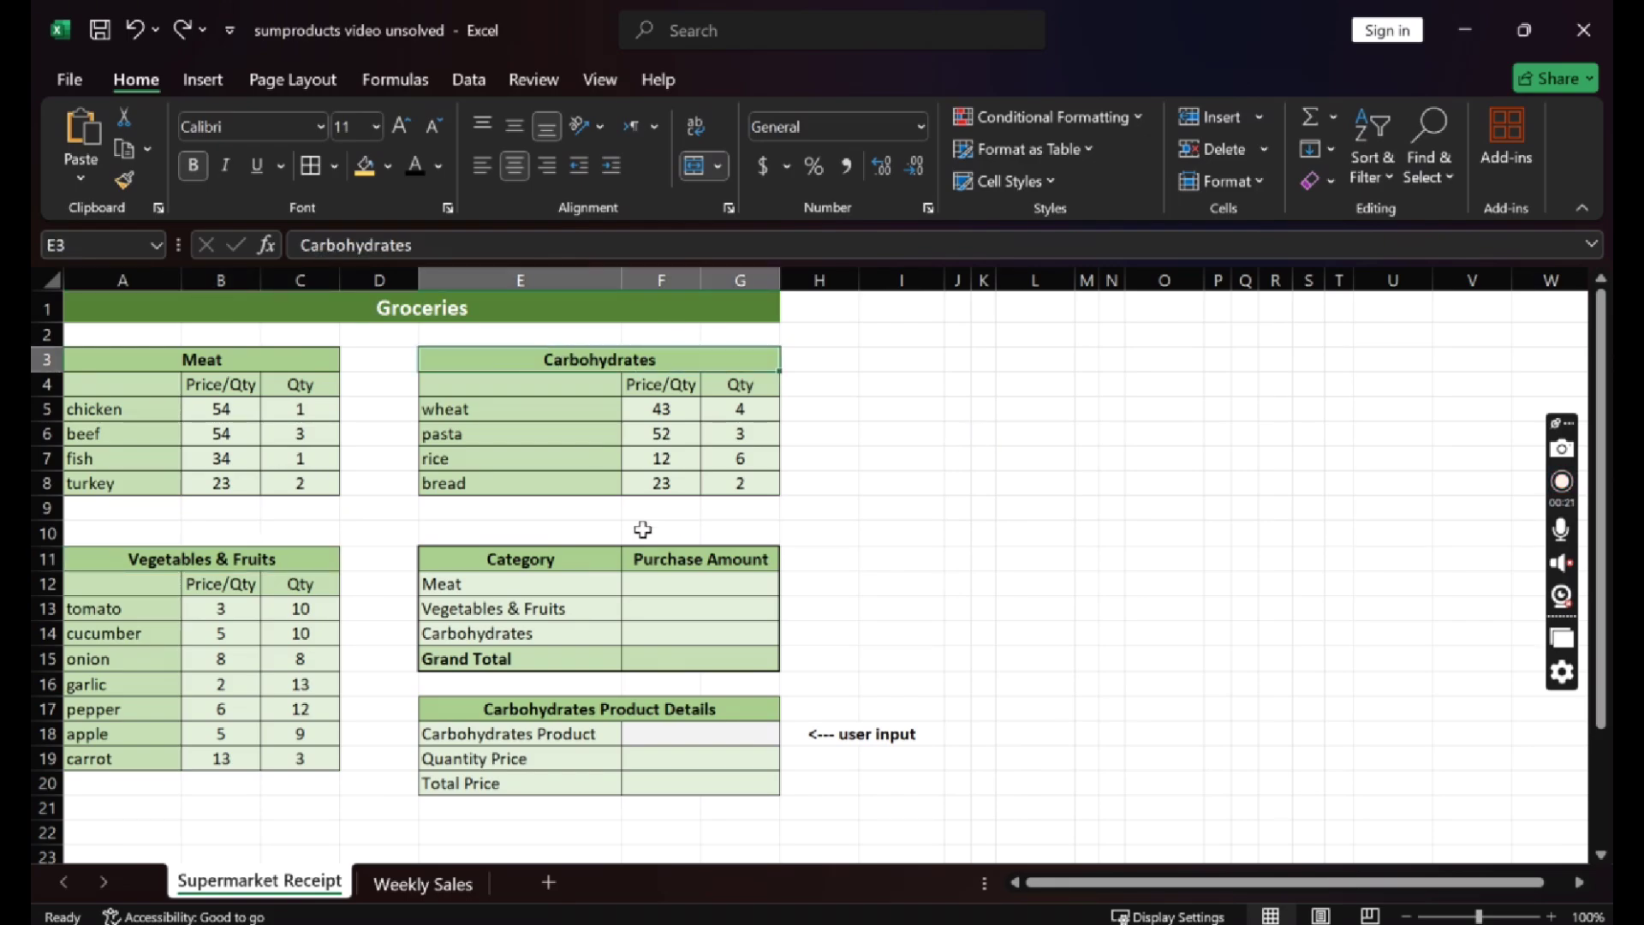
left_click_drag(211, 413, 296, 482)
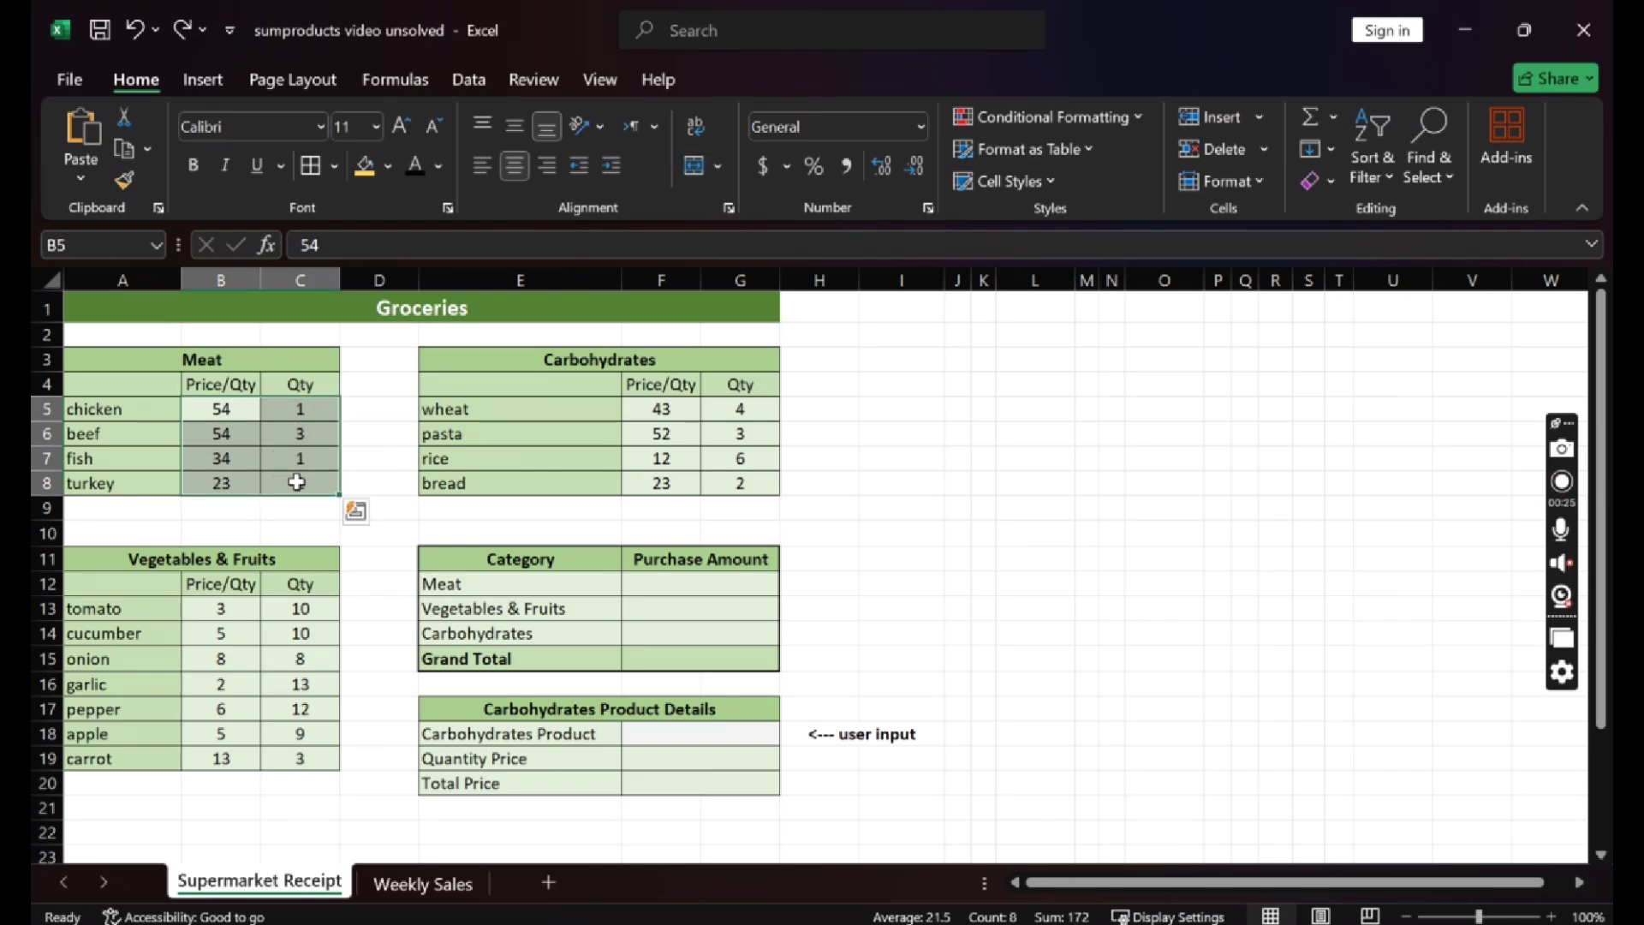
left_click(649, 583)
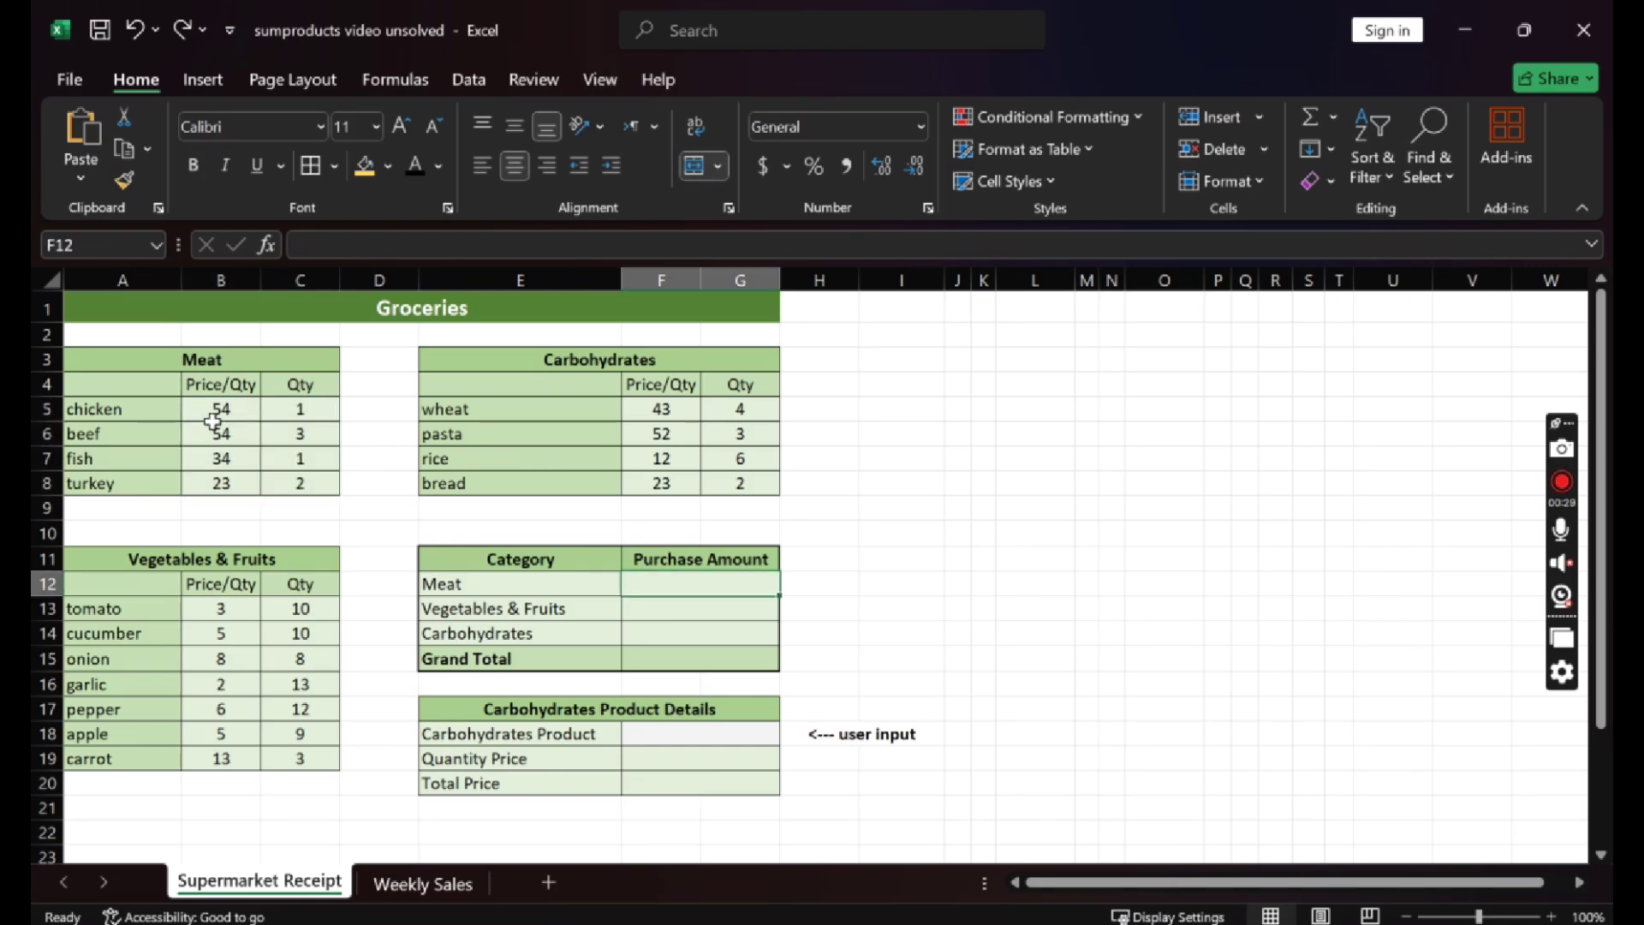
left_click_drag(211, 411, 216, 479)
Enter =PRODUCT(B5,C5) in D5 to get the first meat line total of 54.
left_click(286, 415)
left_click_drag(285, 415, 300, 484)
left_click(359, 408)
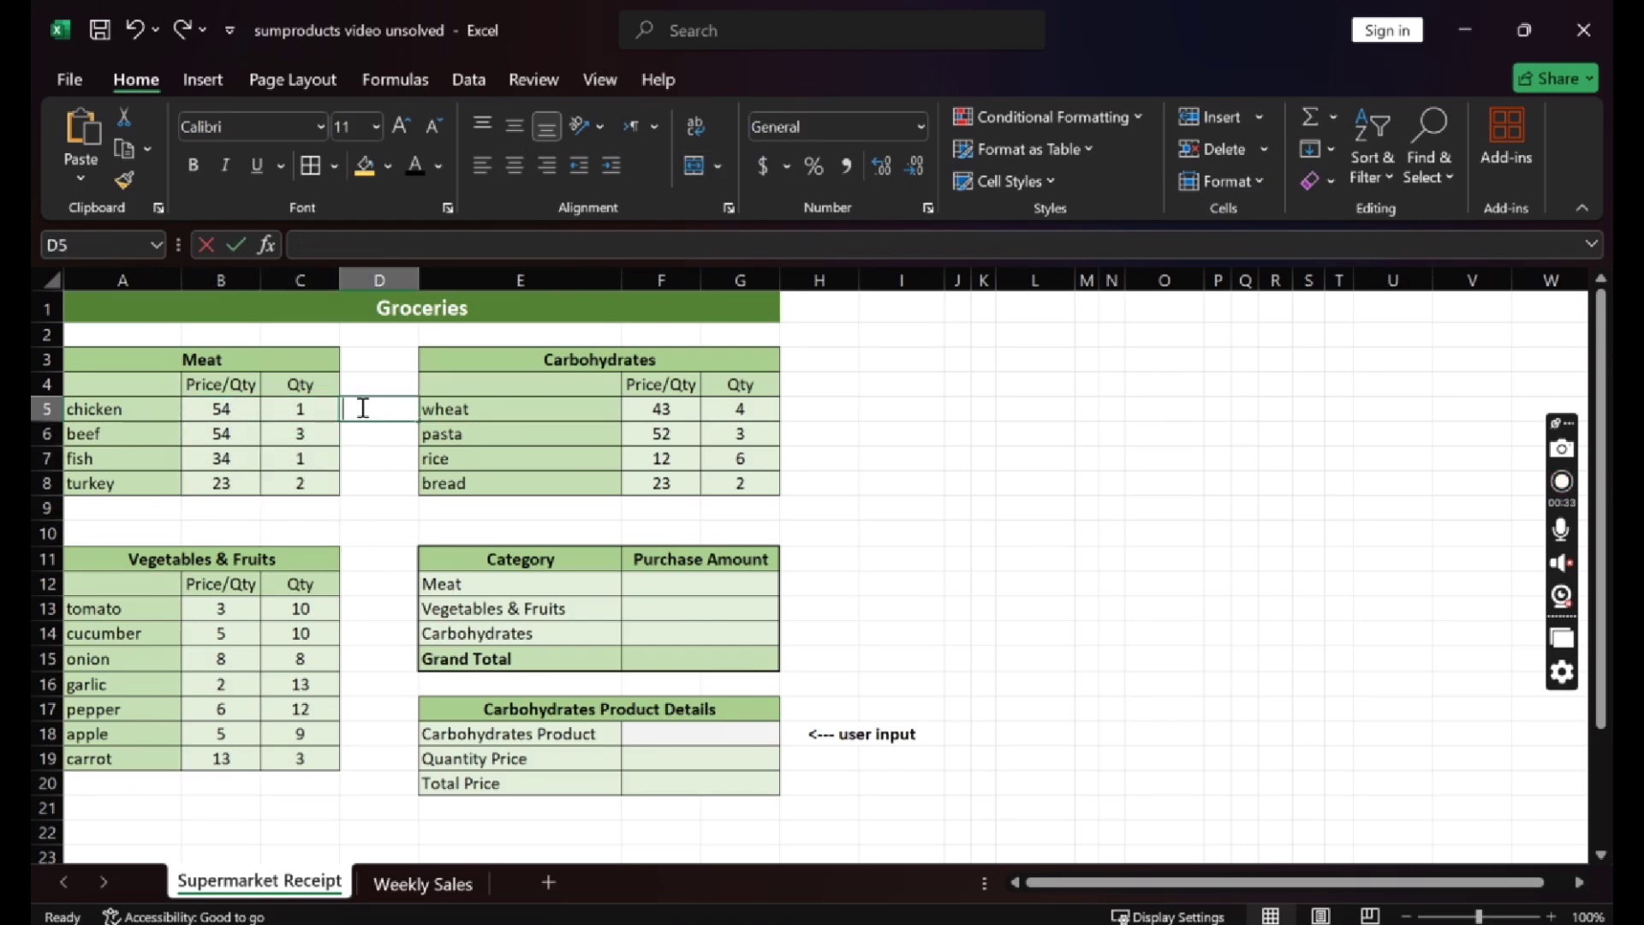
type("=")
type("=PRODUCT(B5,C5)")
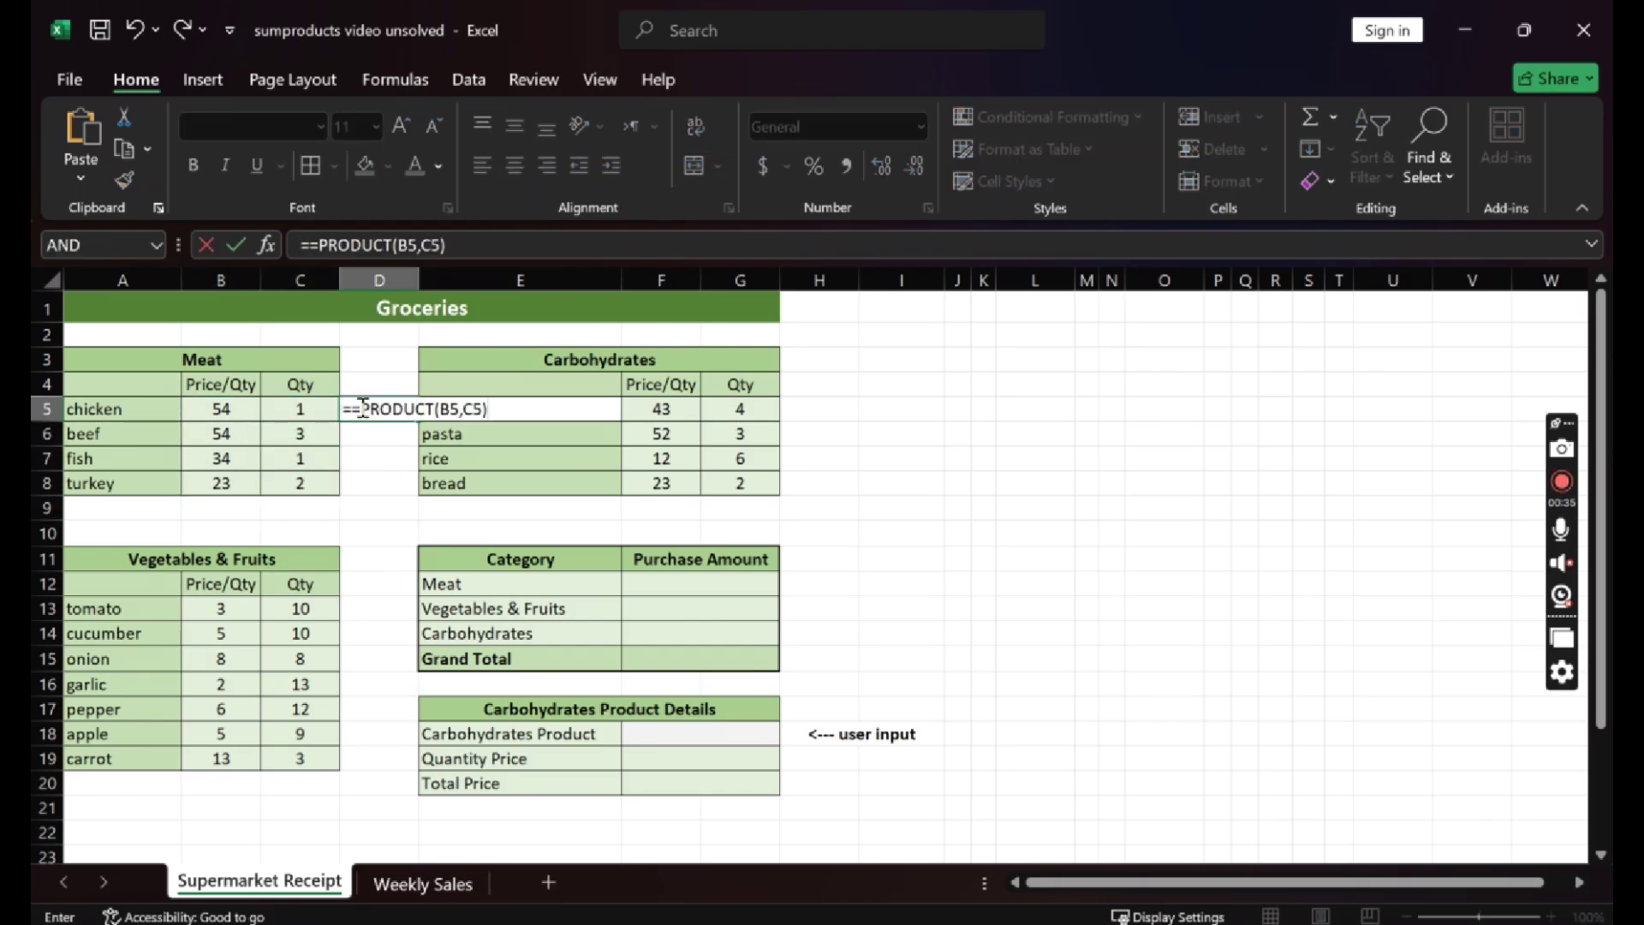
left_click(363, 408)
key("BackSpace")
key("ctrl+Return")
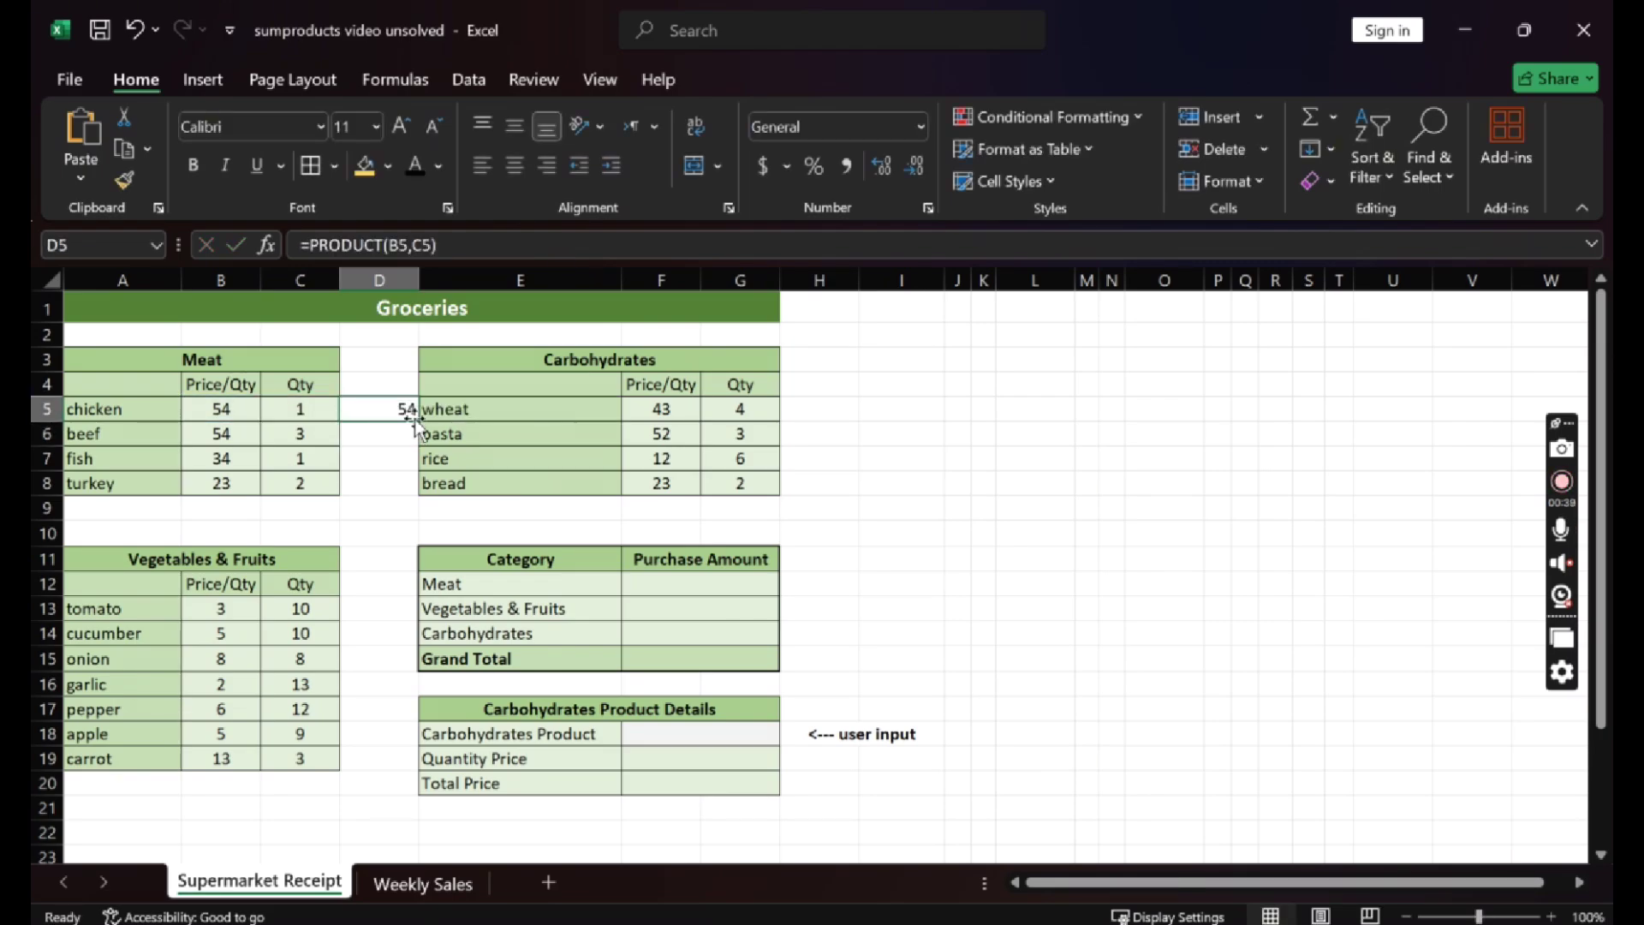
Fill the line totals down to D8 and enter =SUM(D5:D8) in D9, giving 296.
left_click_drag(422, 420, 421, 494)
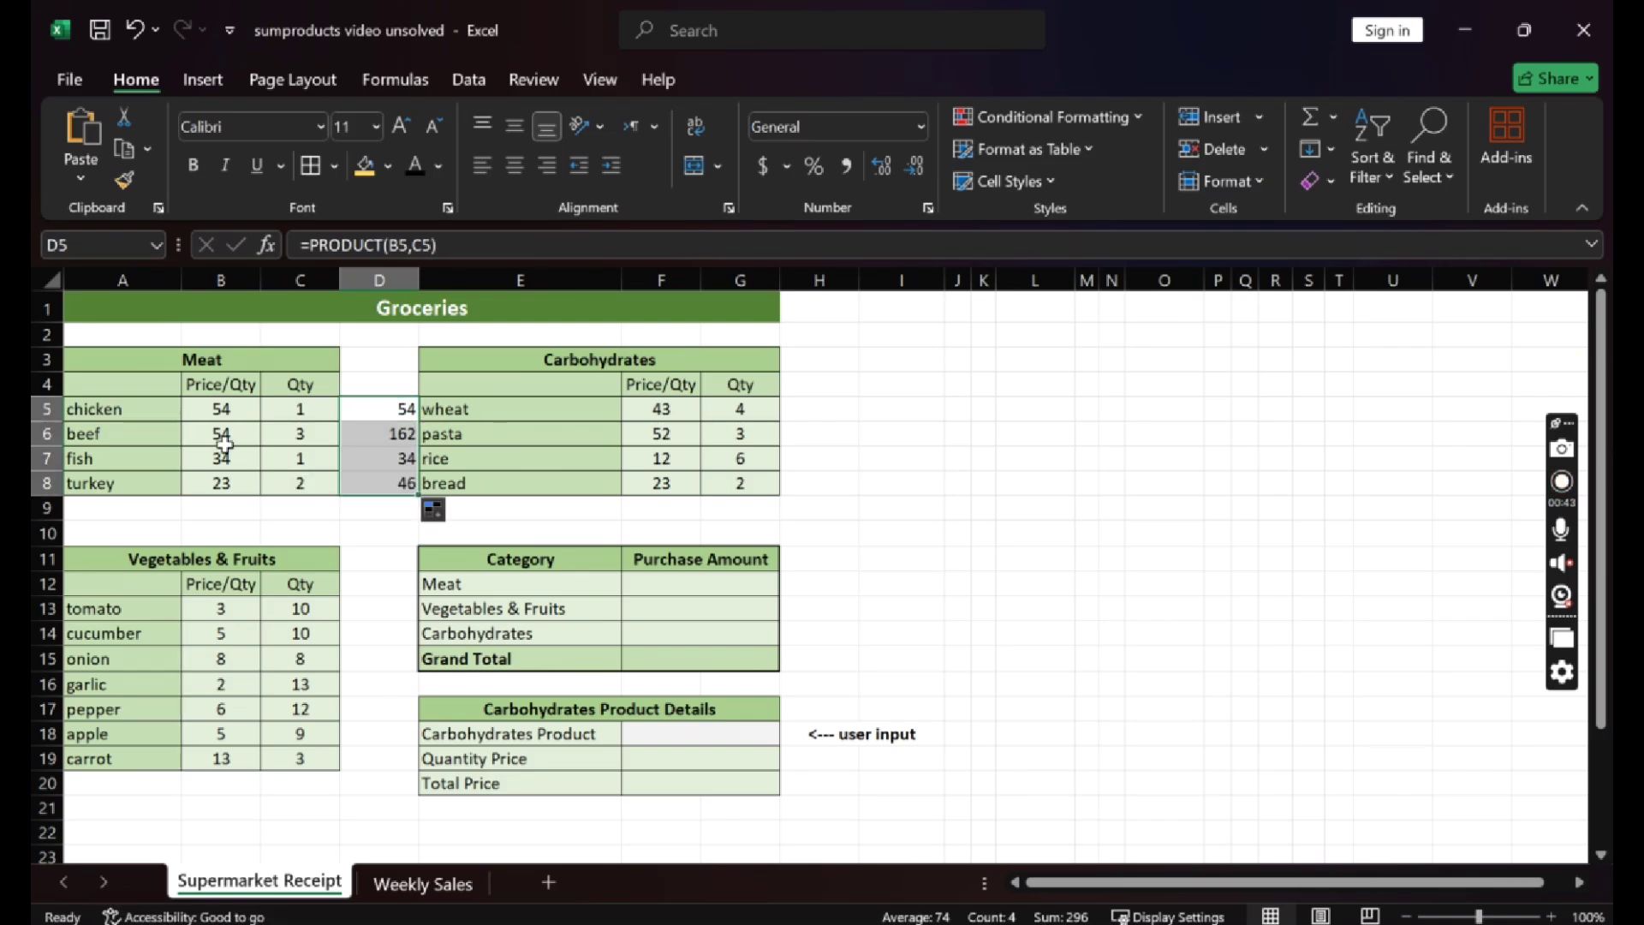
left_click(364, 510)
type("=sum")
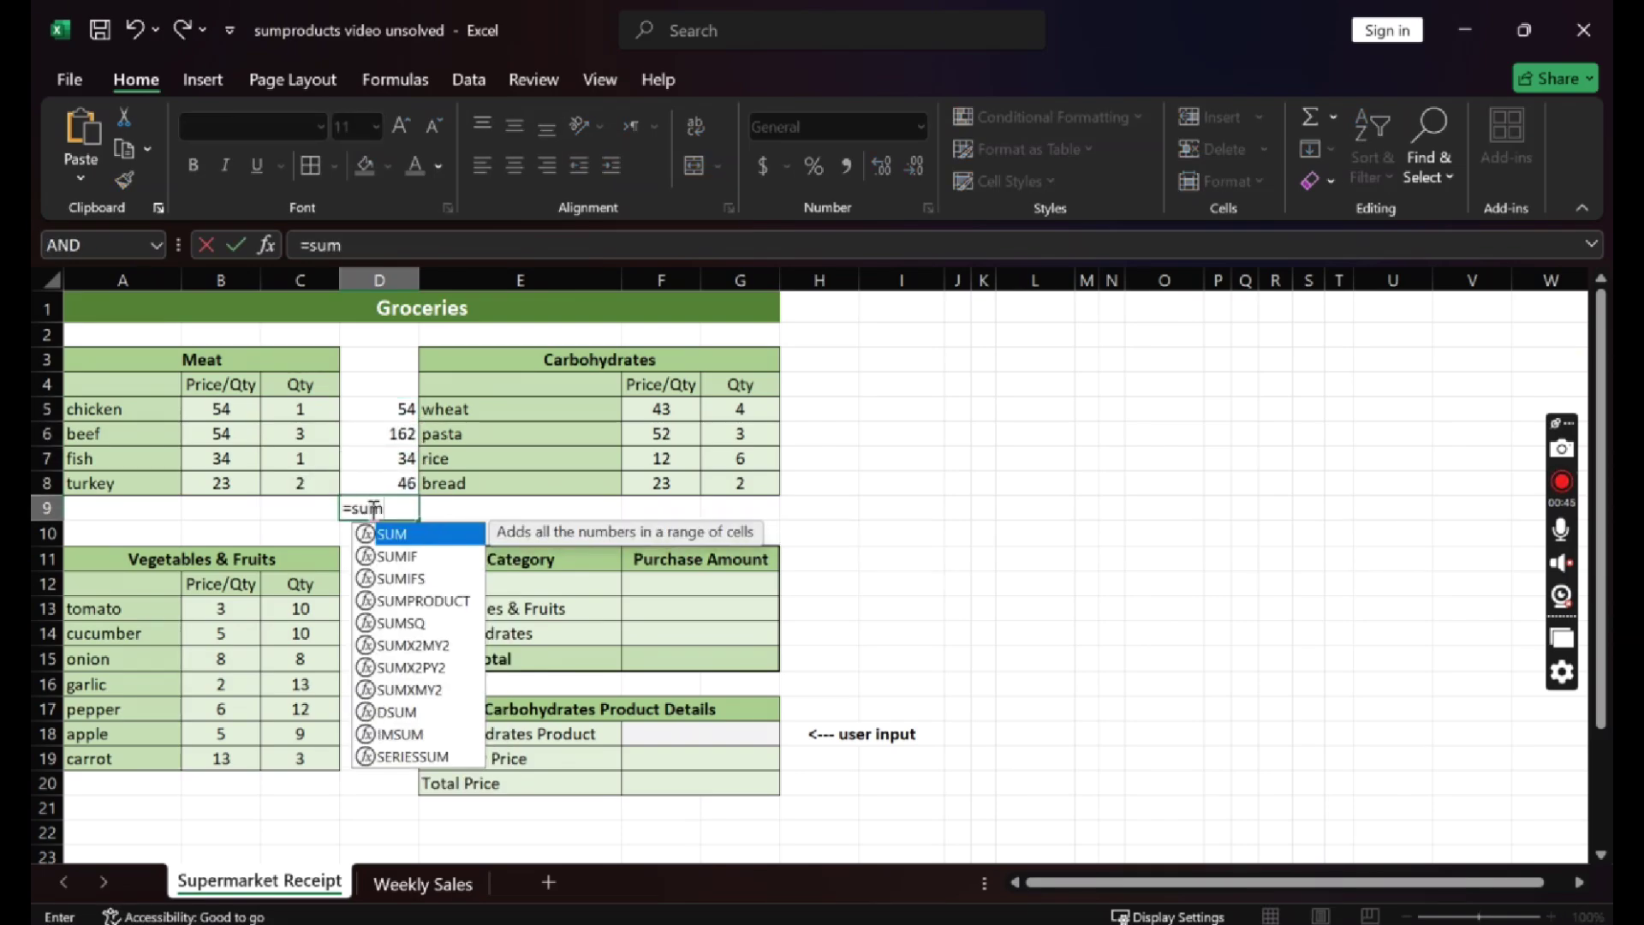
type("(")
left_click_drag(389, 415, 389, 478)
type(")")
key("Return")
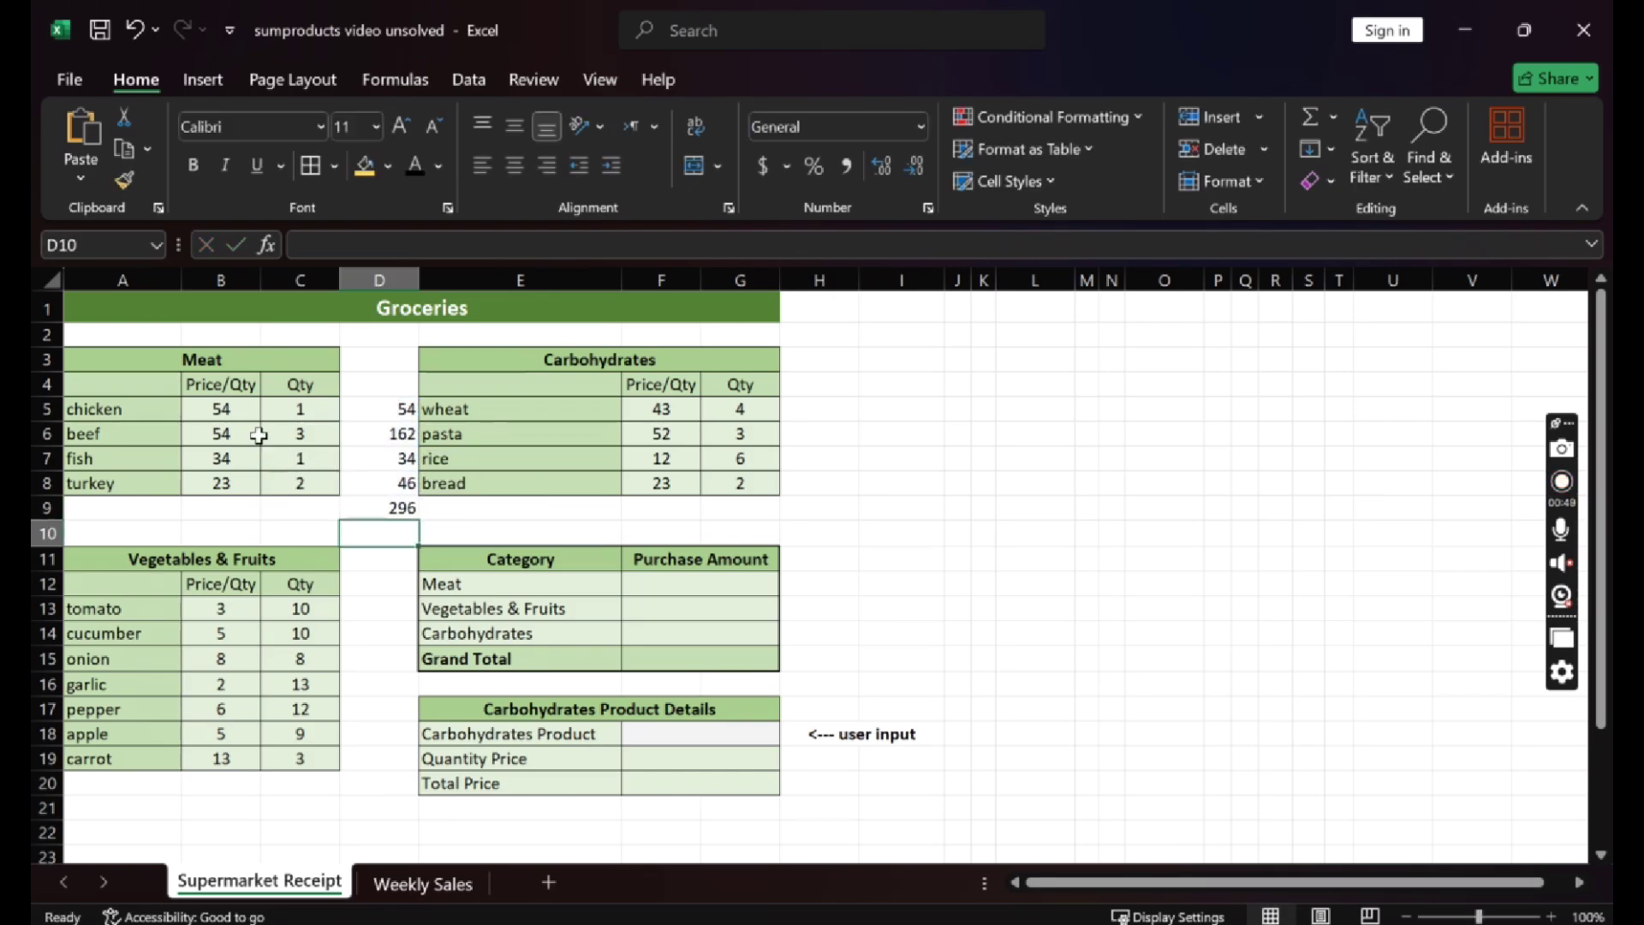
Highlight the meat prices, quantities and line totals D5:D8 for comparison.
left_click_drag(229, 412, 233, 484)
left_click_drag(307, 405, 310, 481)
left_click_drag(383, 416, 386, 482)
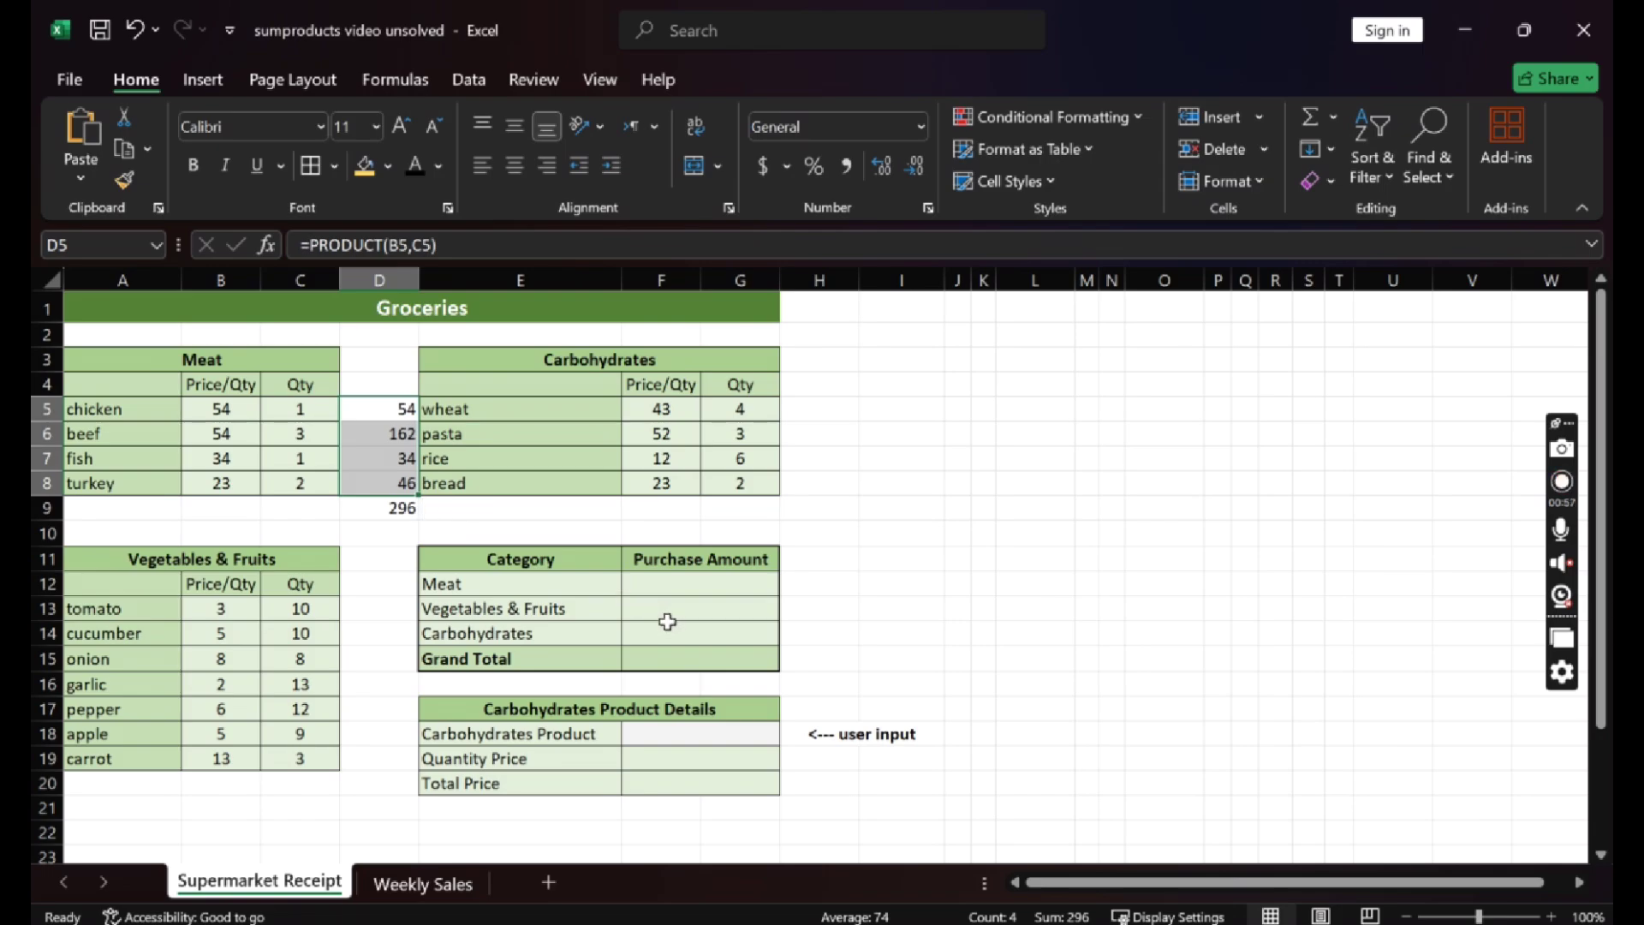
Enter =SUMPRODUCT(B5:B8*C5:C8) in F12, returning 296.
left_click(637, 587)
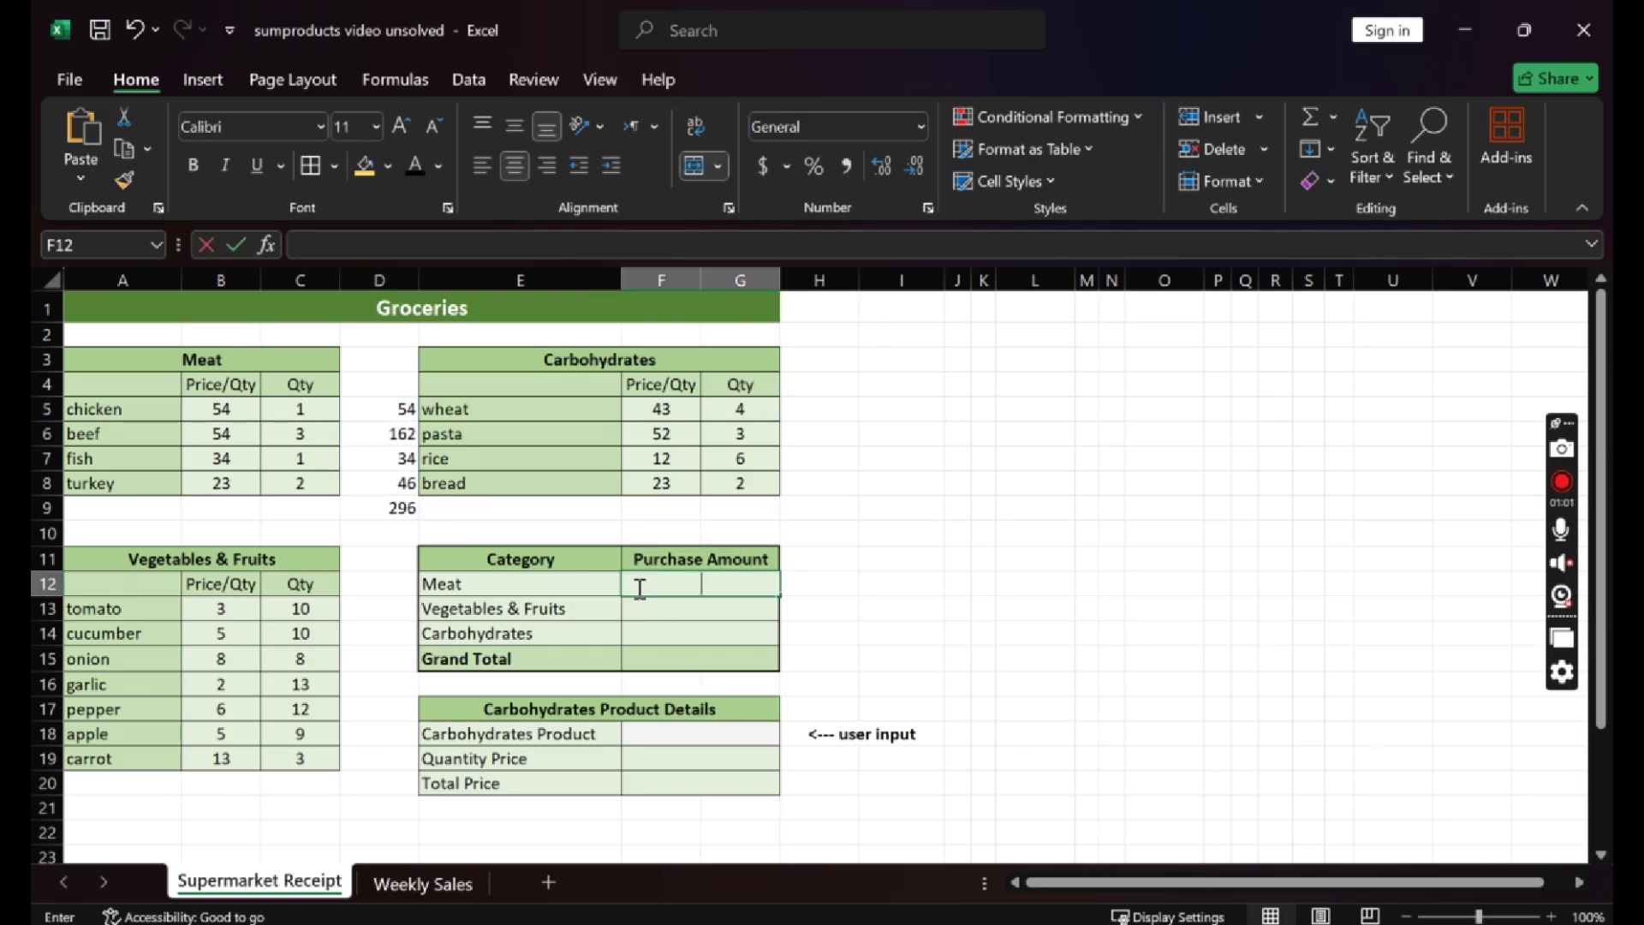
type("=sum")
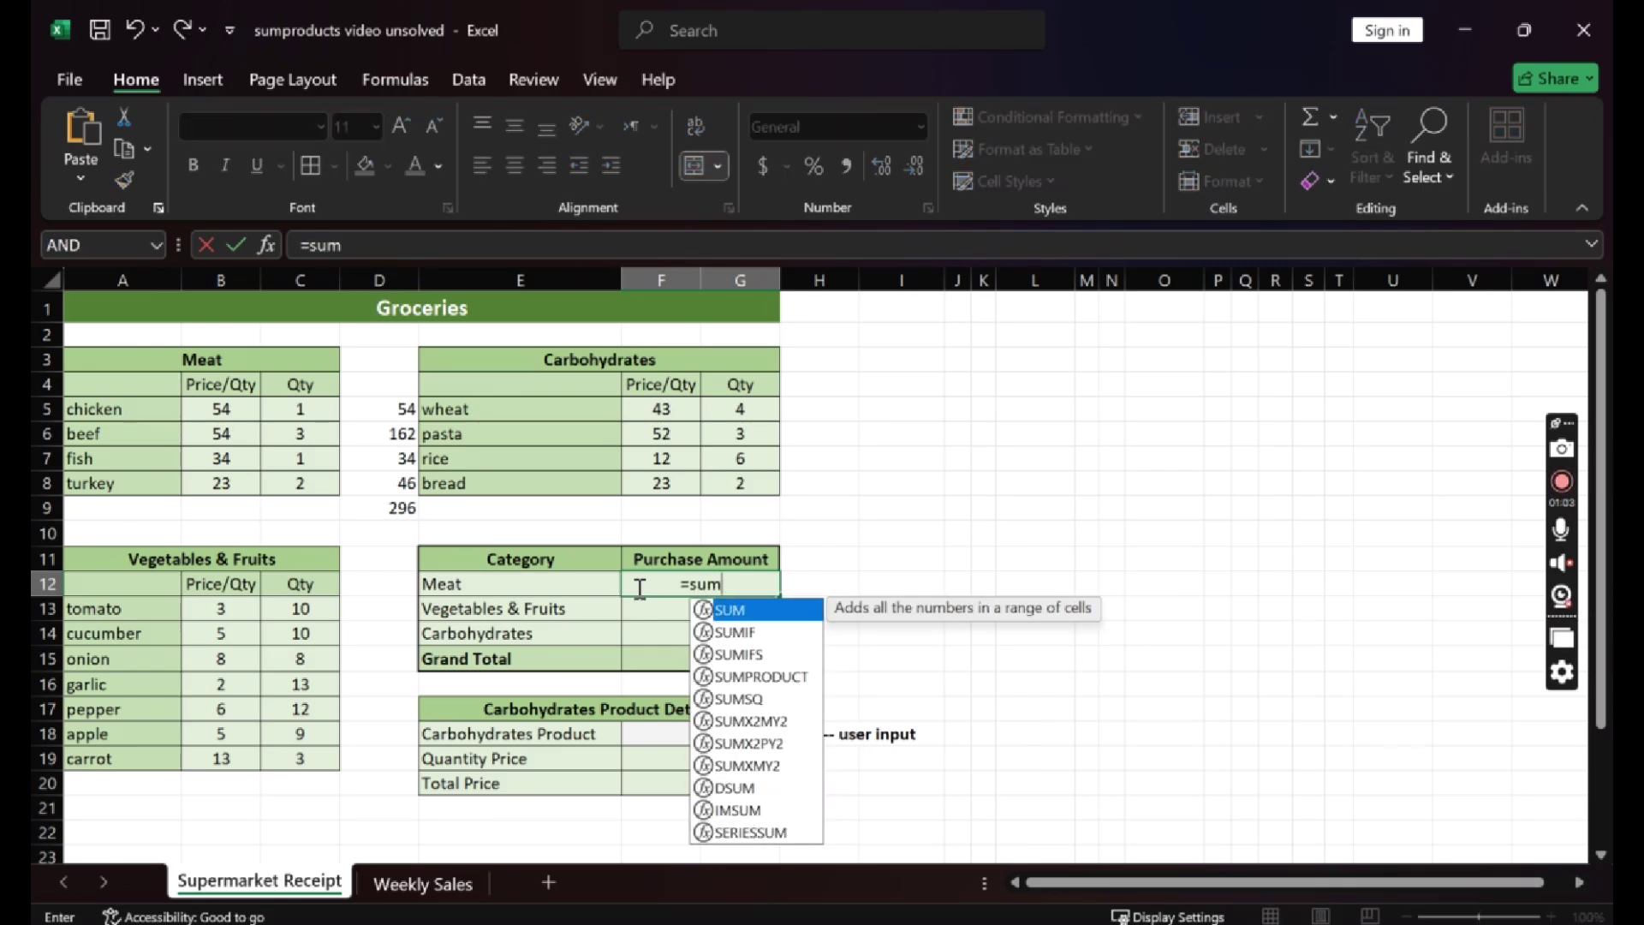
type("produ")
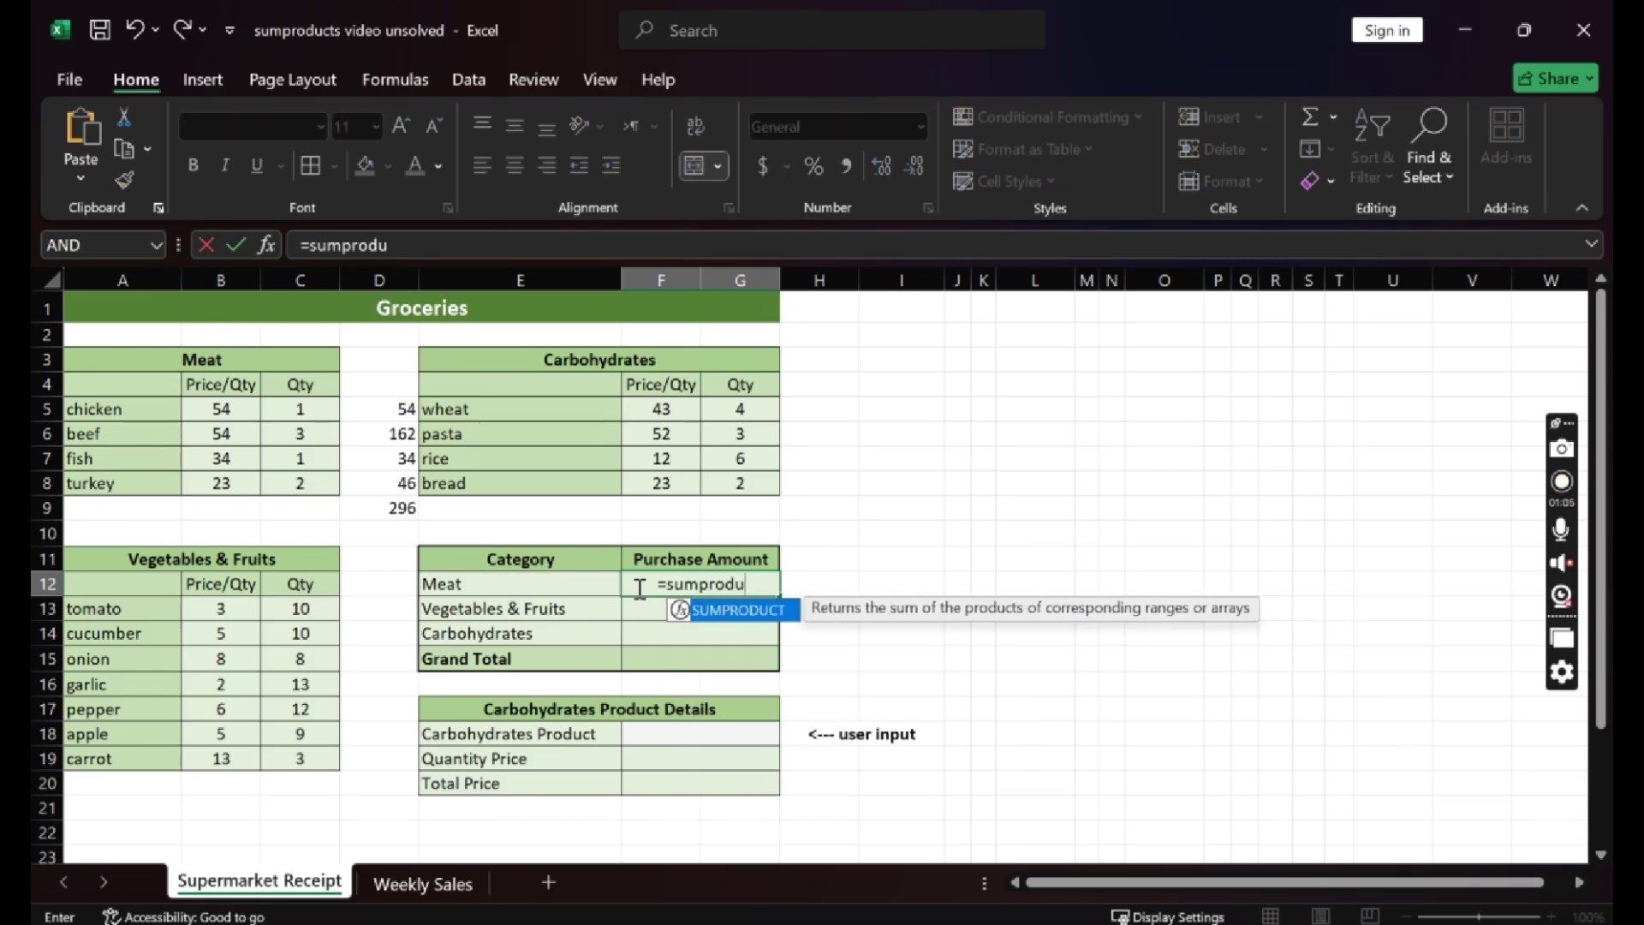
type("ct/9")
key("BackSpace")
key("BackSpace")
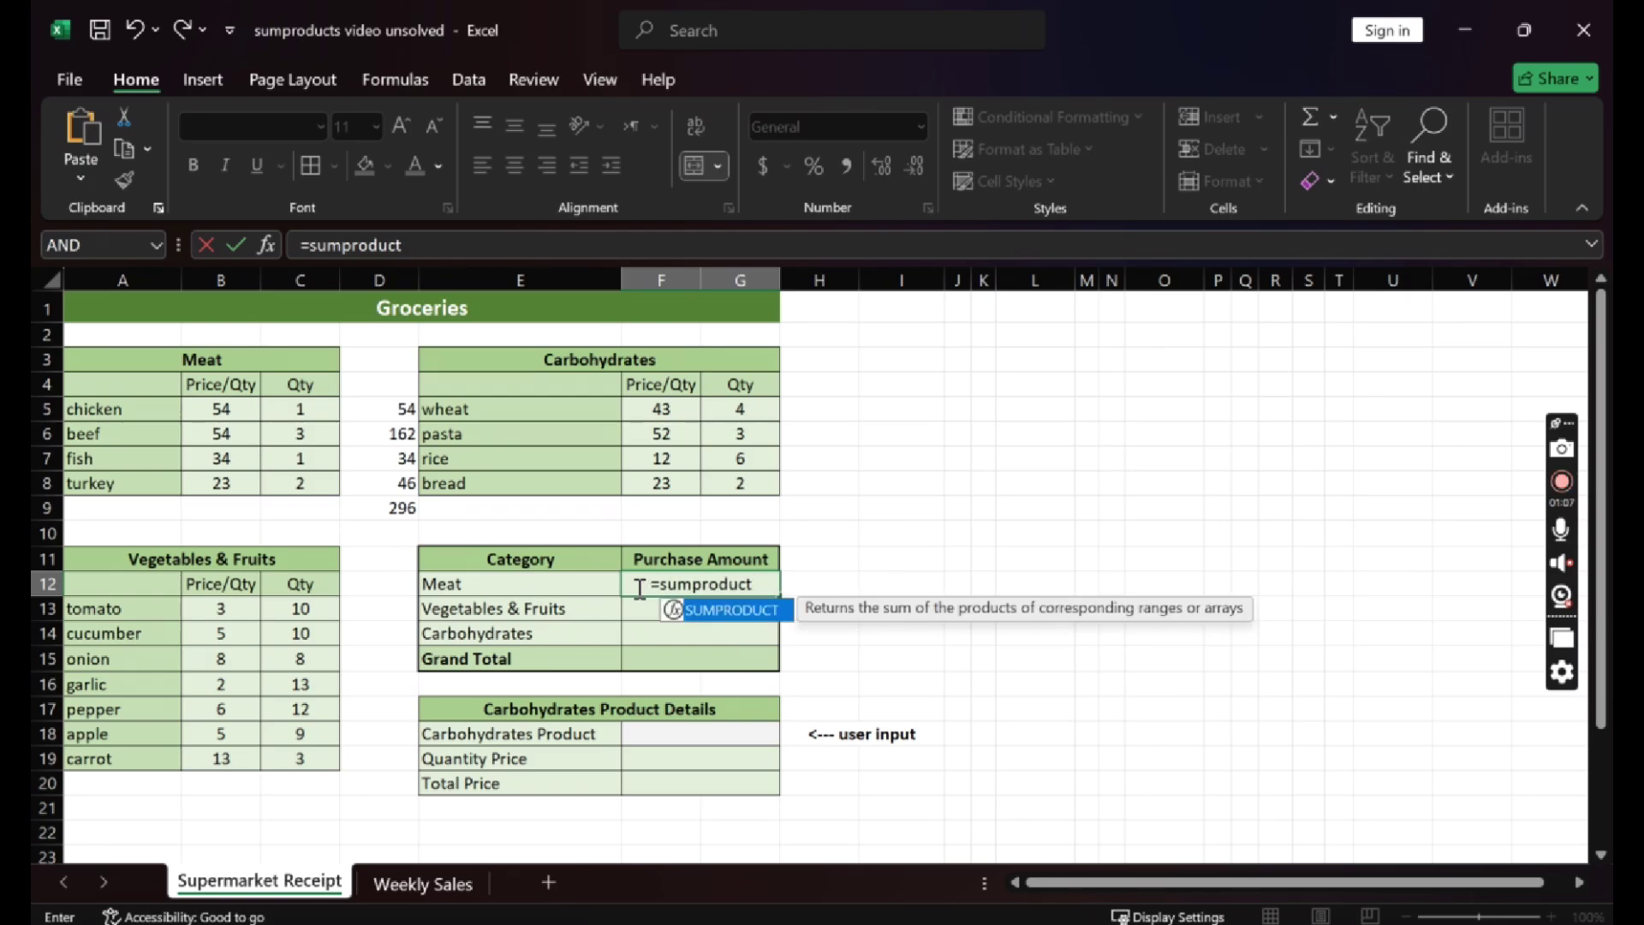
type("(")
left_click_drag(214, 411, 221, 484)
type(",")
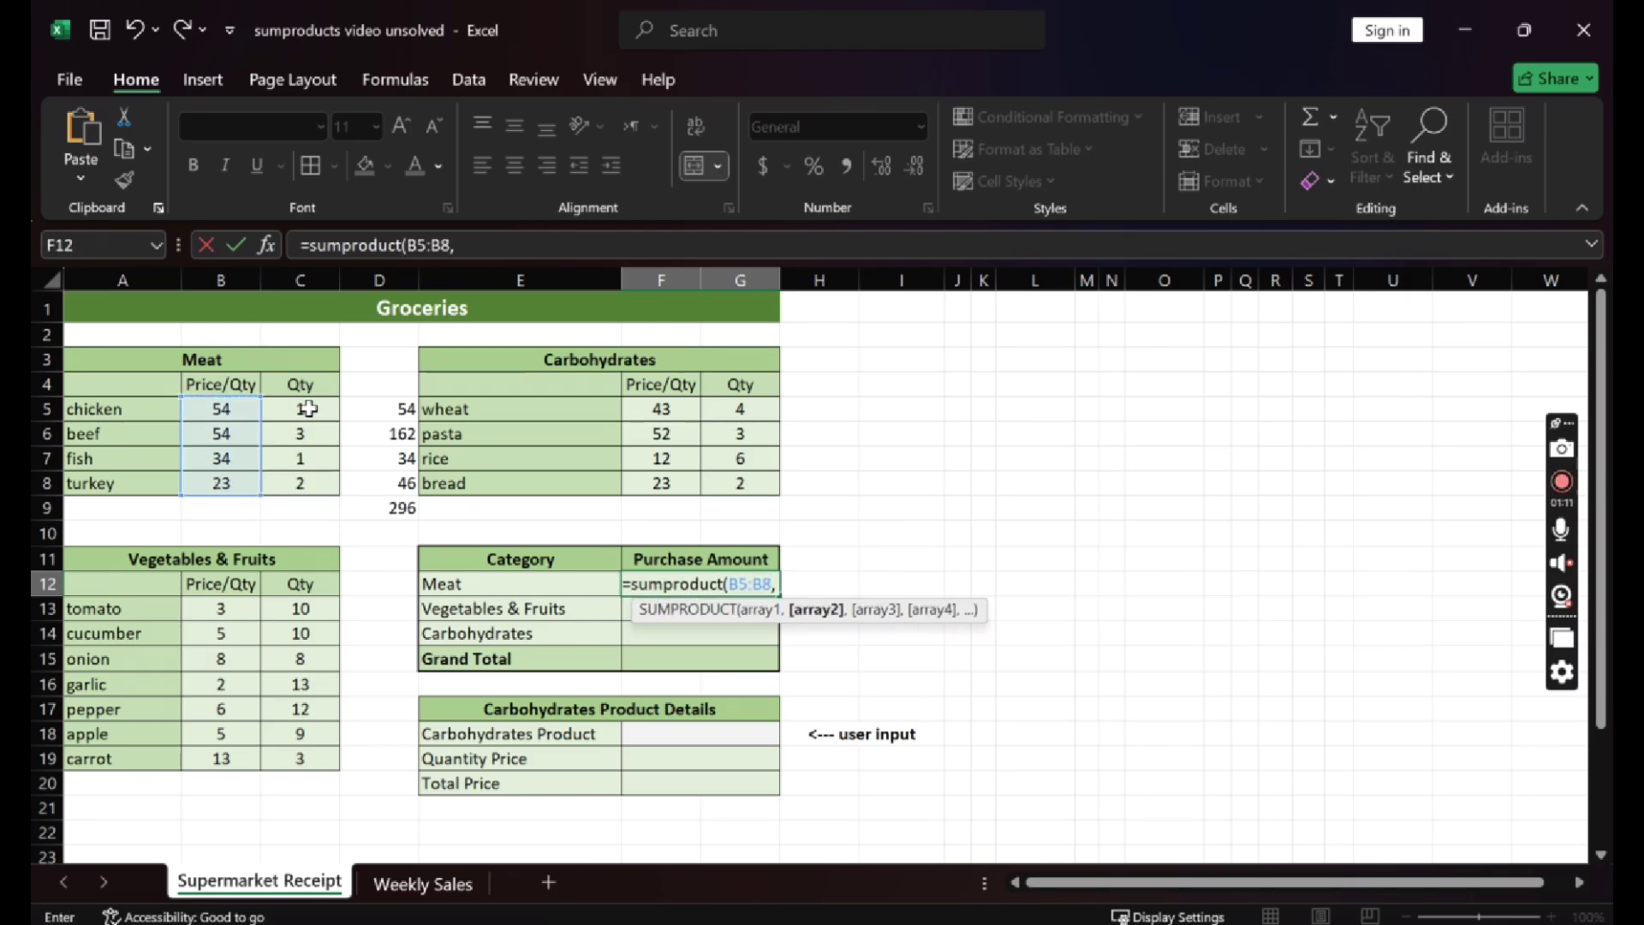
key("BackSpace")
type("*")
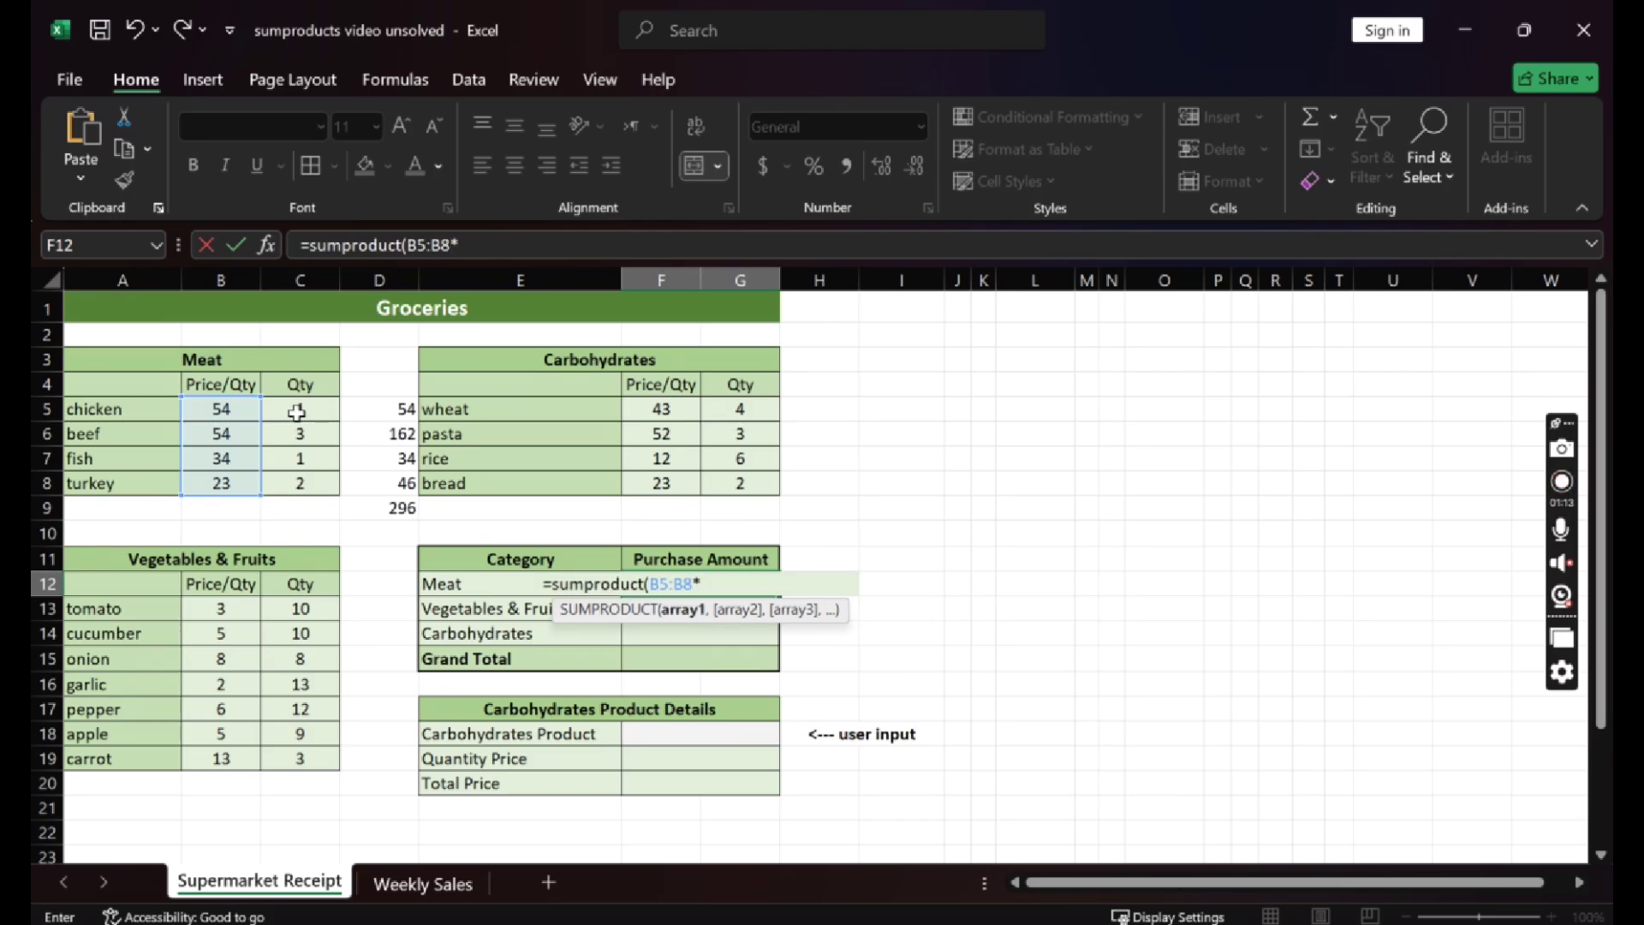
left_click_drag(296, 413, 302, 489)
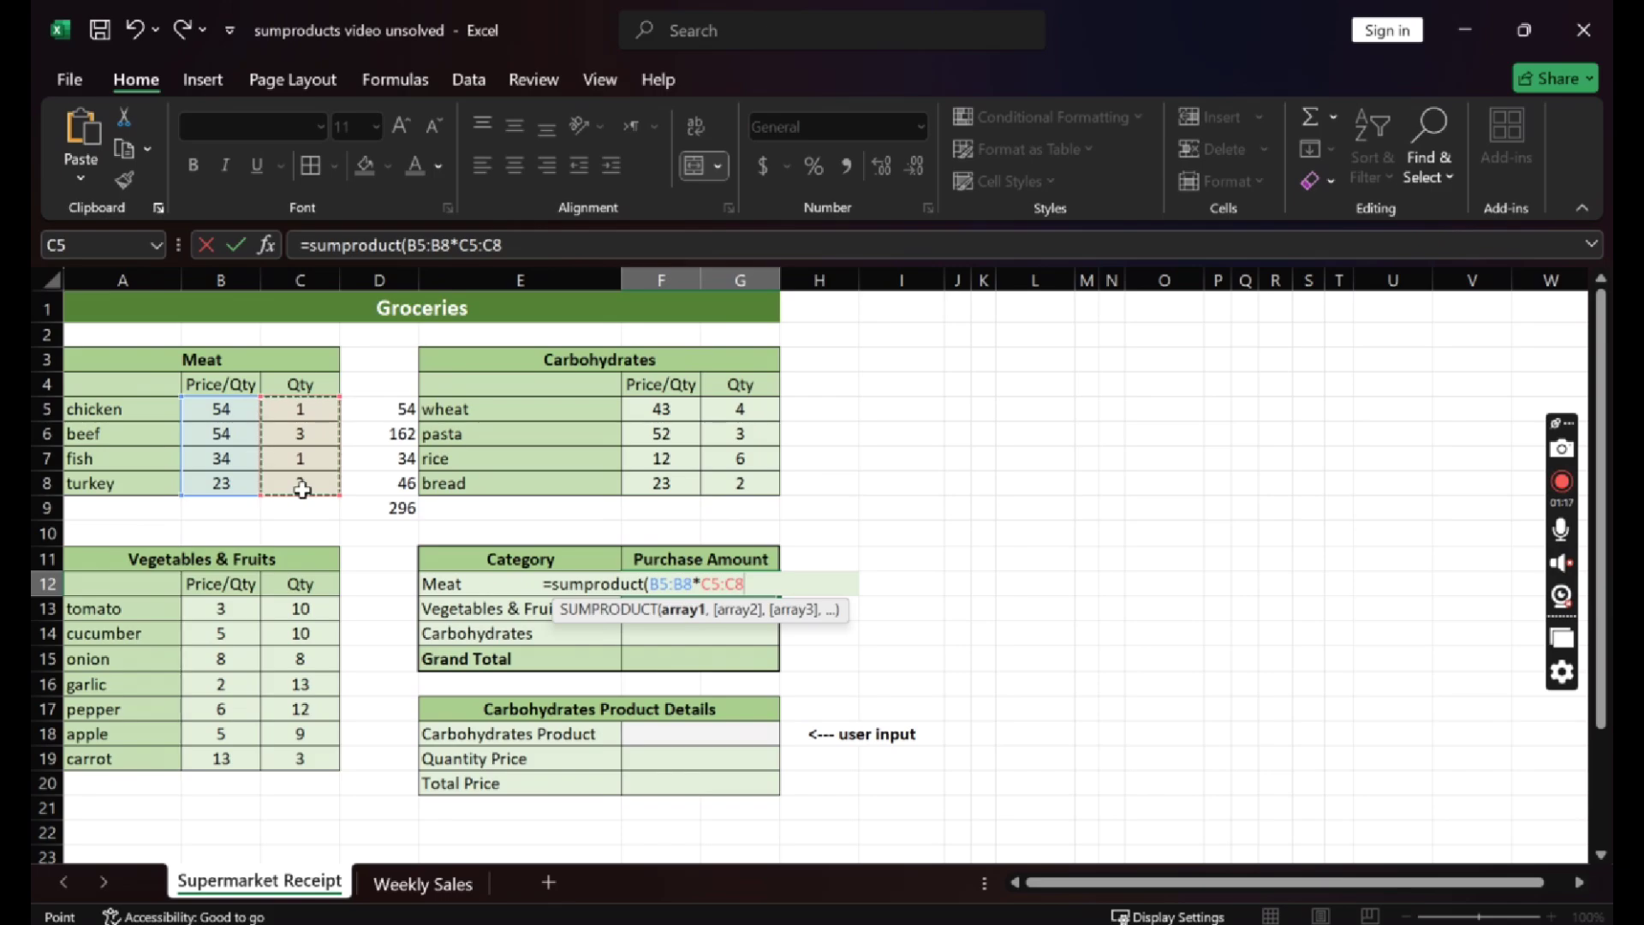
type(")")
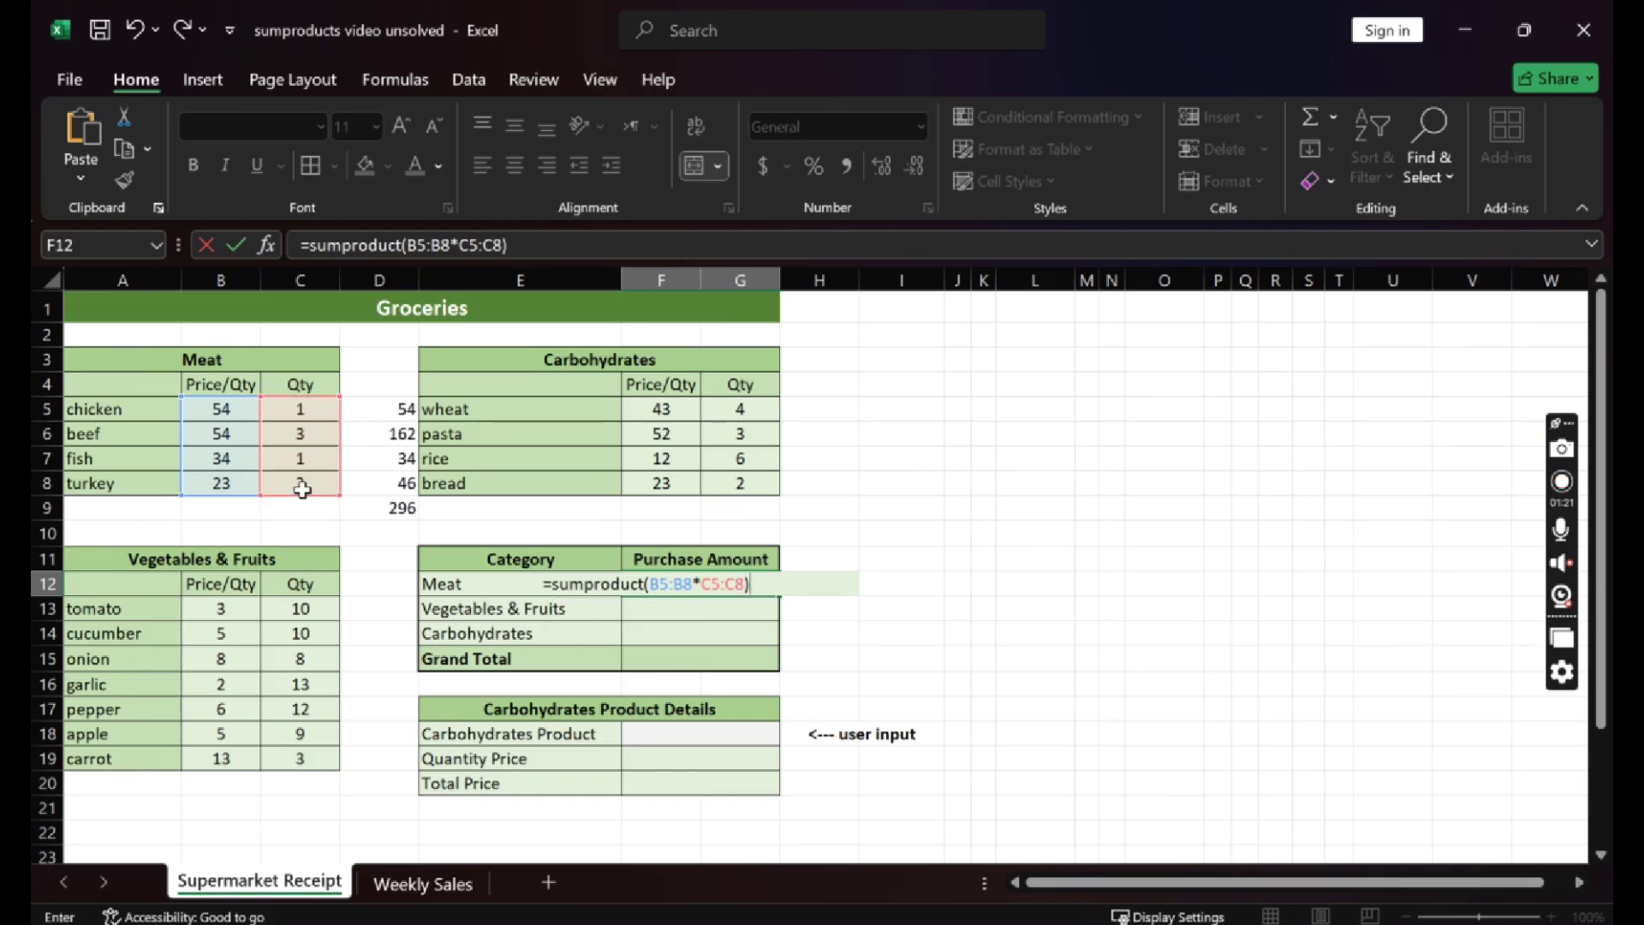
key("Return")
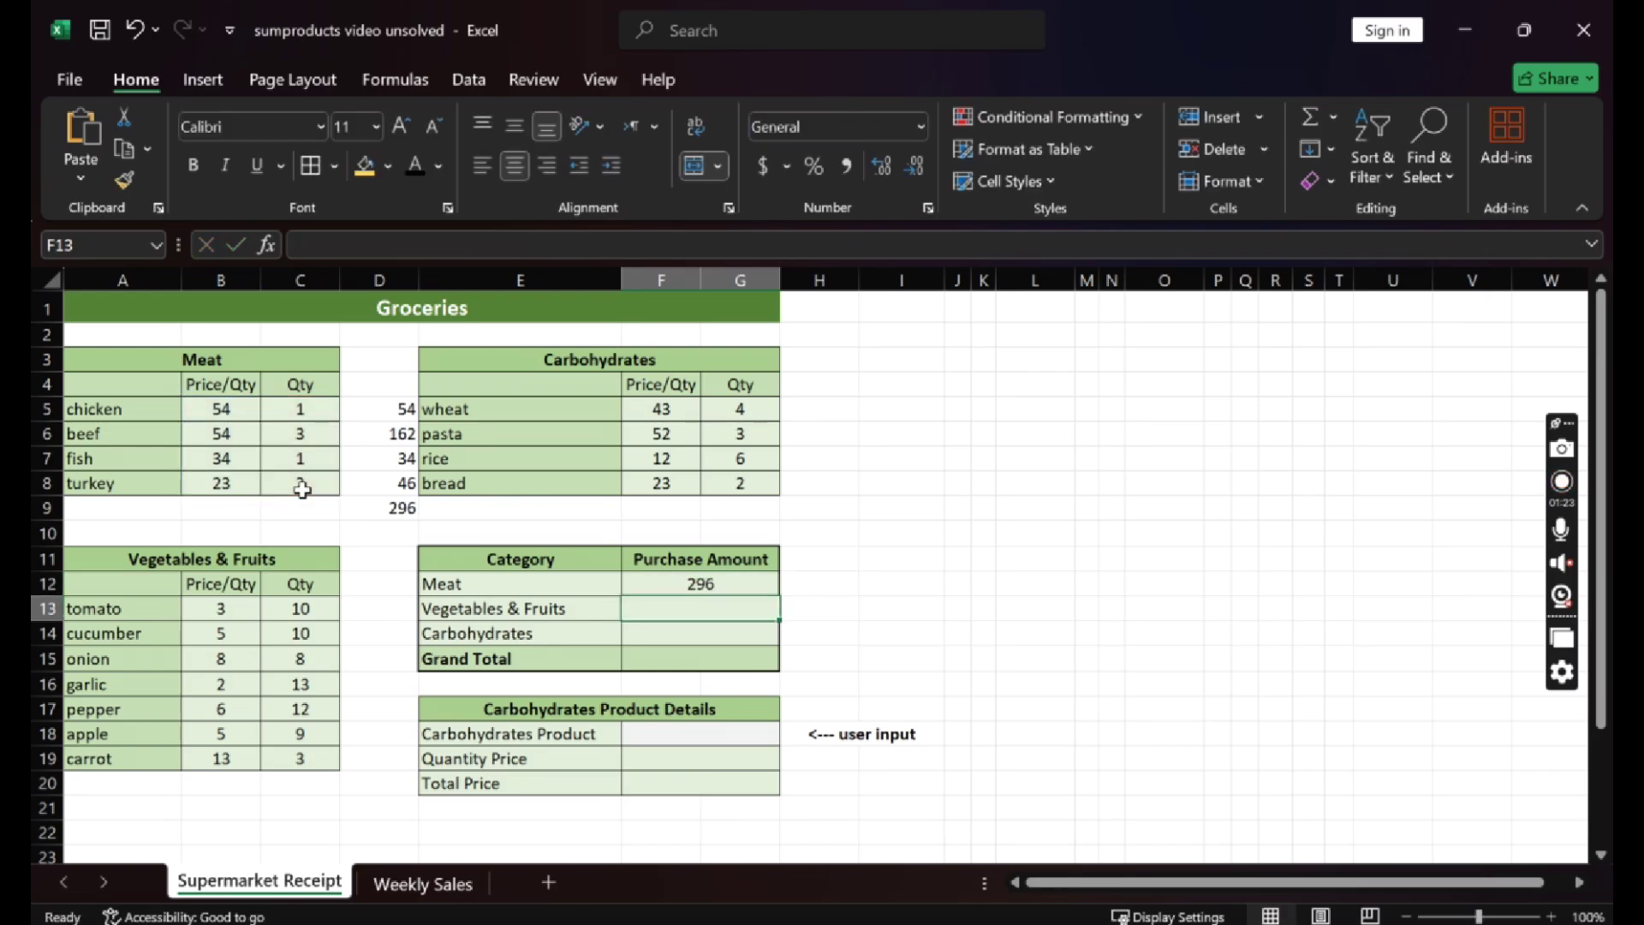
Copy the Meat SUMPRODUCT formula from F12 down to F14.
left_click(399, 509)
left_click(664, 582)
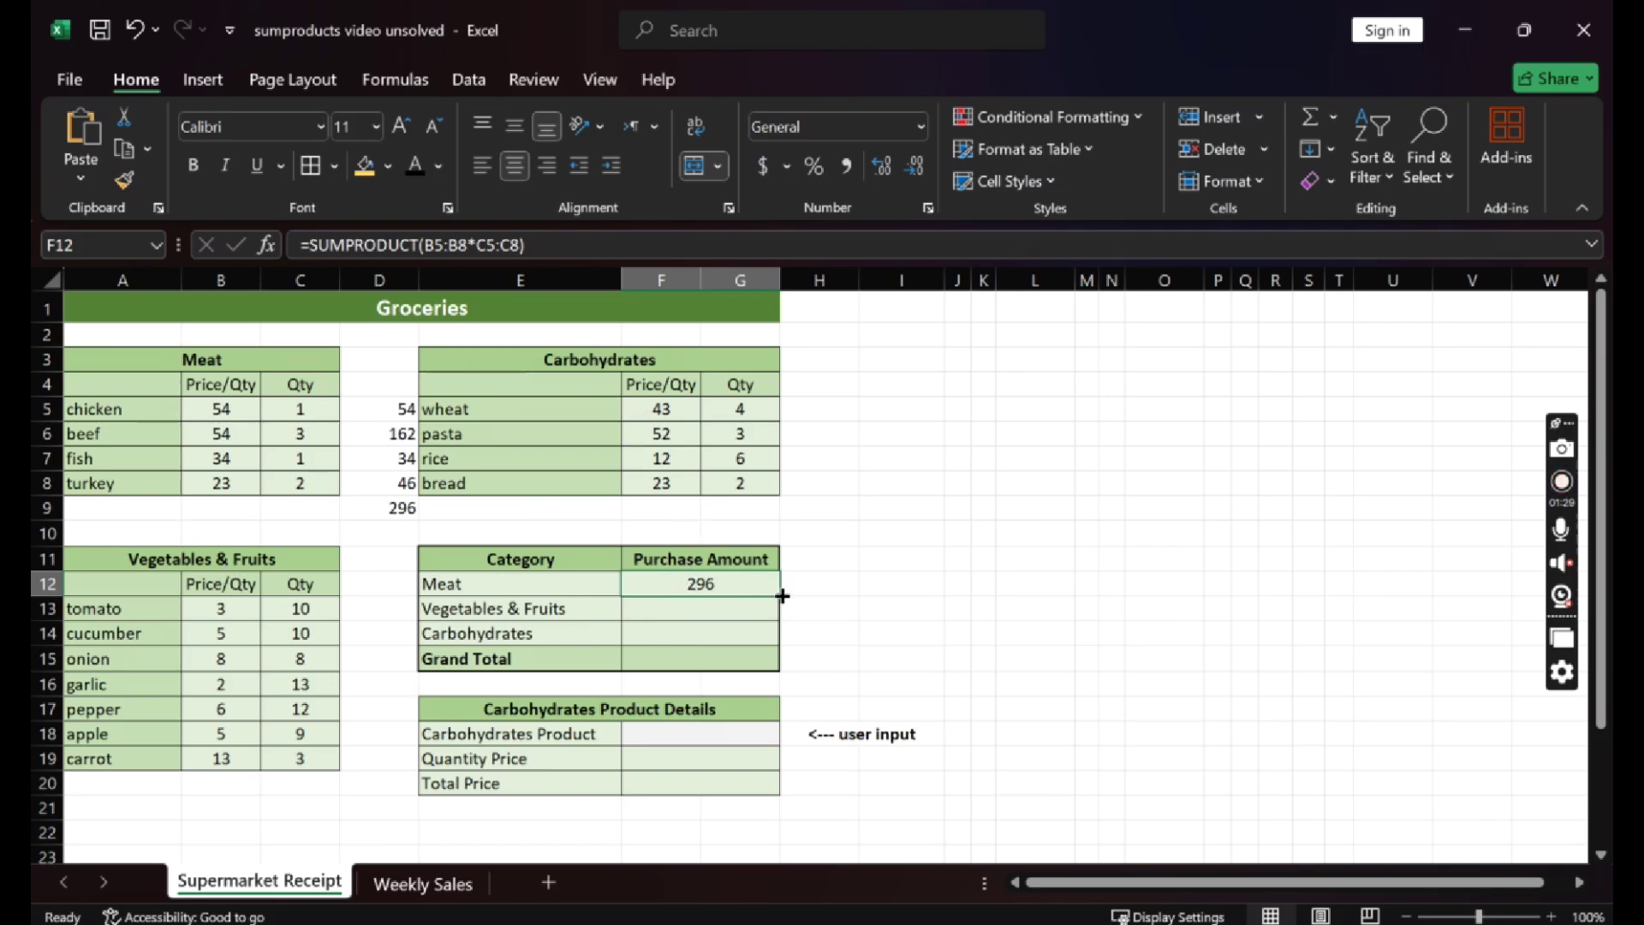
left_click_drag(779, 592, 778, 644)
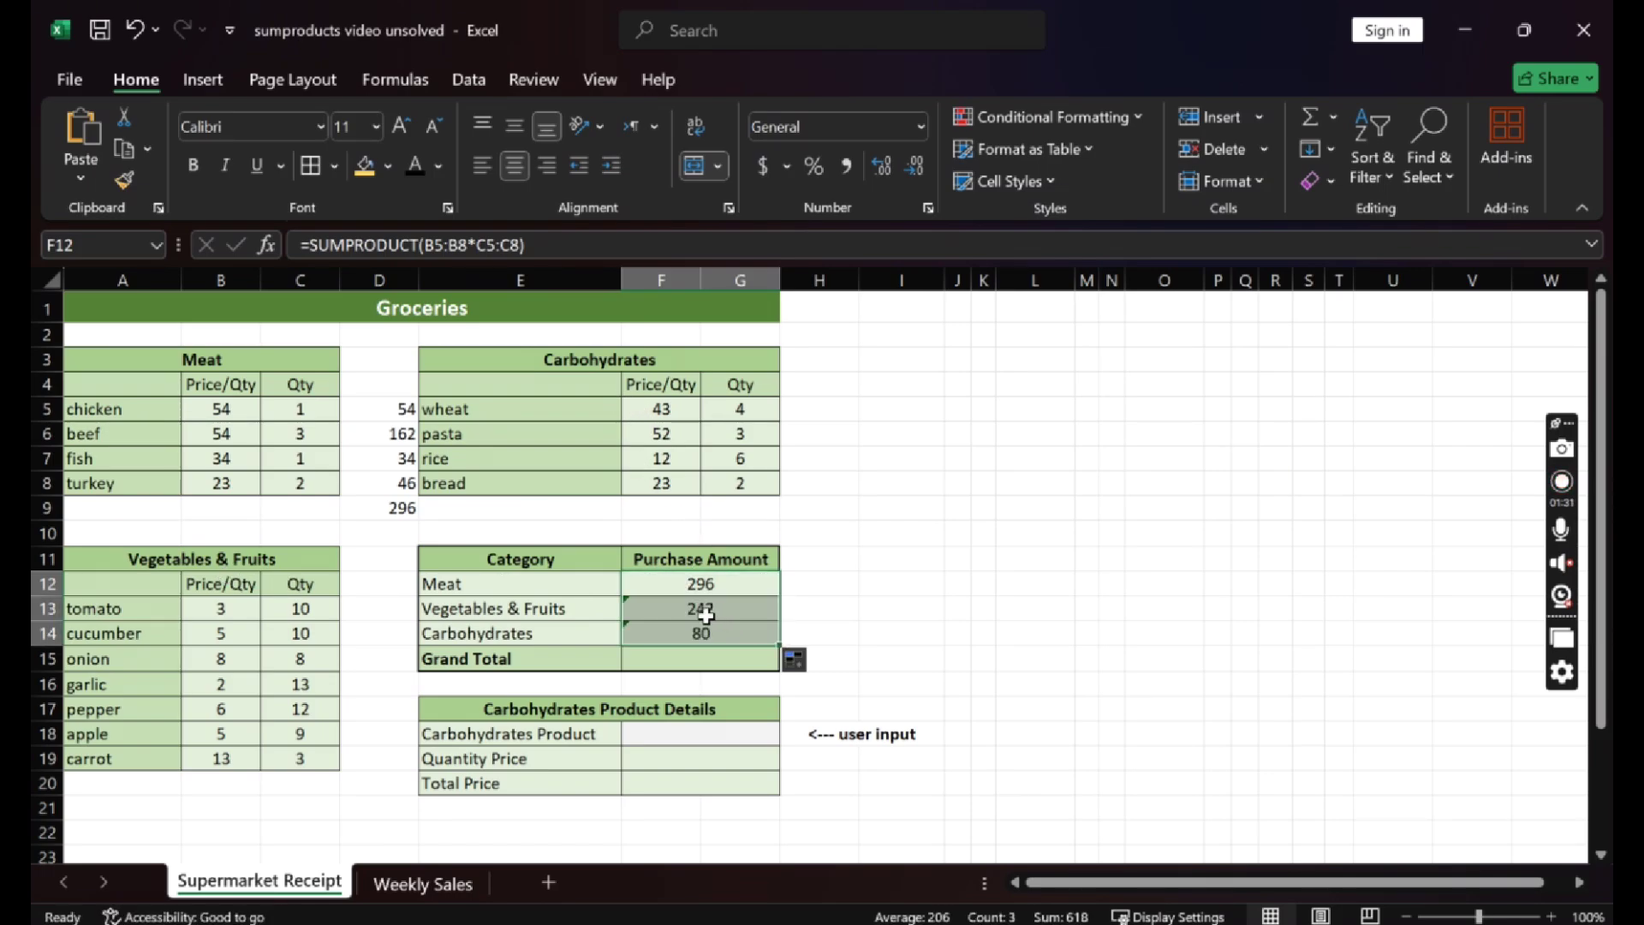
Edit F13 to =SUMPRODUCT(B13:B19*C13:C19) for the Vegetables & Fruits amount of 326.
double_click(706, 615)
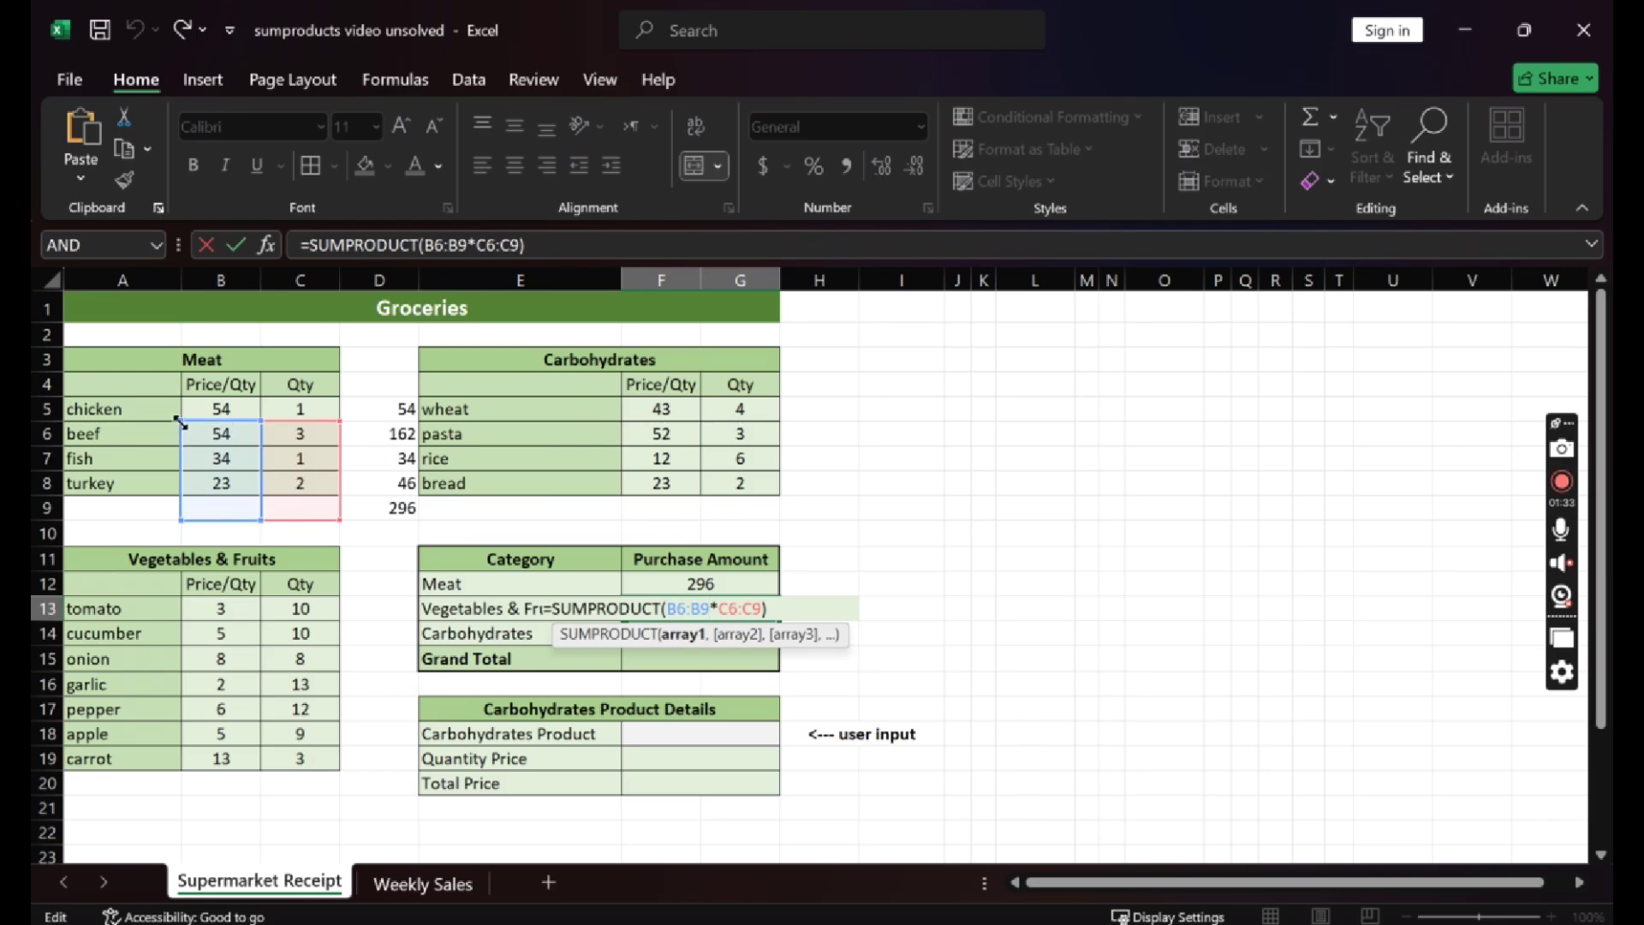
left_click_drag(180, 421, 248, 770)
left_click_drag(181, 496, 180, 597)
left_click_drag(259, 420, 350, 761)
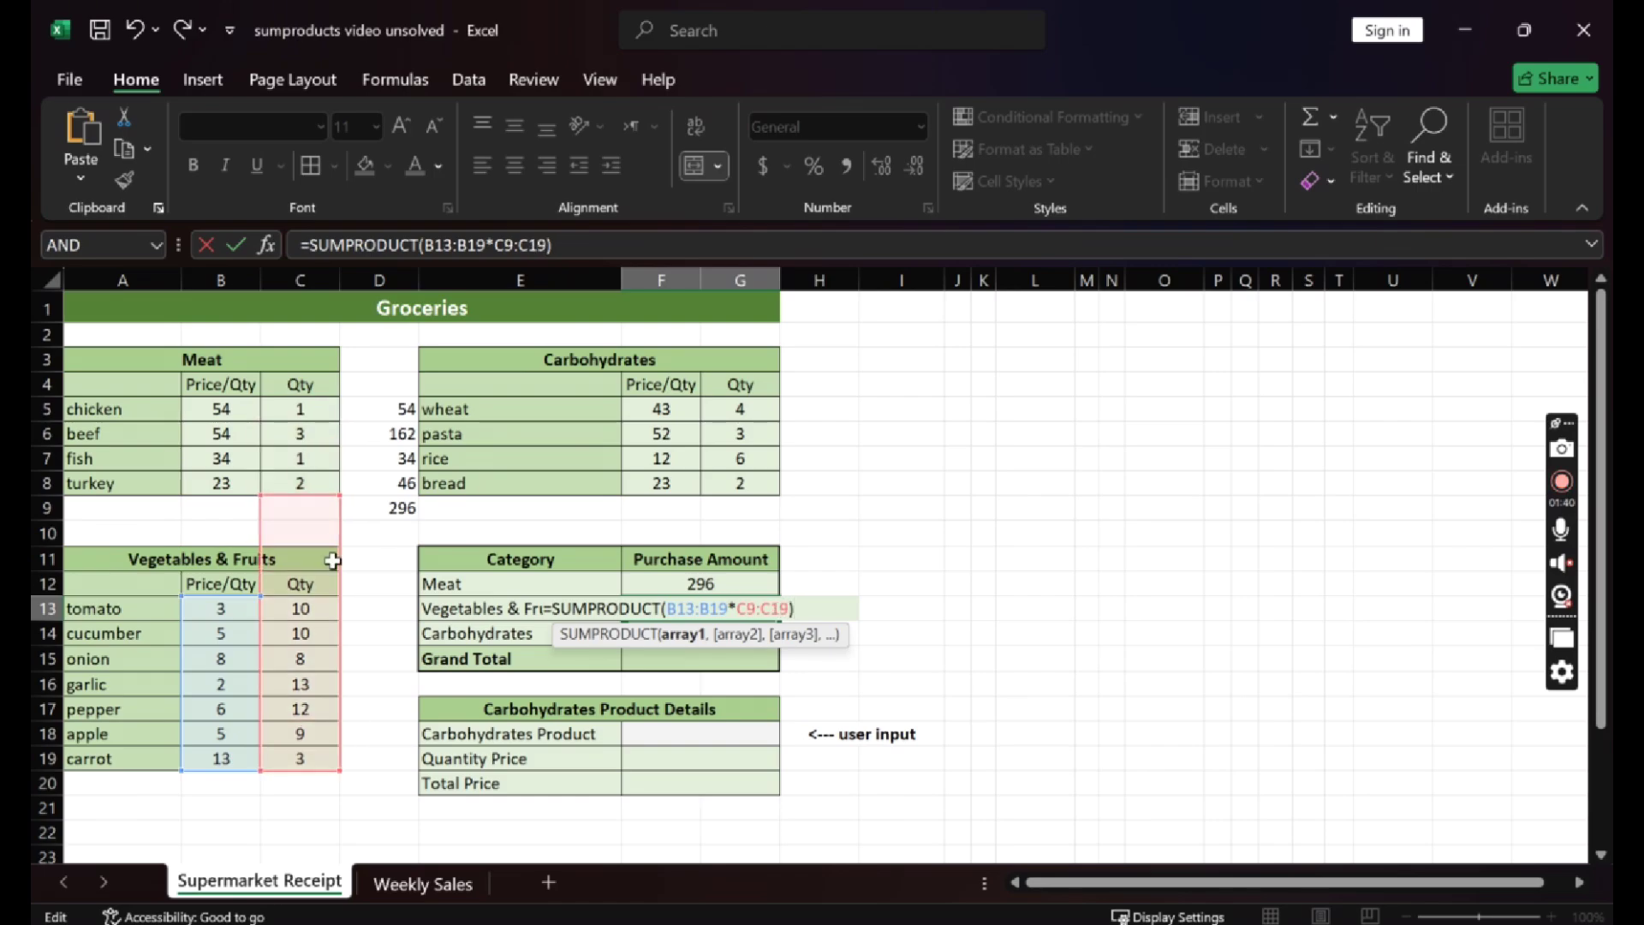
left_click_drag(334, 496, 328, 603)
key("Return")
Edit F14 to =SUMPRODUCT(F5:F8*G5:G8) for the Carbohydrates amount of 446.
double_click(703, 632)
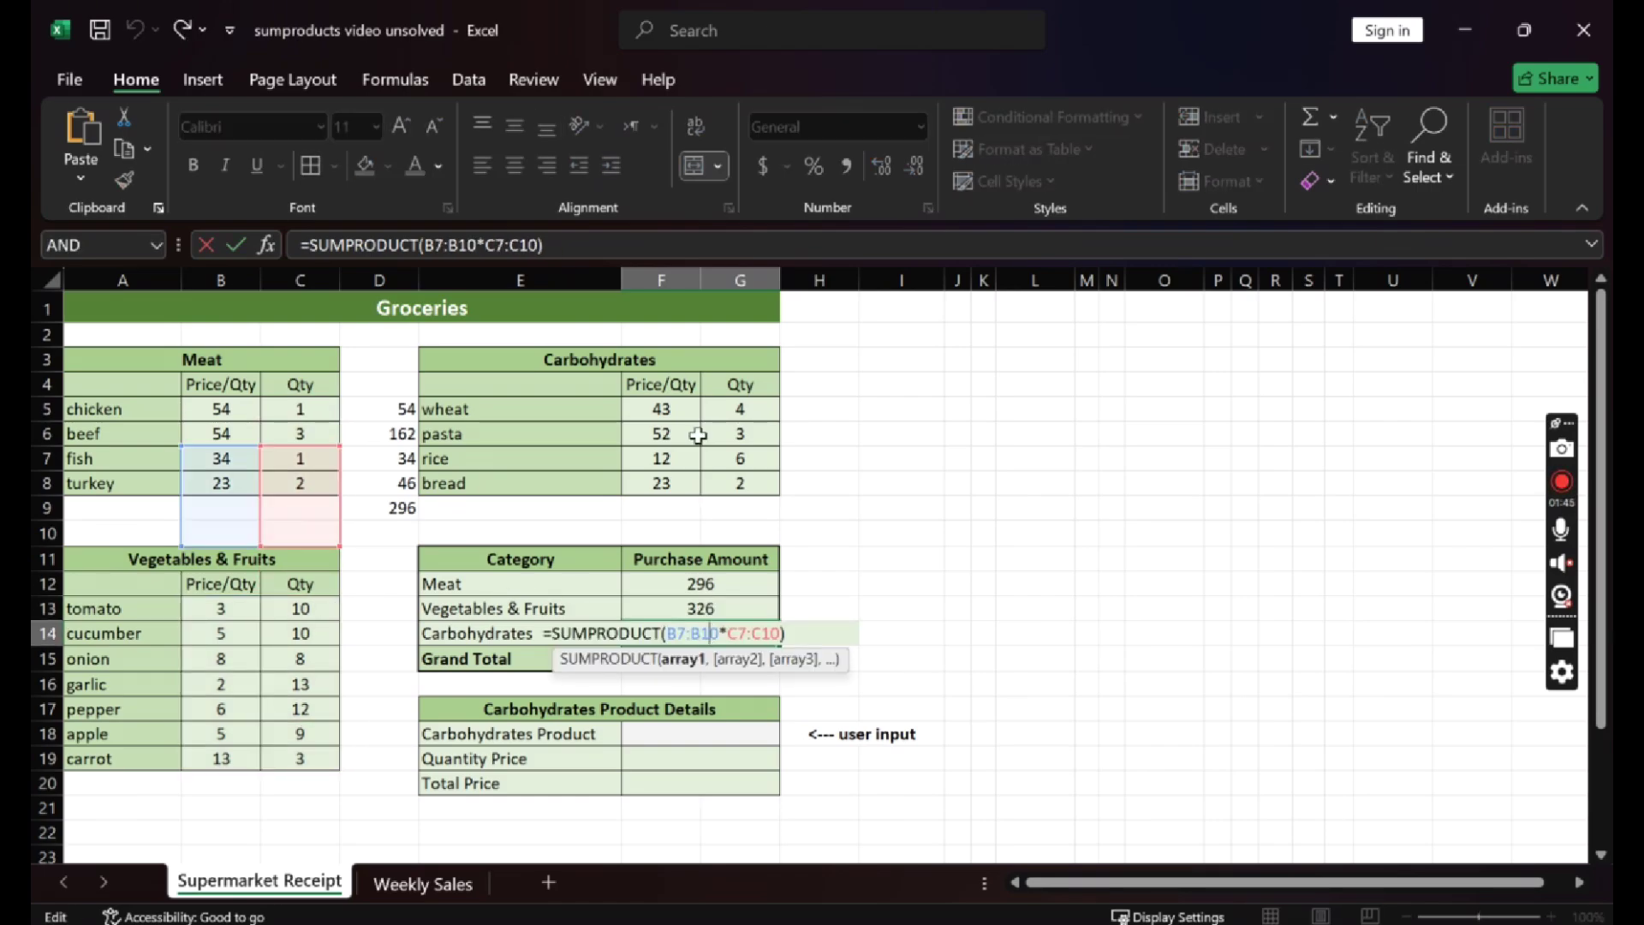
left_click_drag(180, 546, 732, 385)
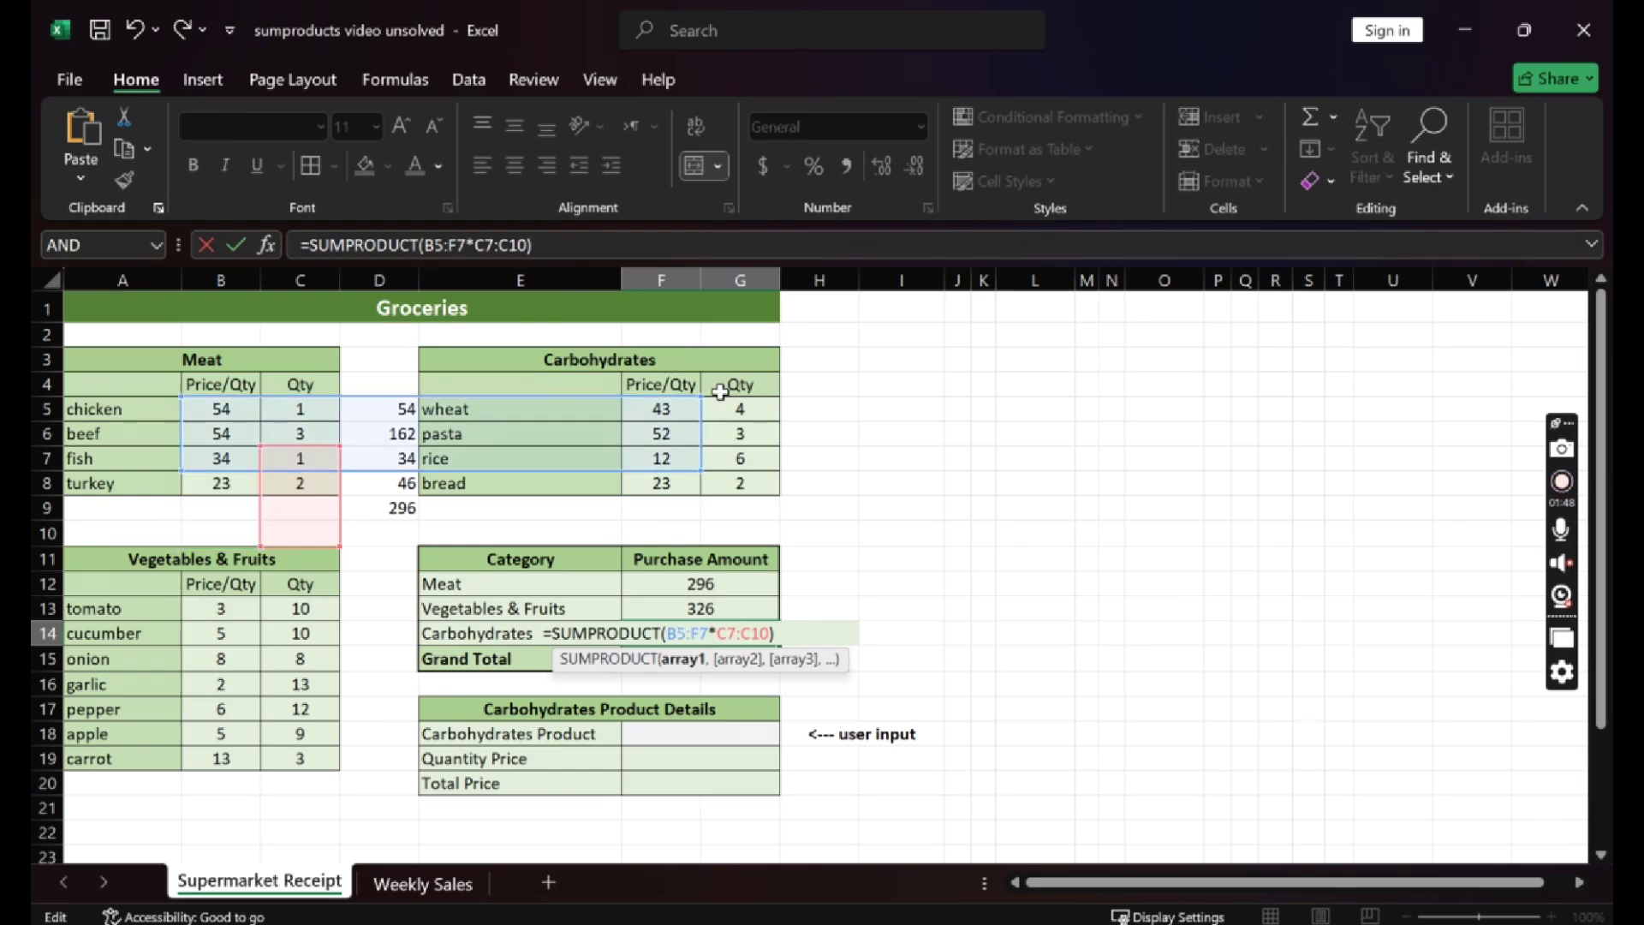
left_click_drag(181, 471, 651, 488)
left_click_drag(266, 542, 707, 490)
key("Return")
left_click(827, 561)
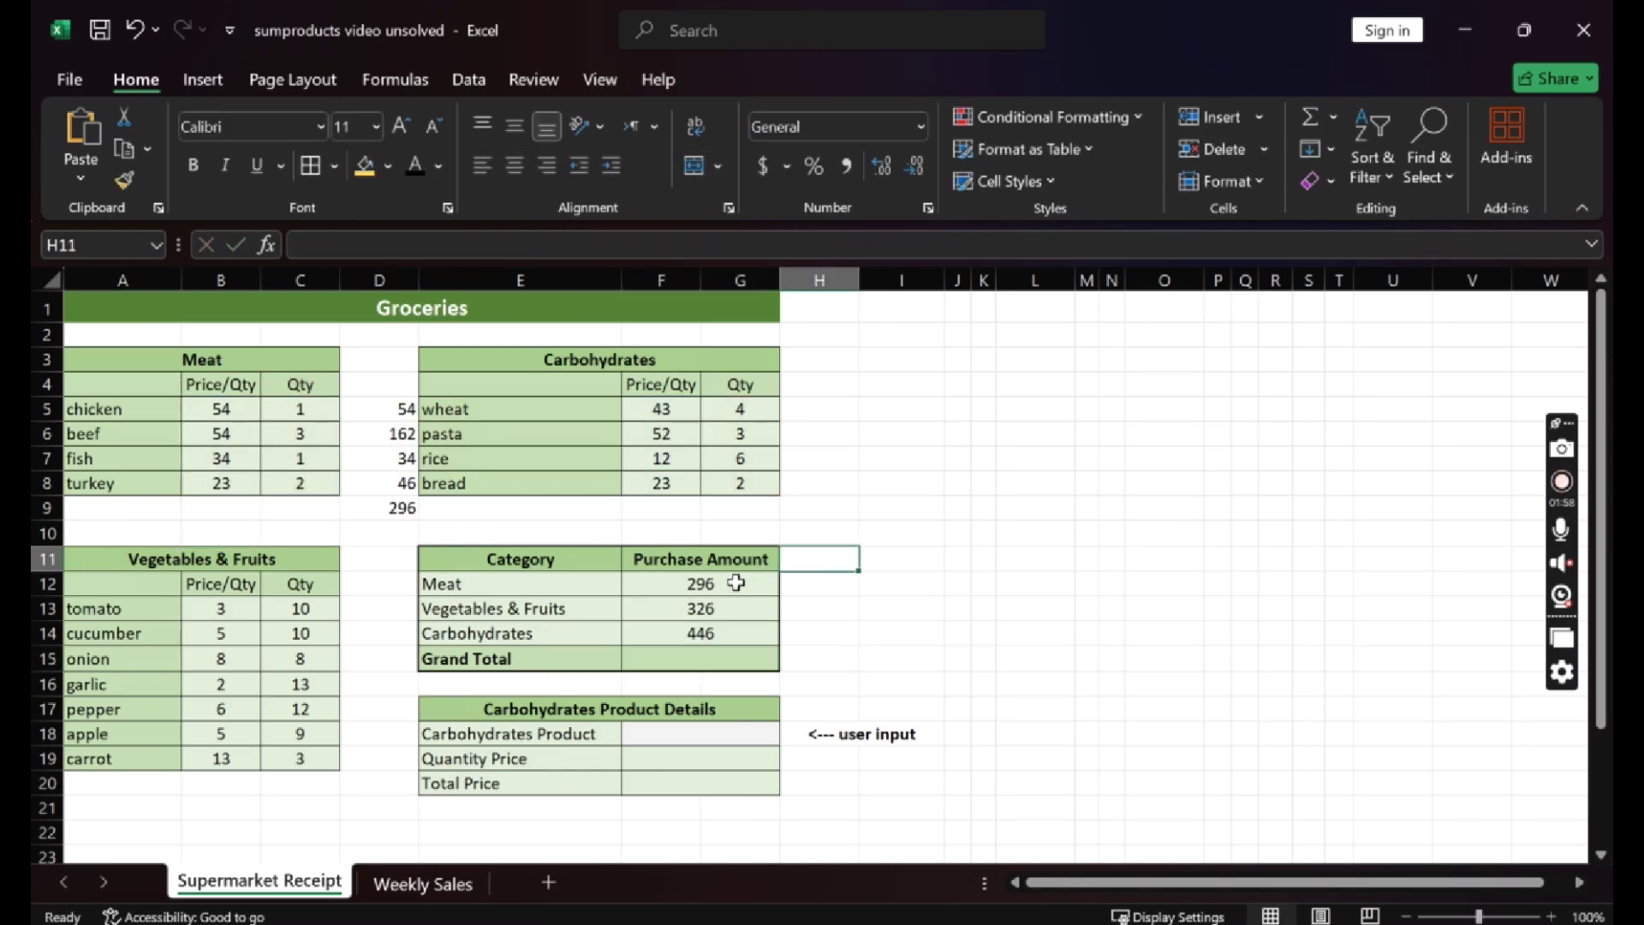
left_click_drag(736, 583, 692, 627)
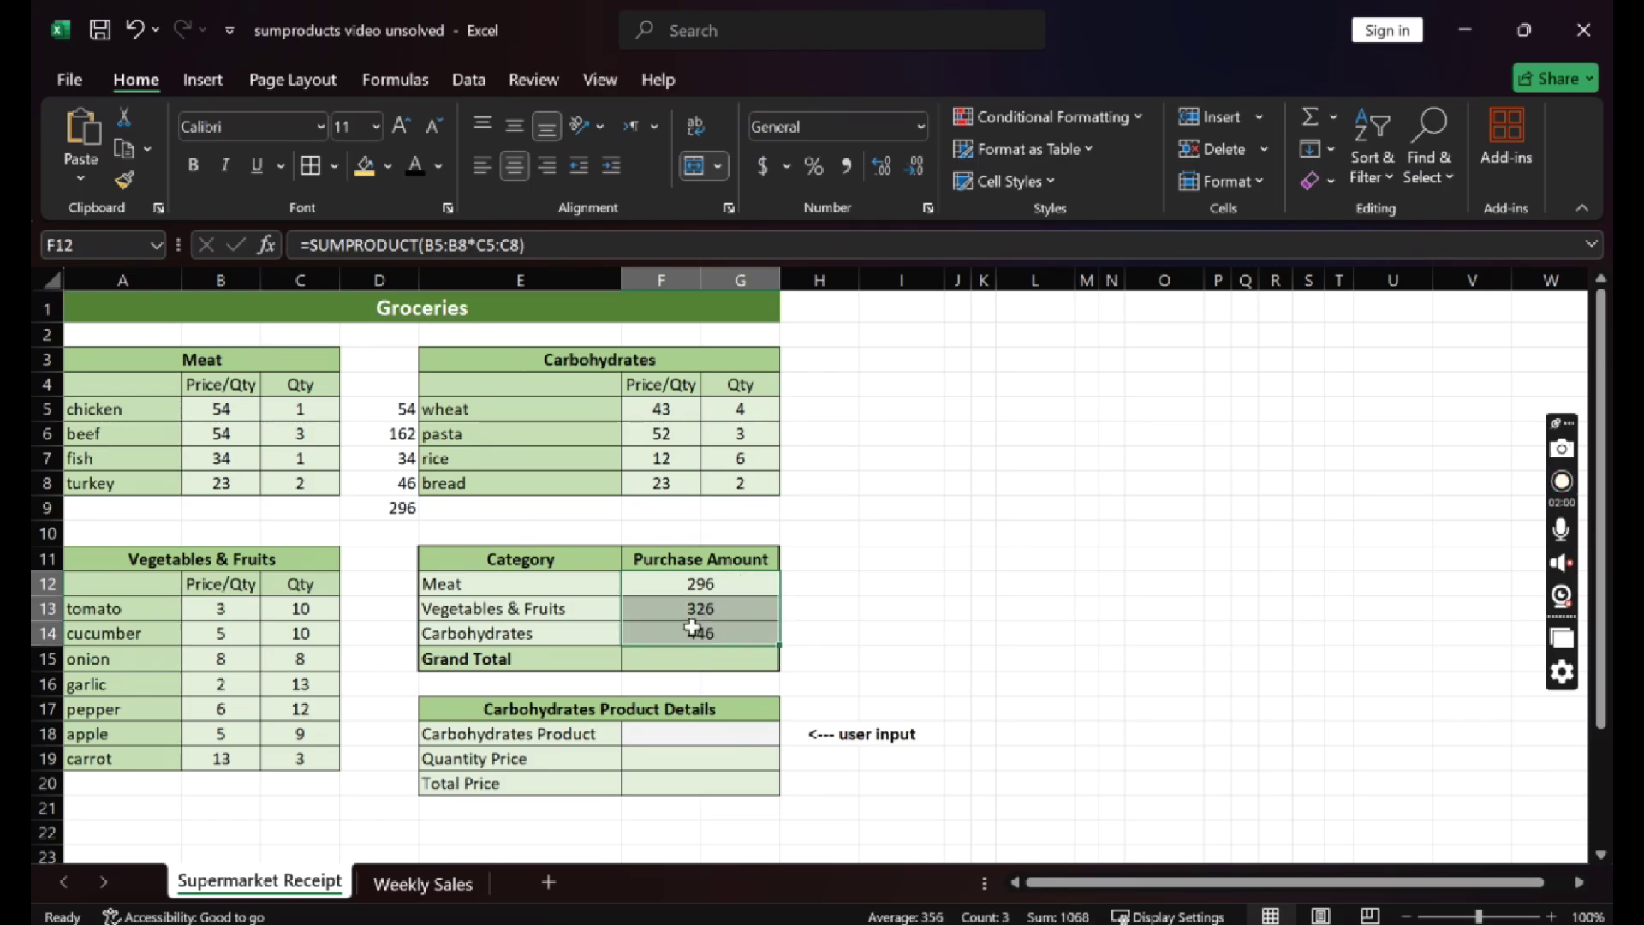
left_click(224, 609)
left_click(327, 615)
left_click_drag(371, 615, 388, 756)
left_click(374, 781)
left_click(673, 415)
left_click(723, 409)
left_click_drag(804, 408, 807, 525)
left_click(808, 529)
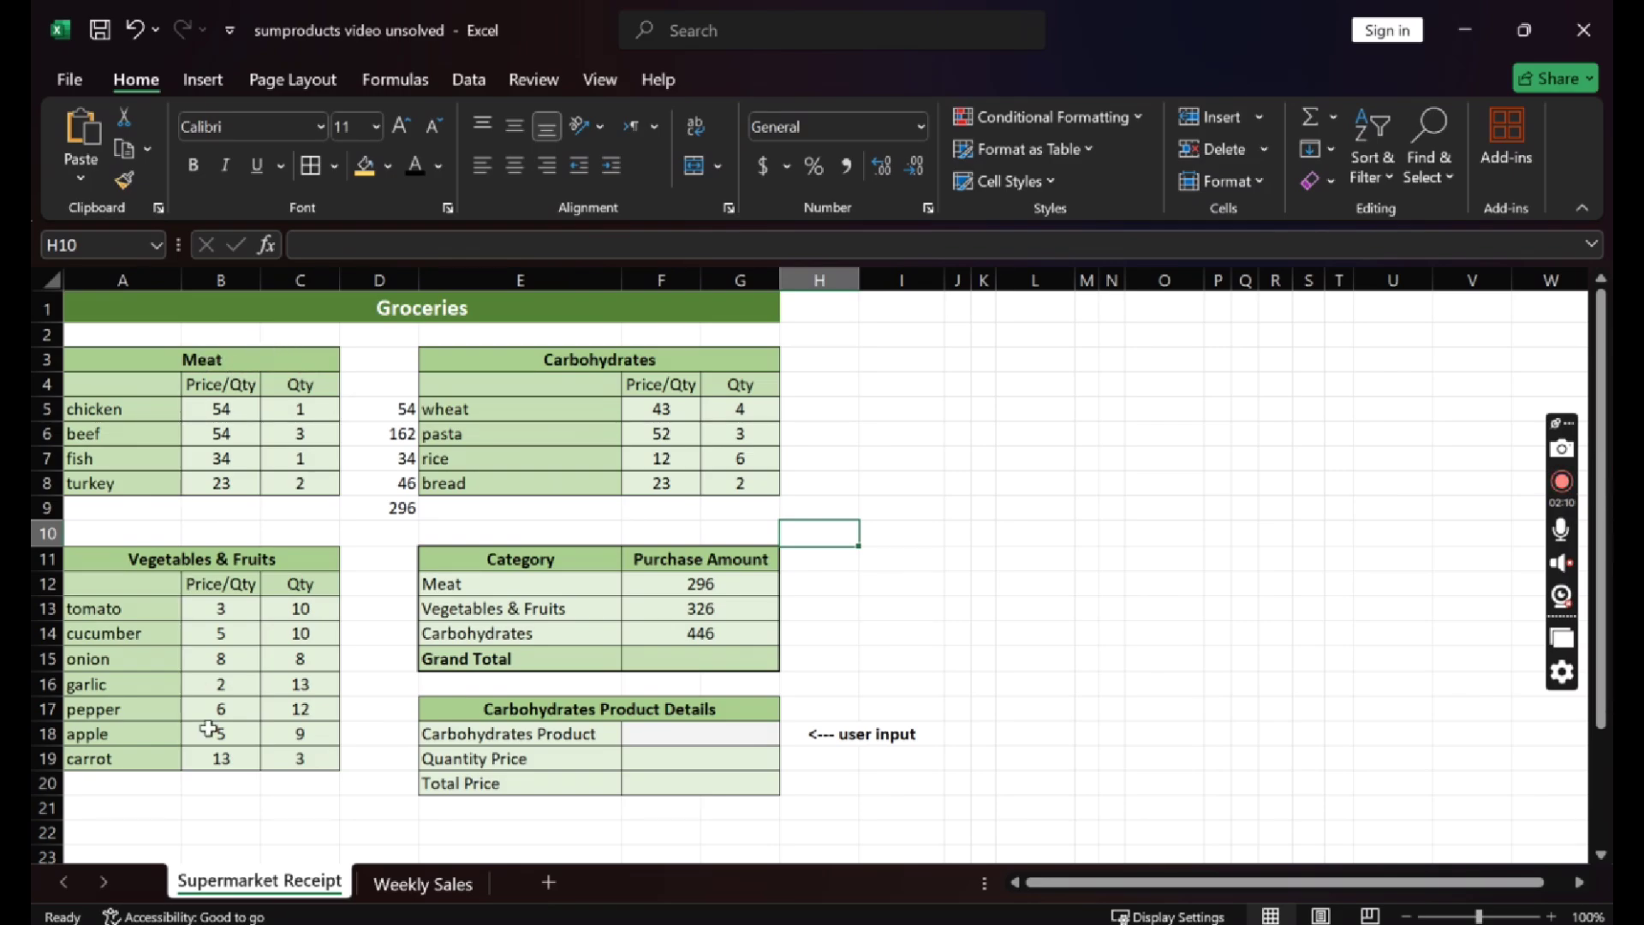
left_click(694, 587)
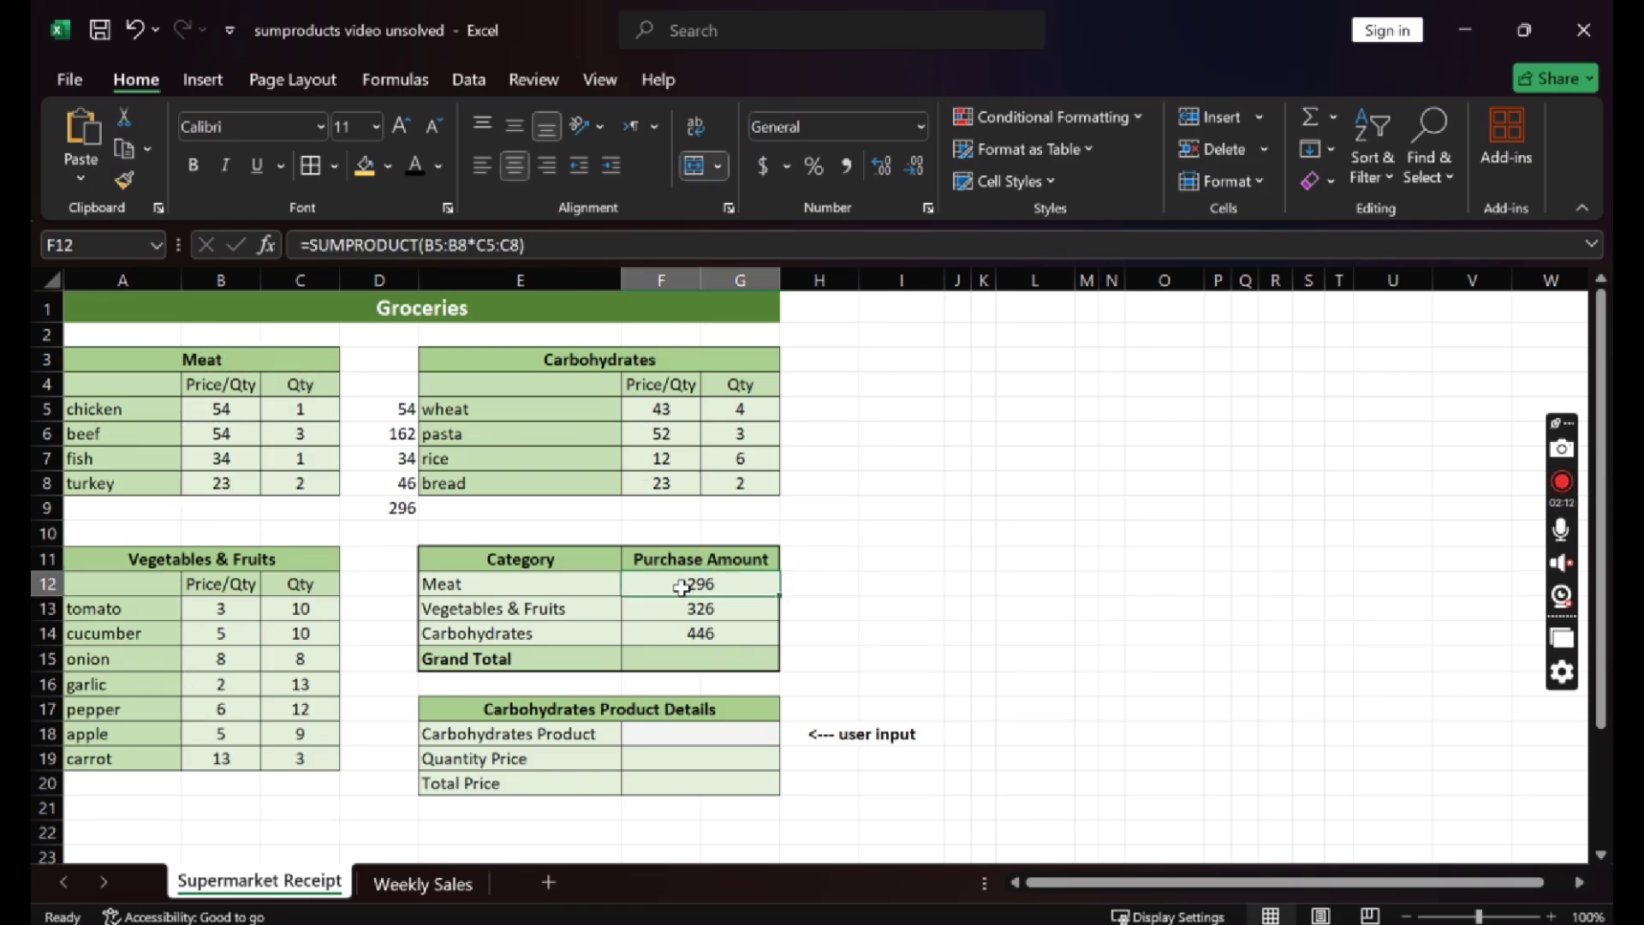
key("Right")
key("Right")
left_click(714, 584)
left_click_drag(223, 610, 300, 758)
left_click_drag(690, 583, 719, 635)
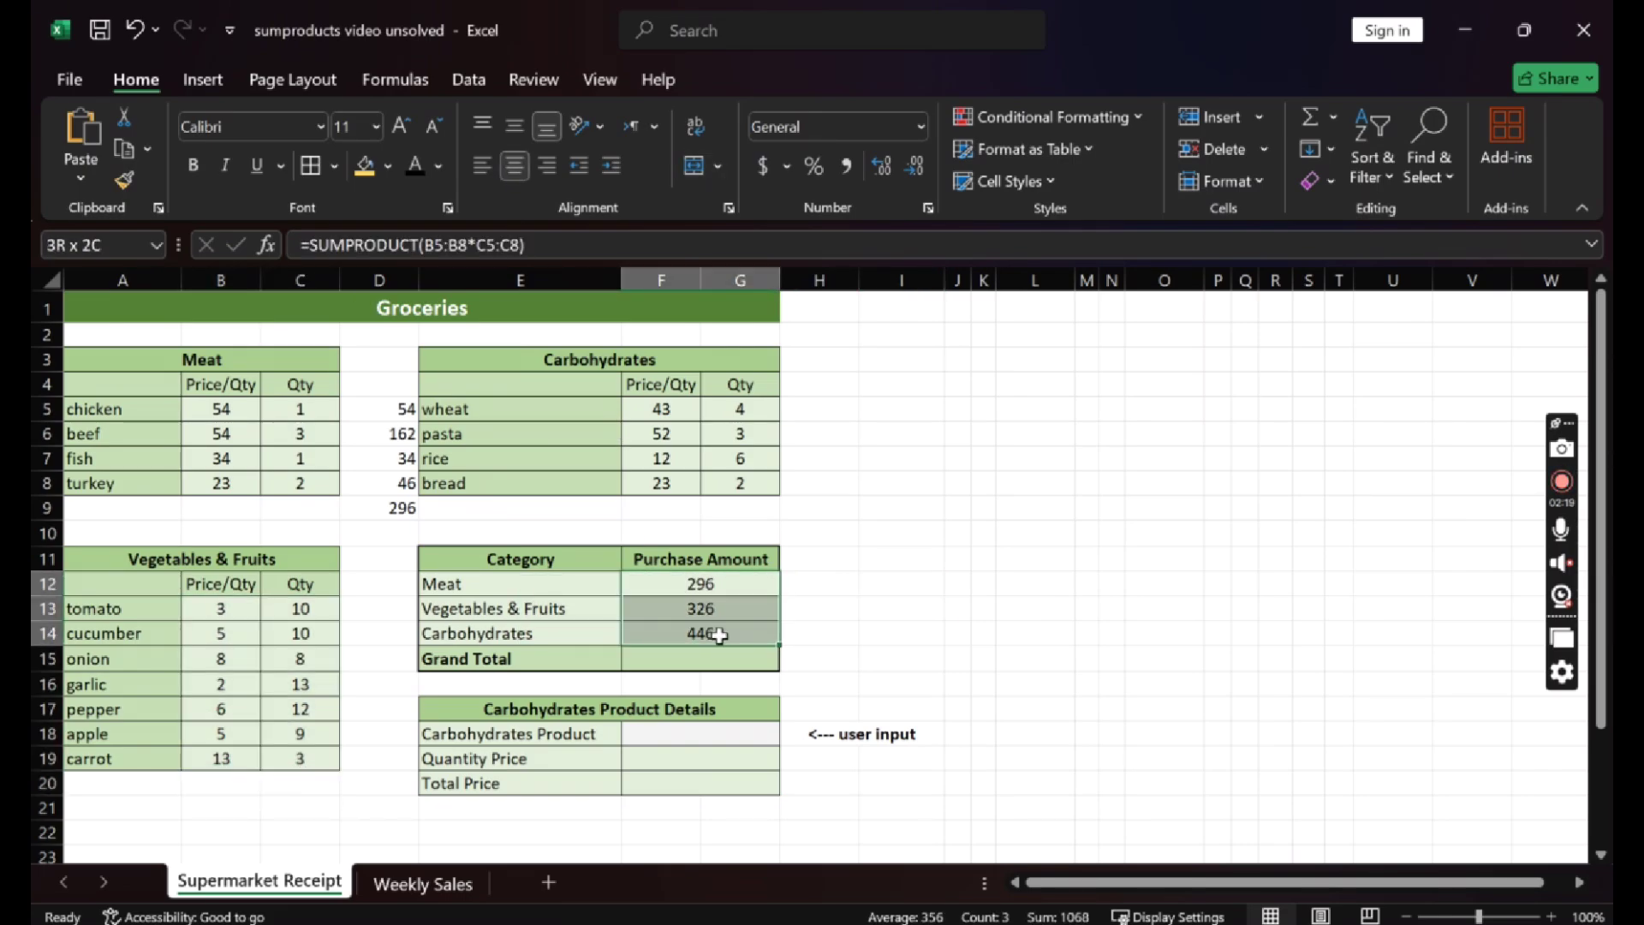
left_click(852, 632)
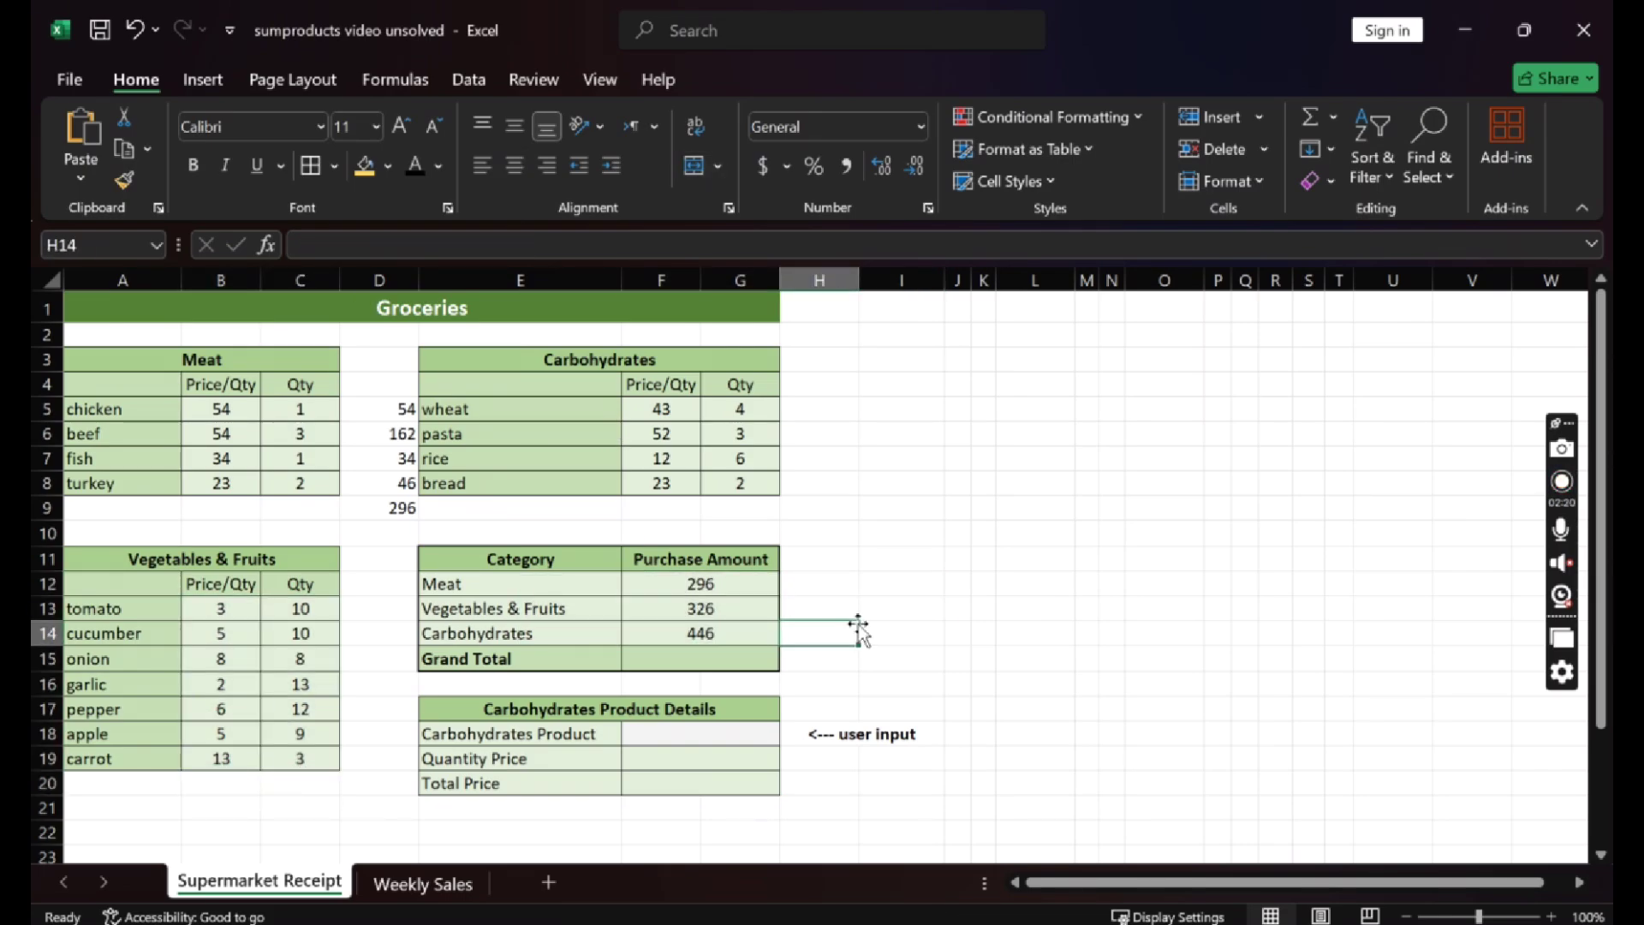
Enter Wheat as the carbohydrates product name and check the result cells.
double_click(657, 735)
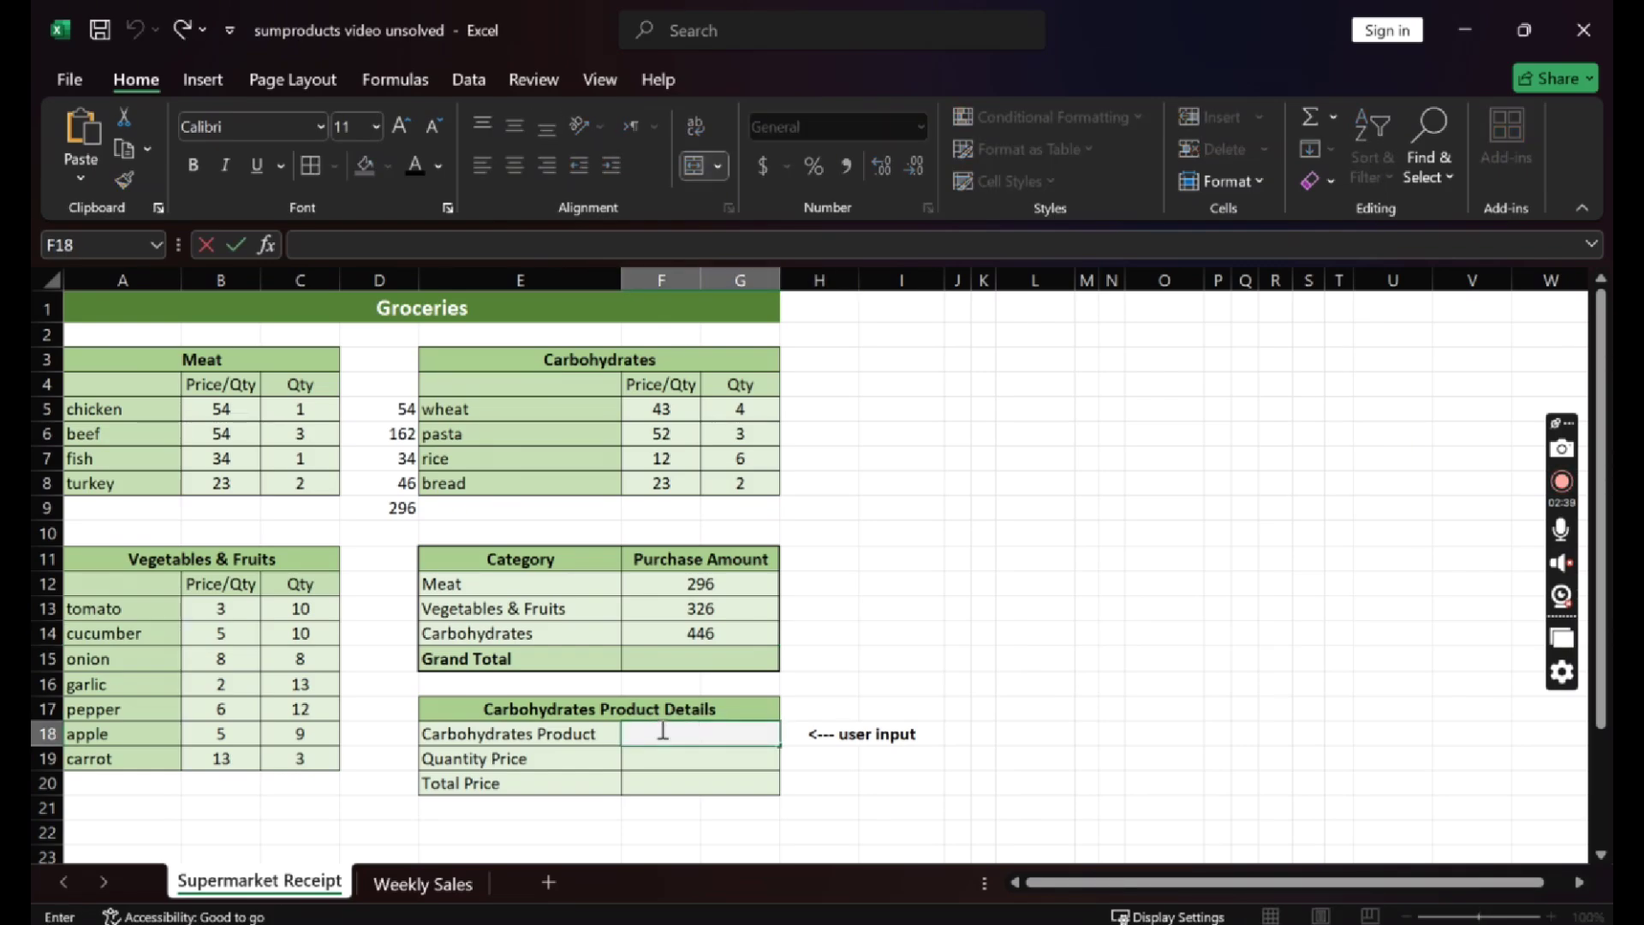
type("Wheat")
left_click(788, 781)
left_click(733, 766)
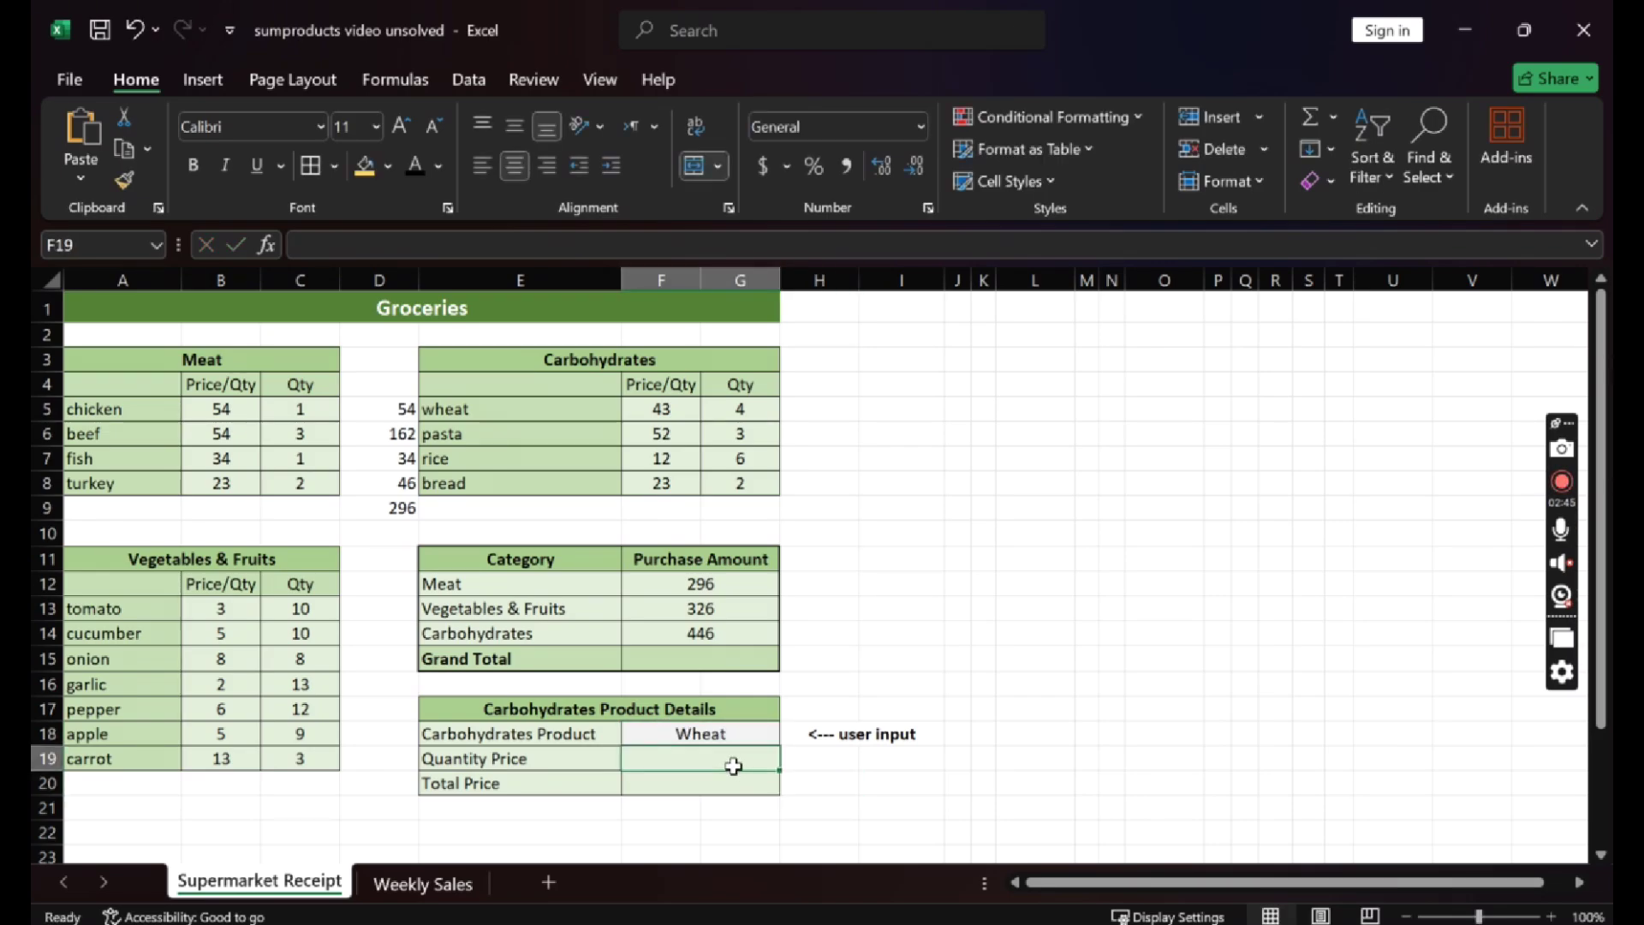
left_click(661, 786)
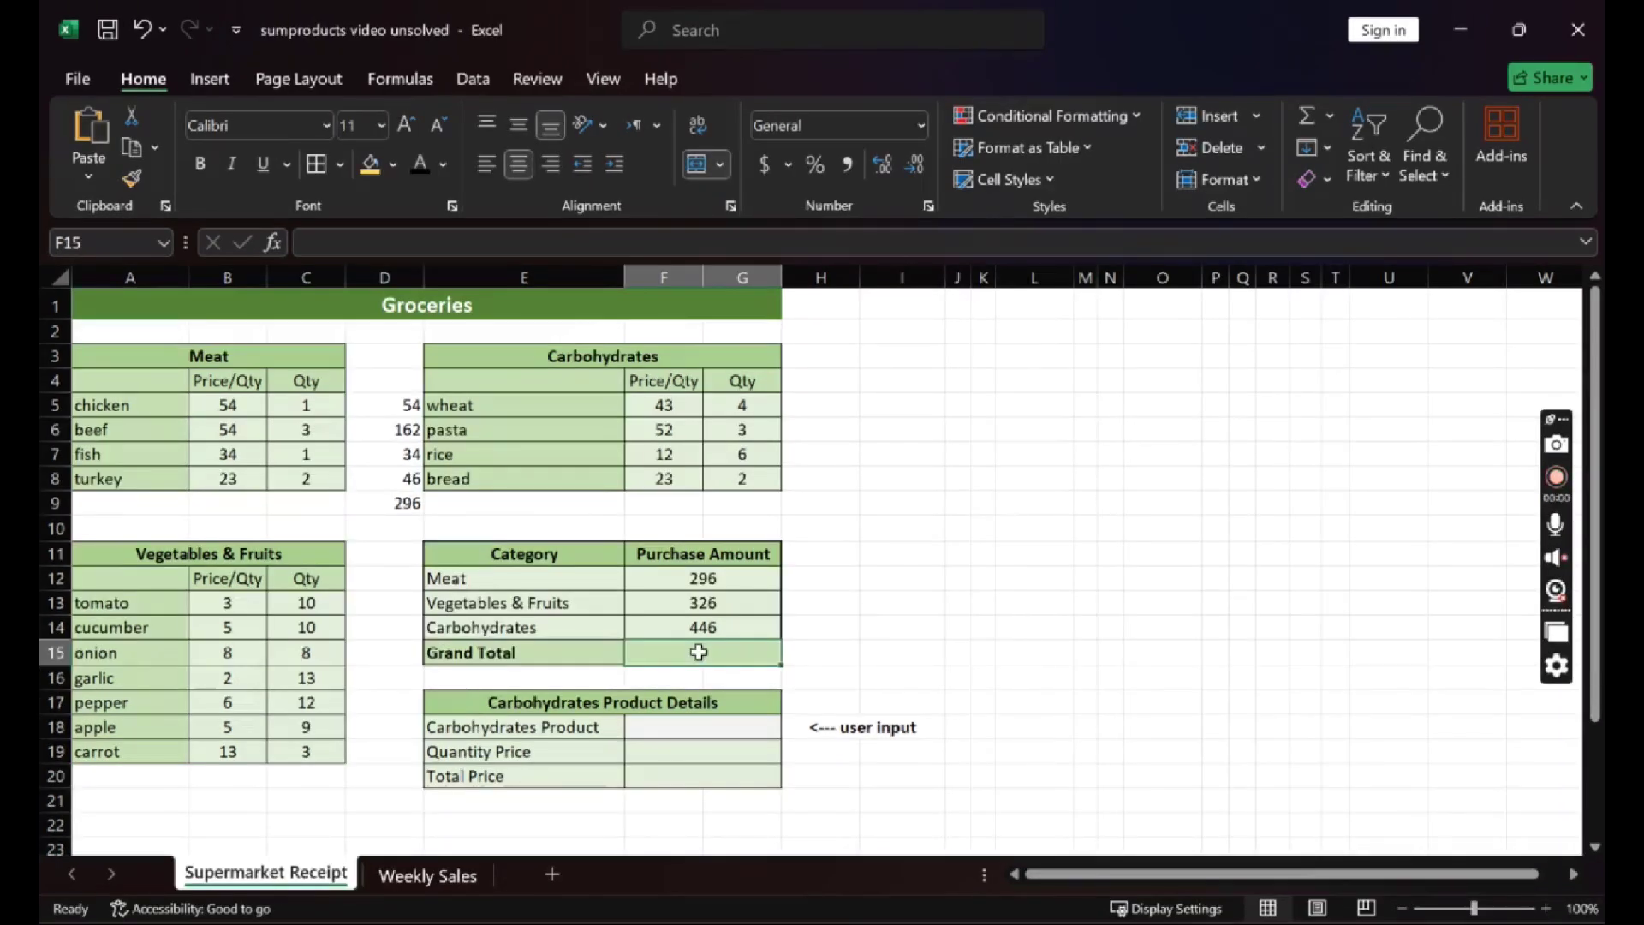
Enter a SUMPRODUCT of the three category amounts in Grand Total, giving 1068.
left_click_drag(702, 579, 701, 631)
left_click(693, 651)
type("=s")
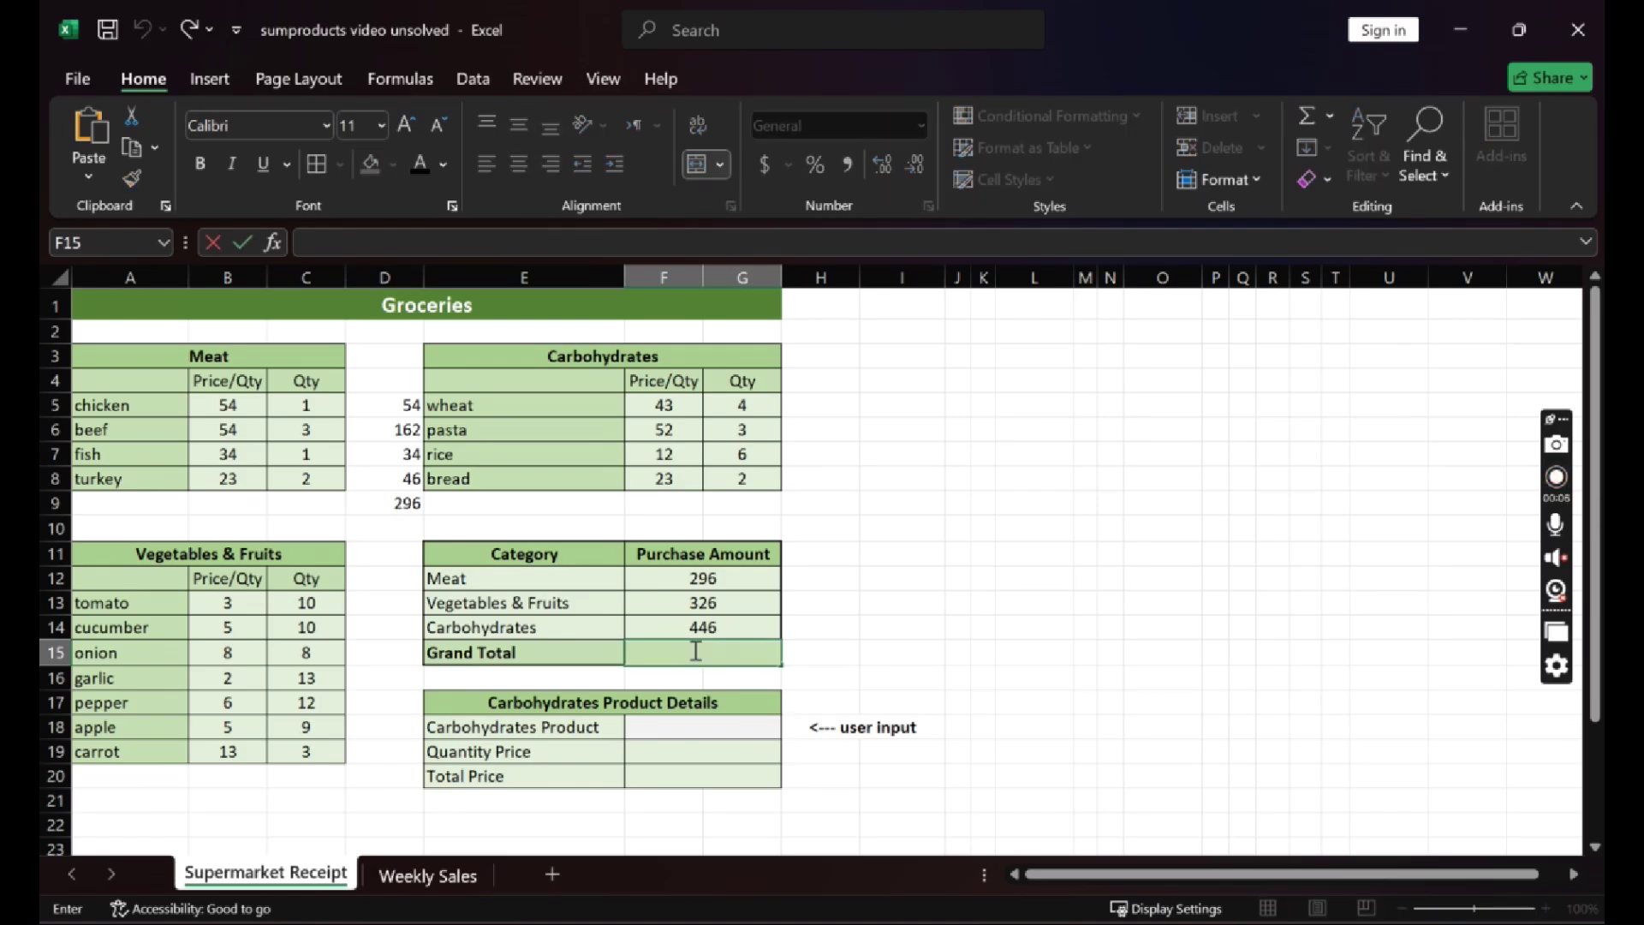
type("ump")
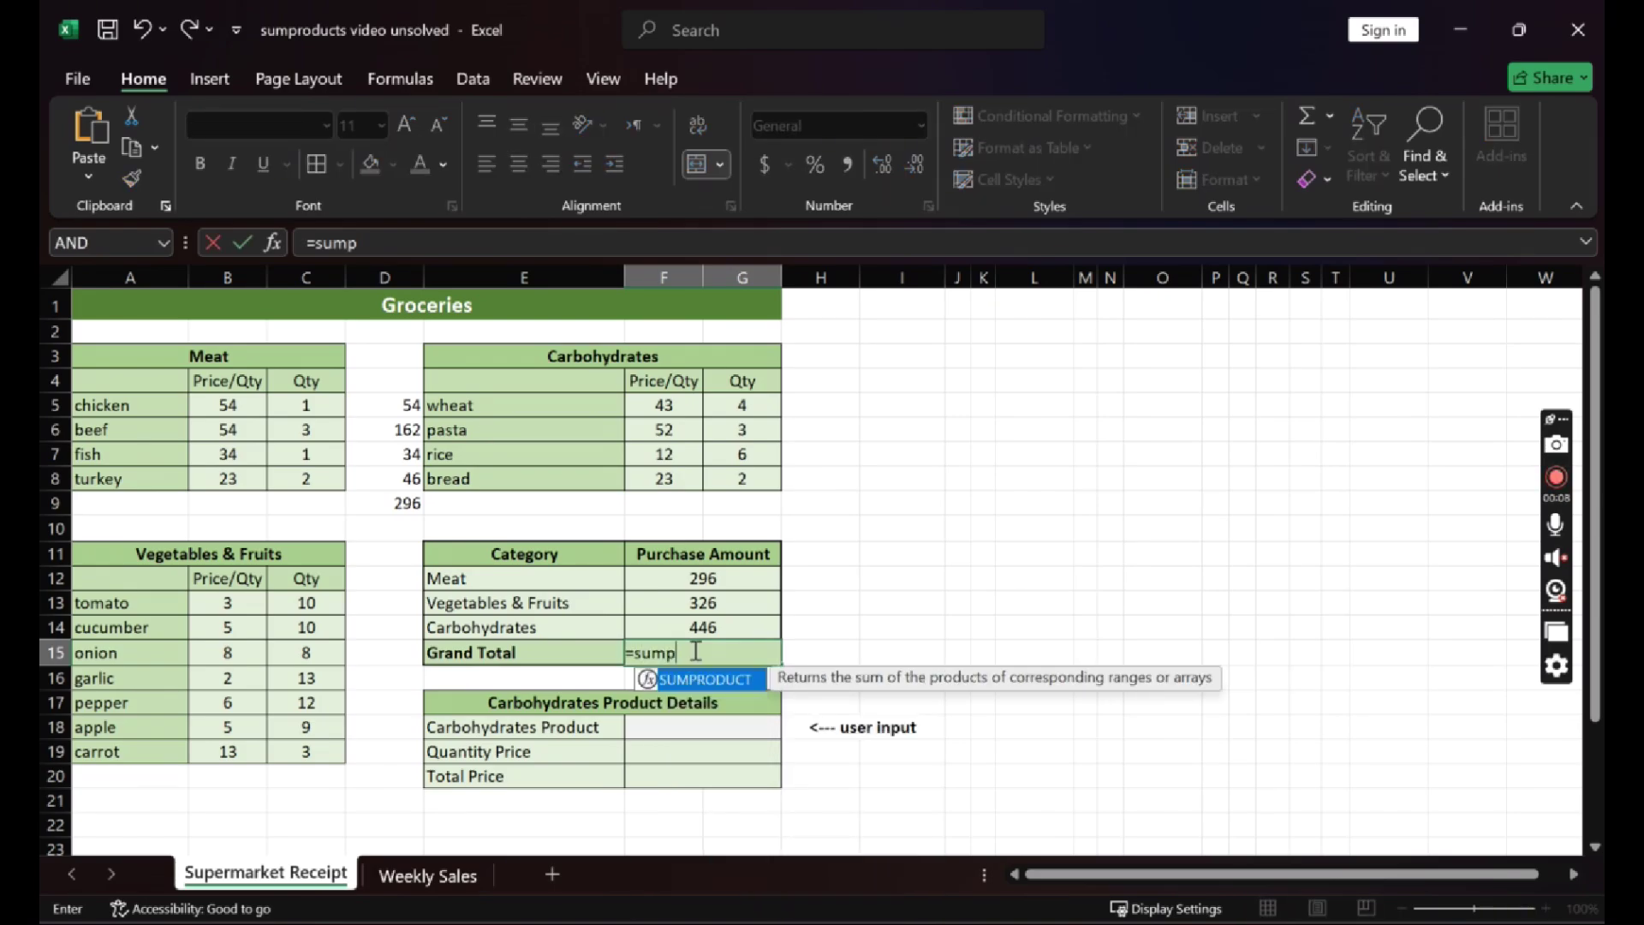
type("roduct(")
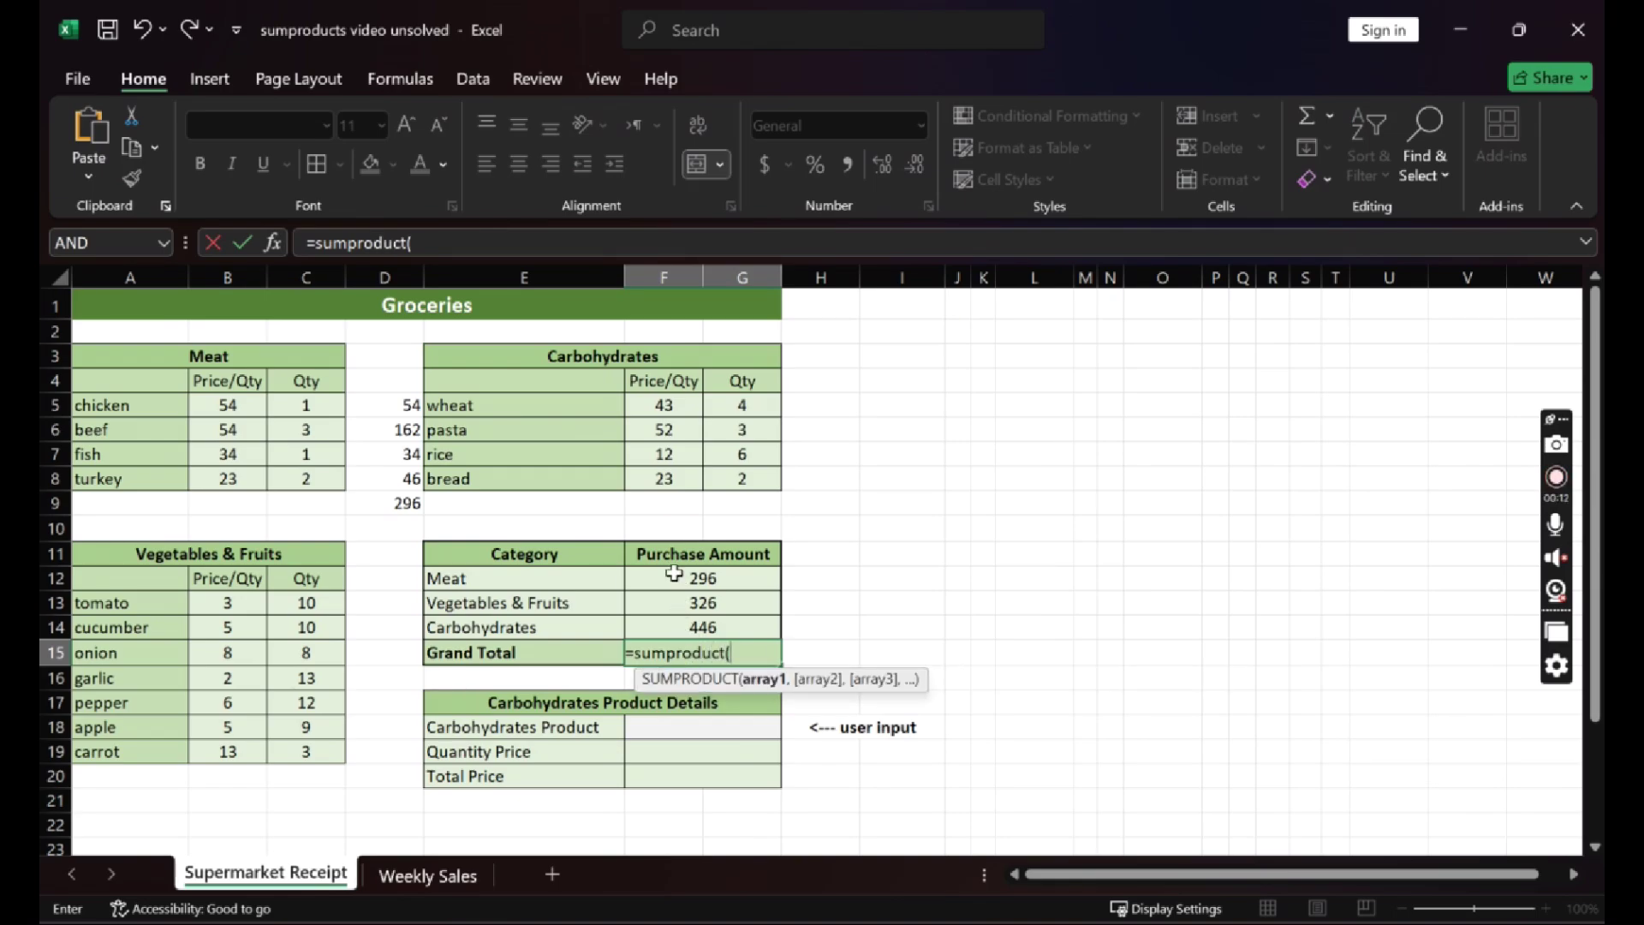
left_click_drag(673, 574, 673, 624)
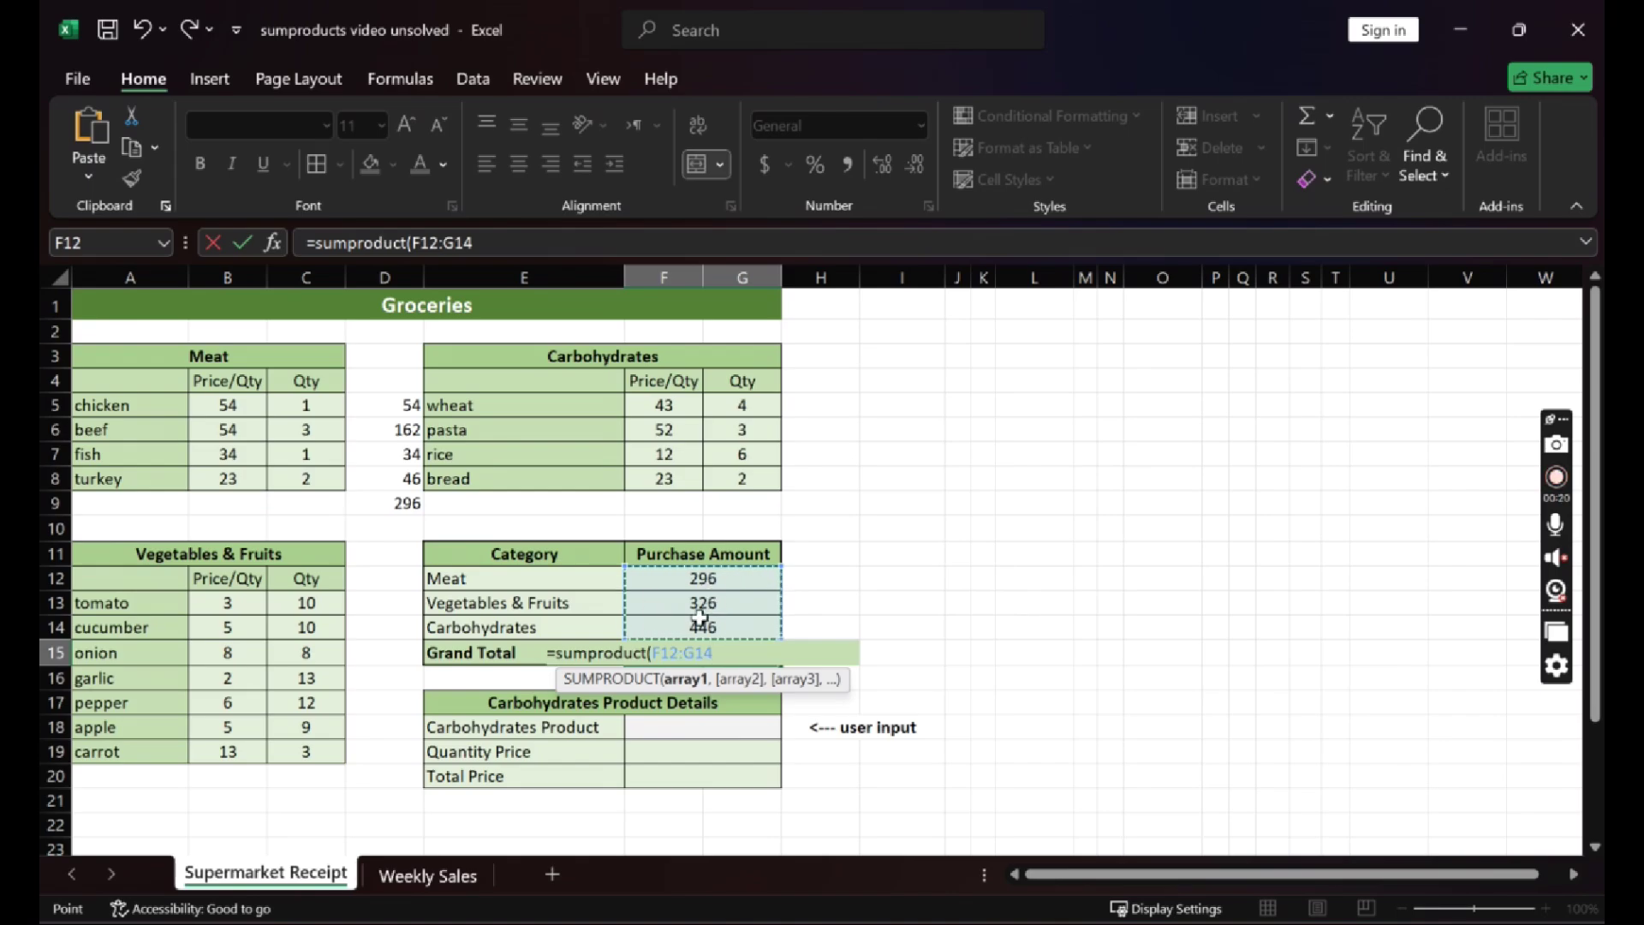
key("Return")
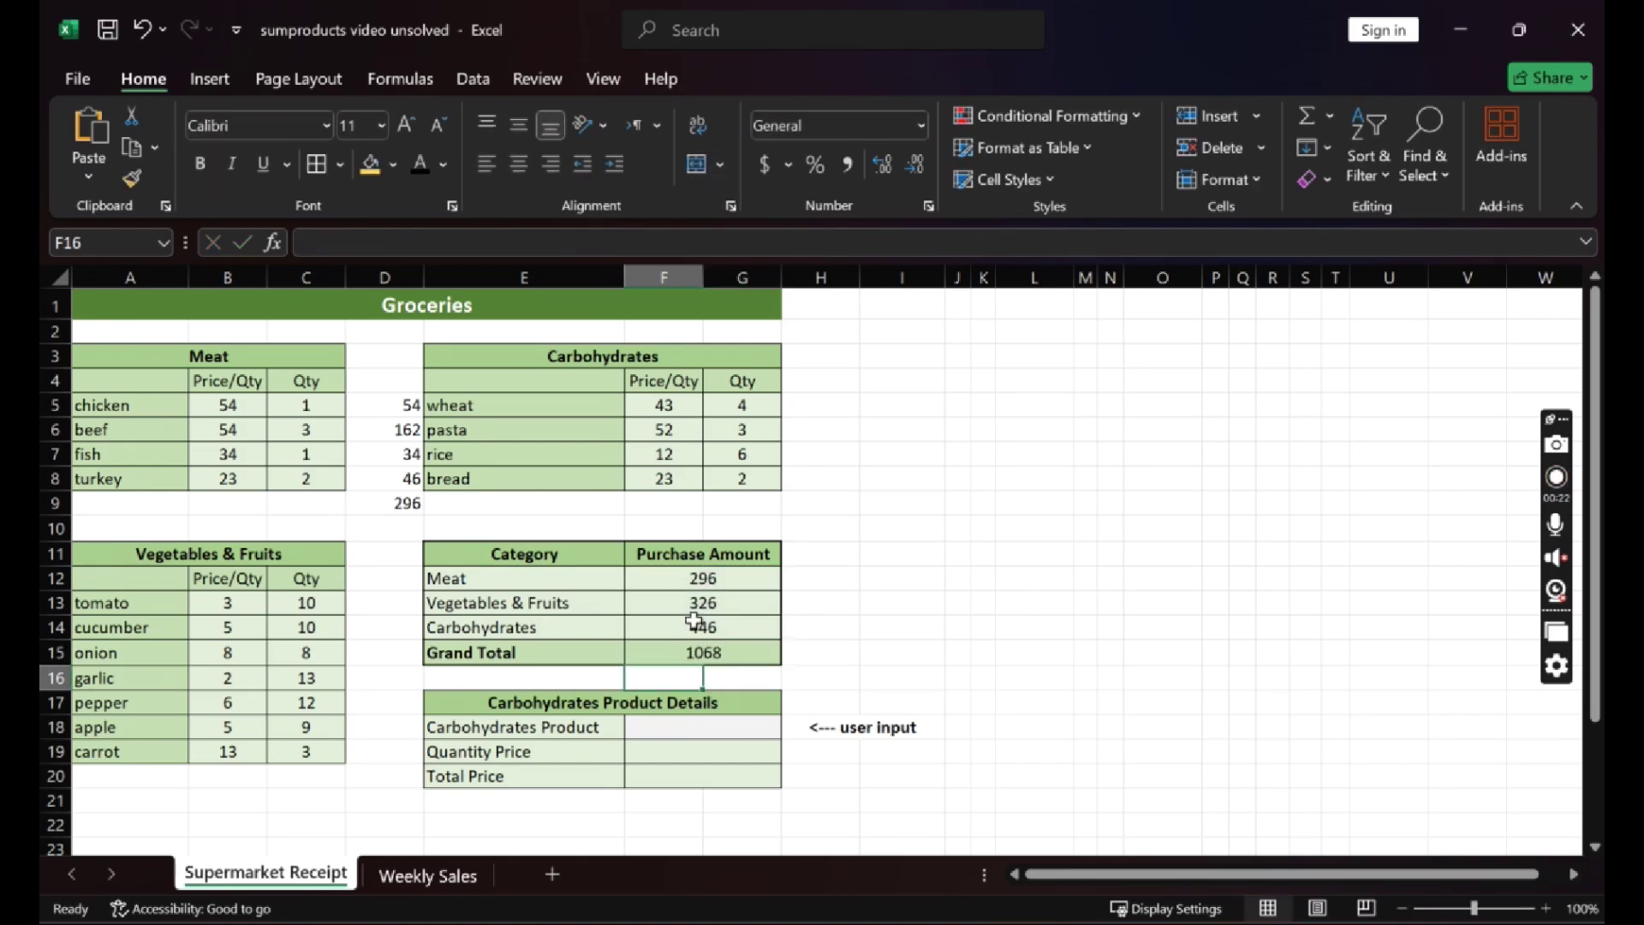
left_click(733, 657)
left_click_drag(701, 579, 701, 627)
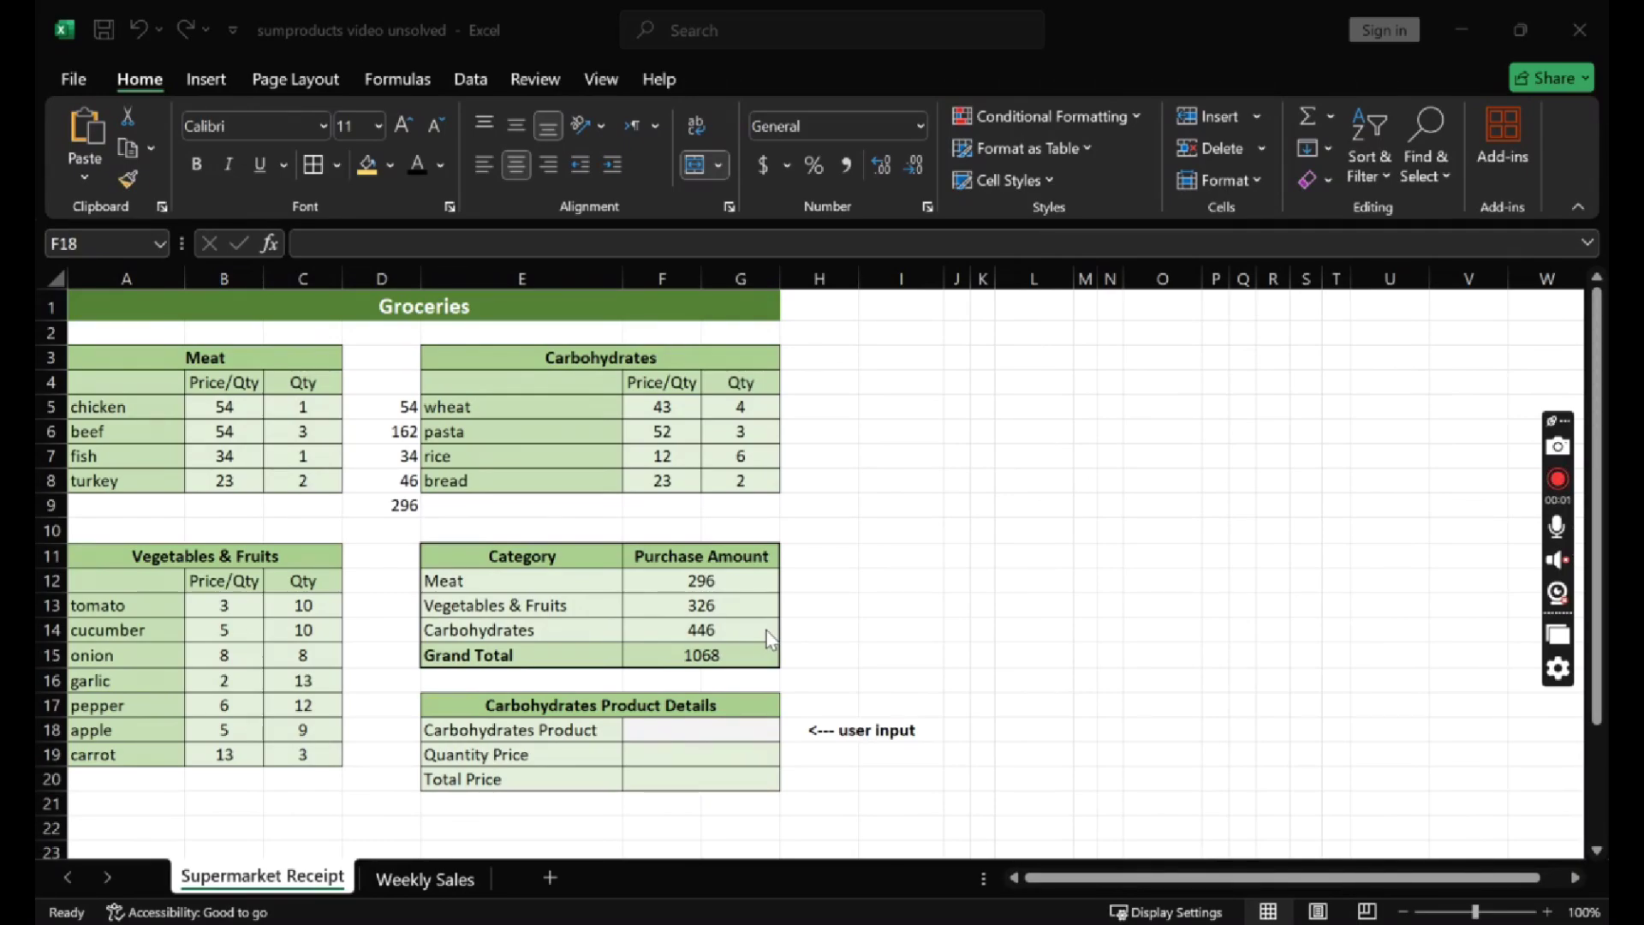
left_click_drag(511, 629, 700, 631)
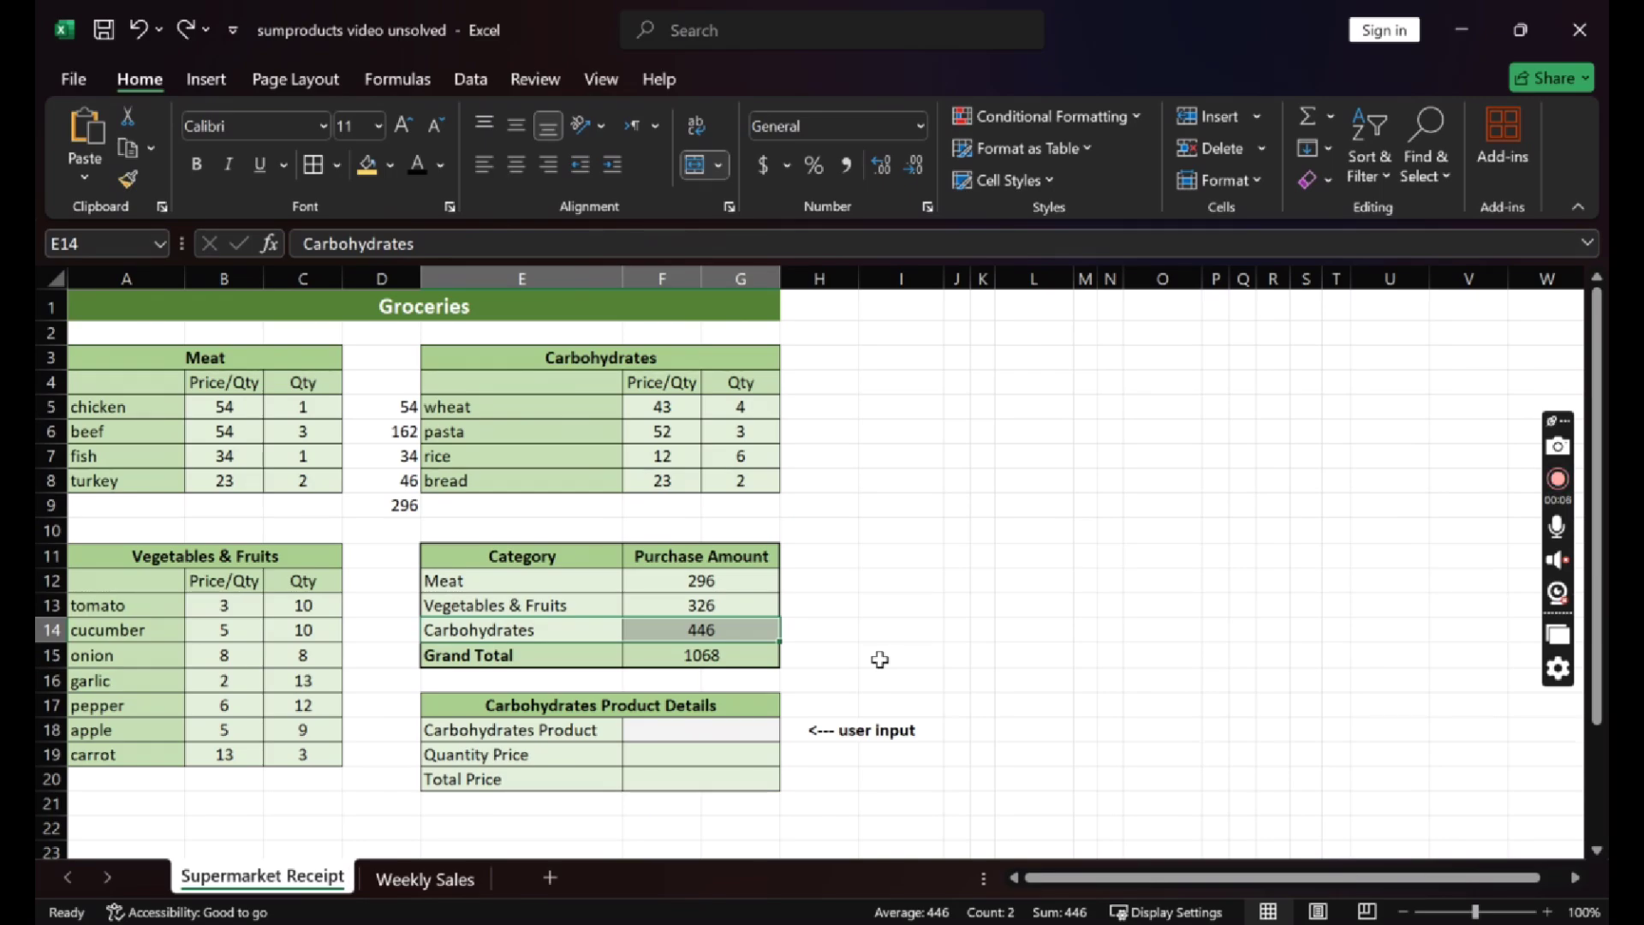
left_click(718, 632)
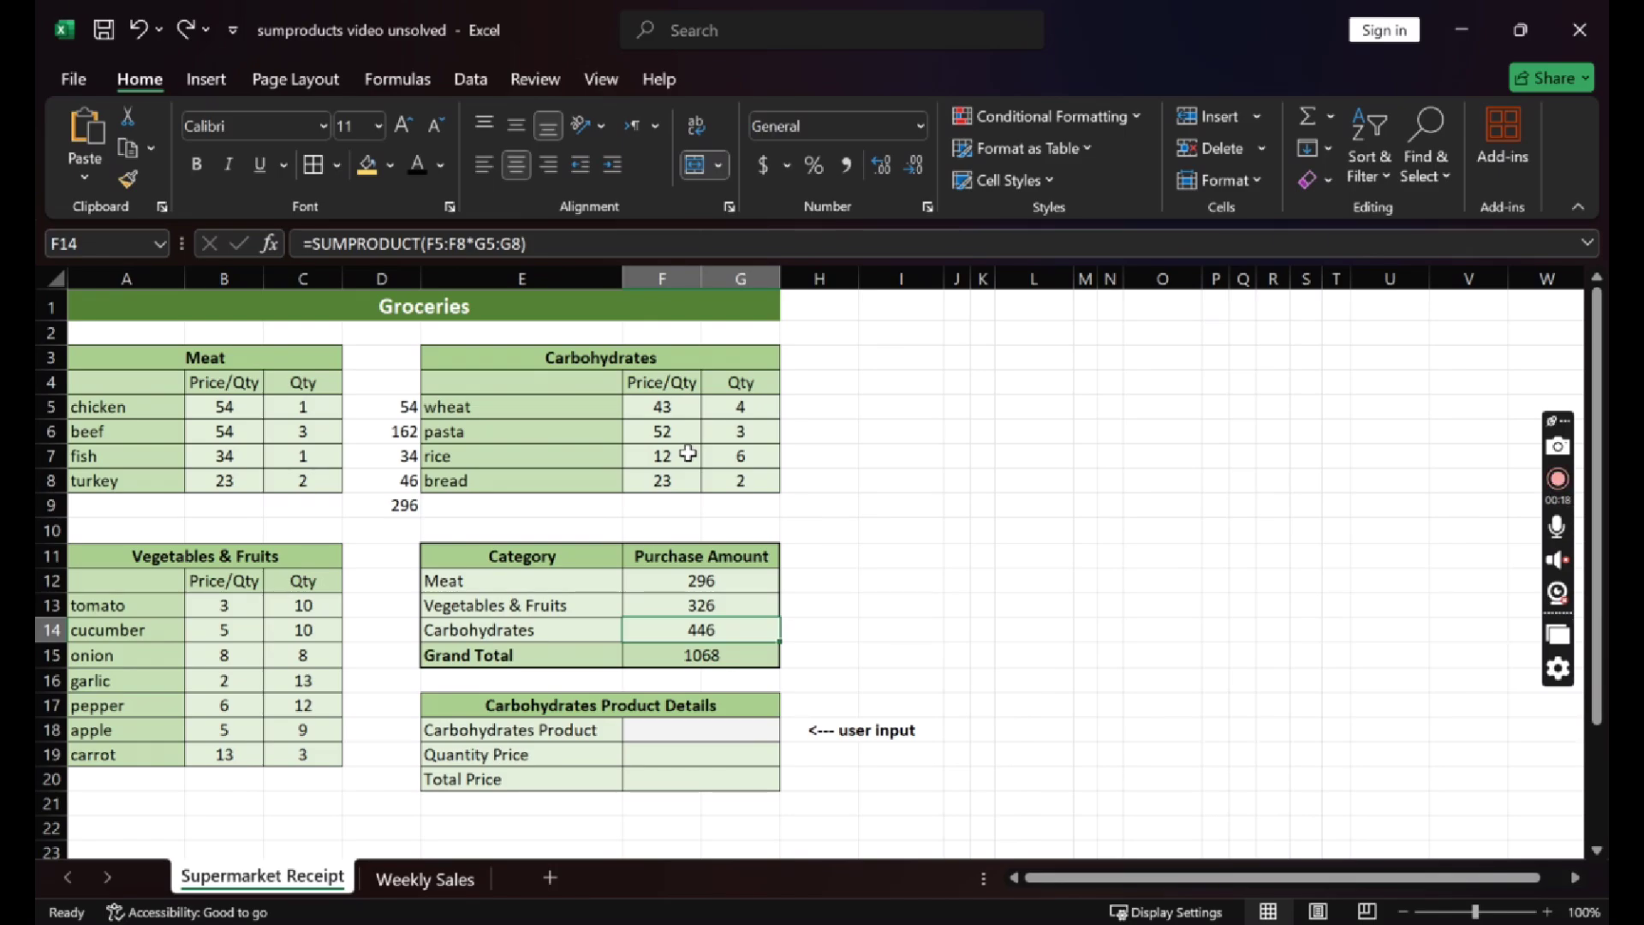
Enter wheat as the Carbohydrates Product in F18 and review the Carbohydrates formula in F14.
double_click(698, 732)
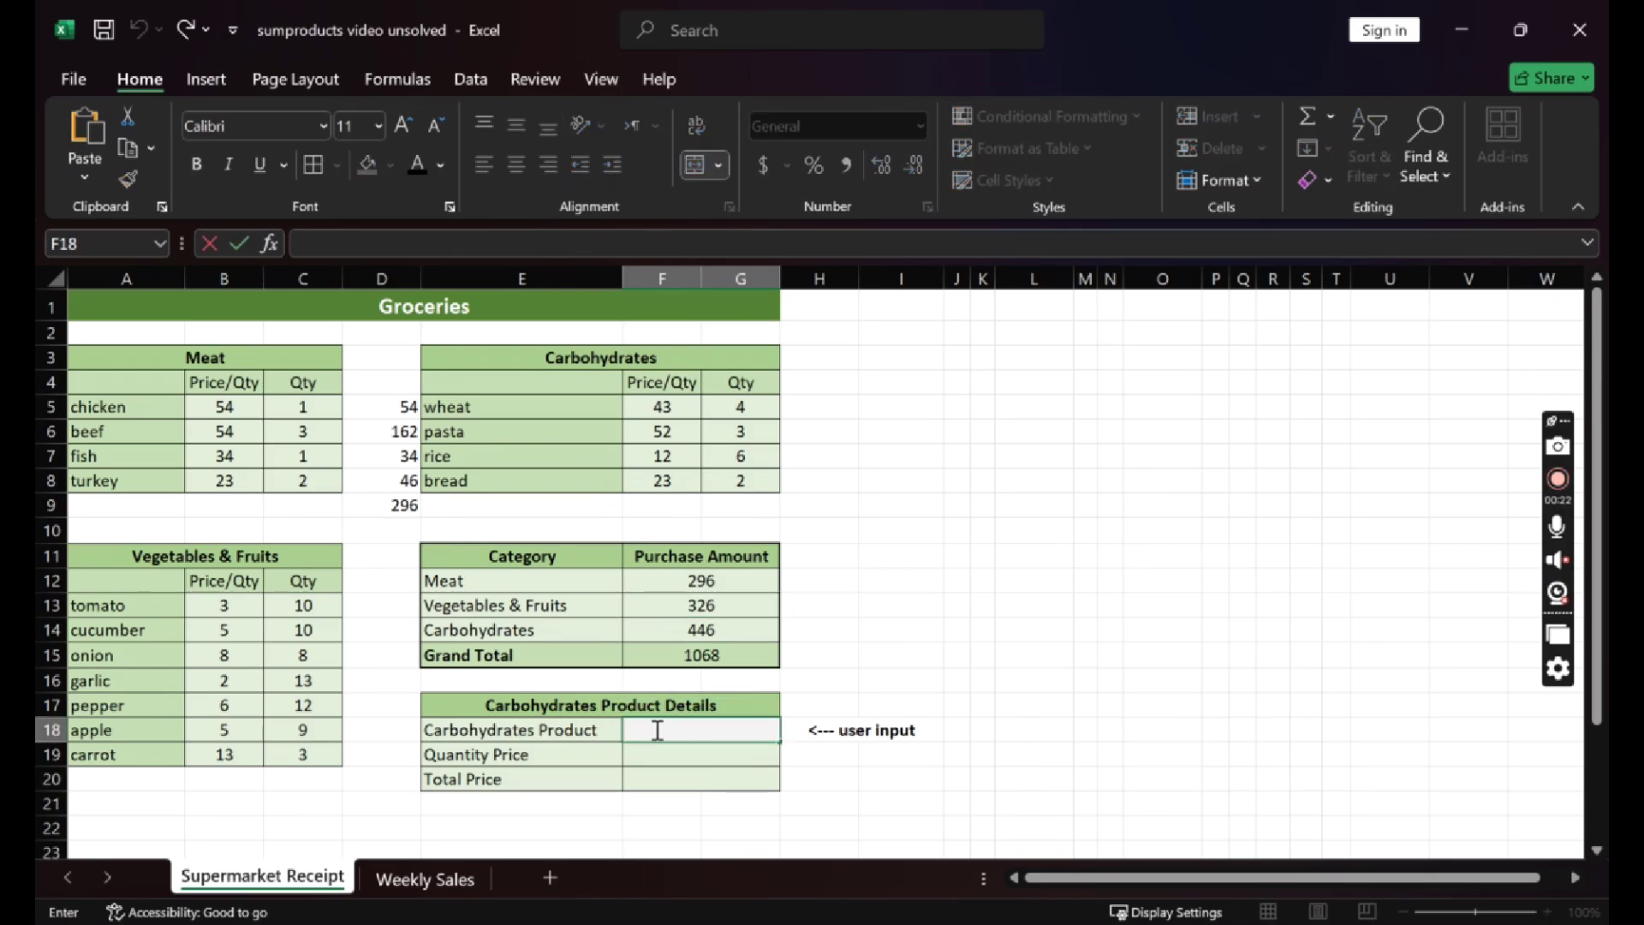
type("wheat")
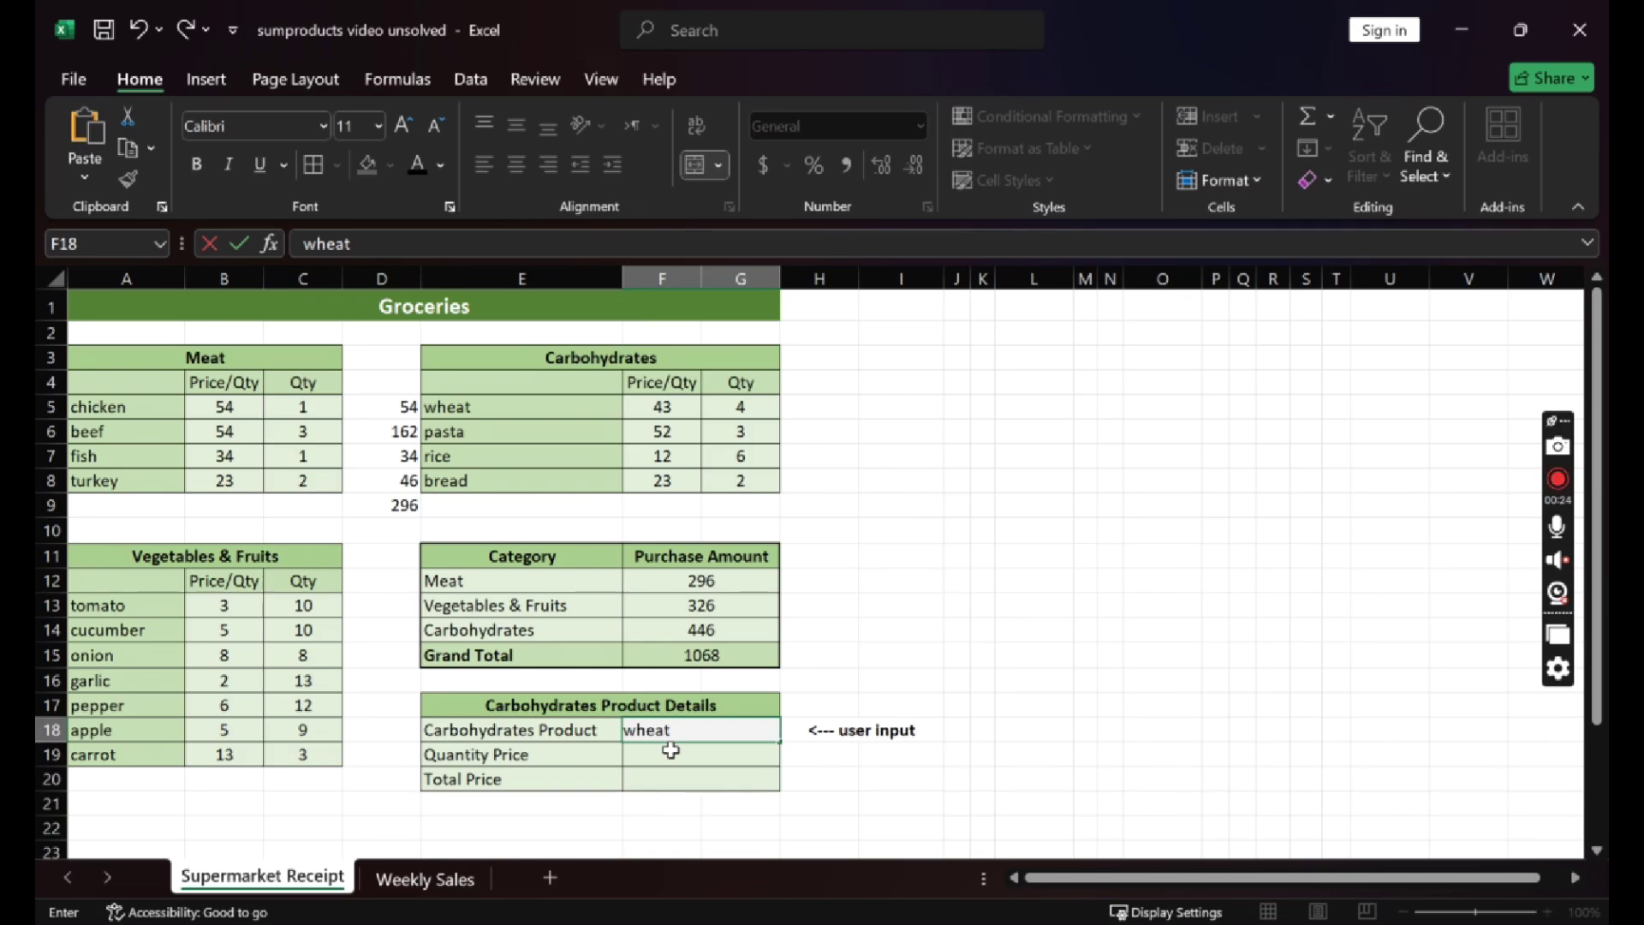
key("Return")
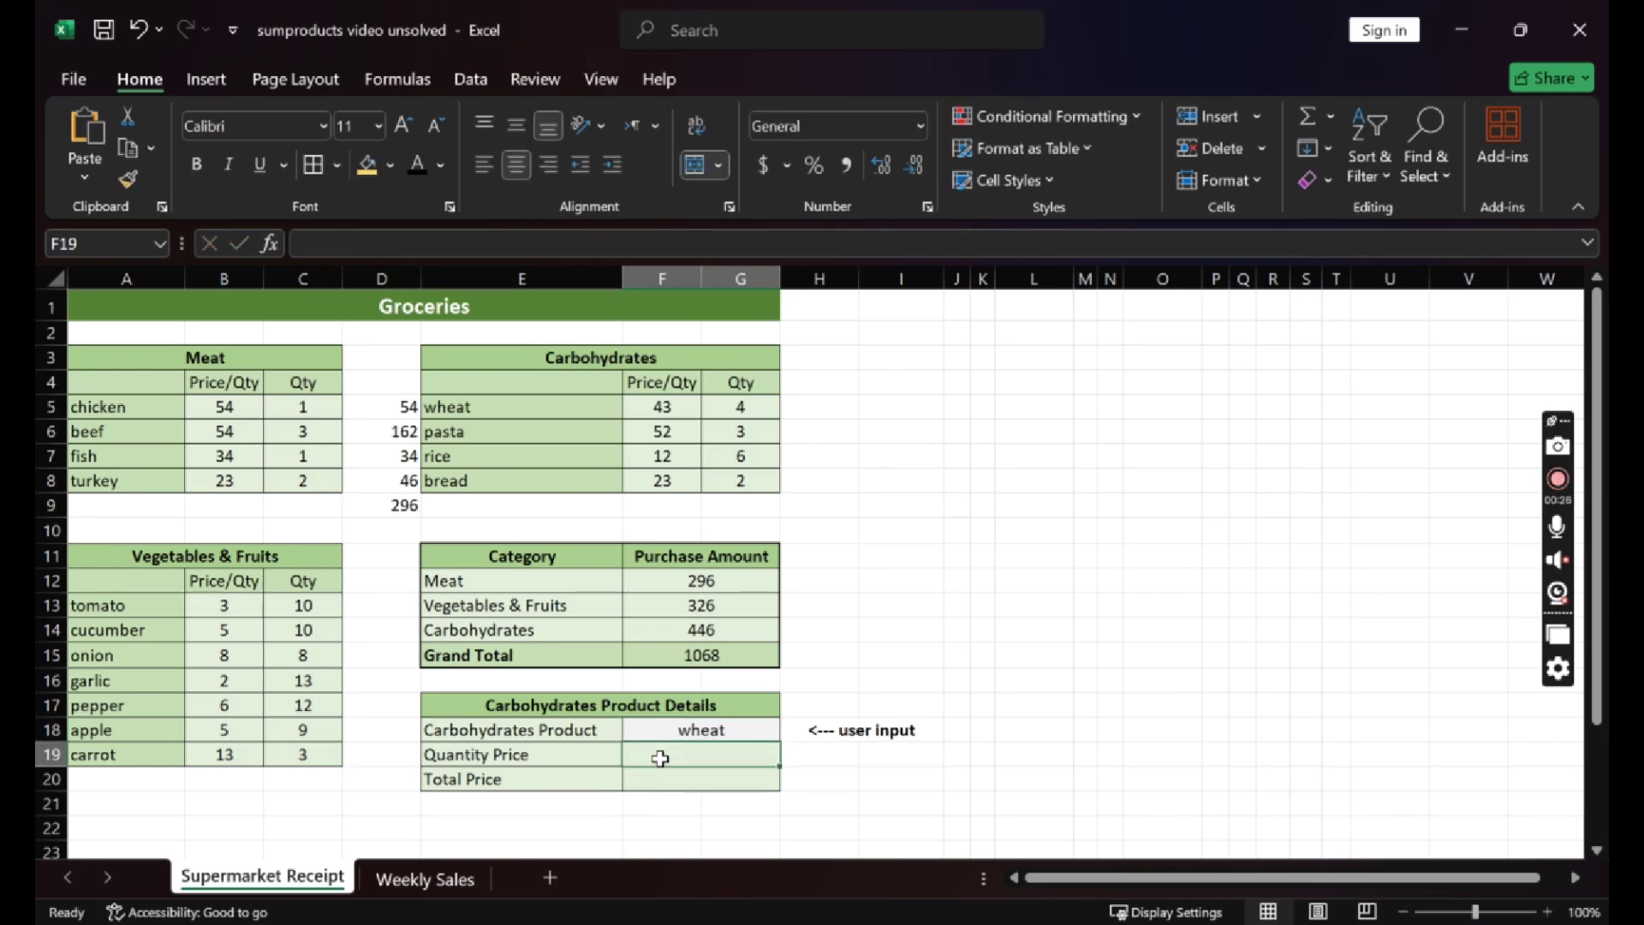
left_click(678, 780)
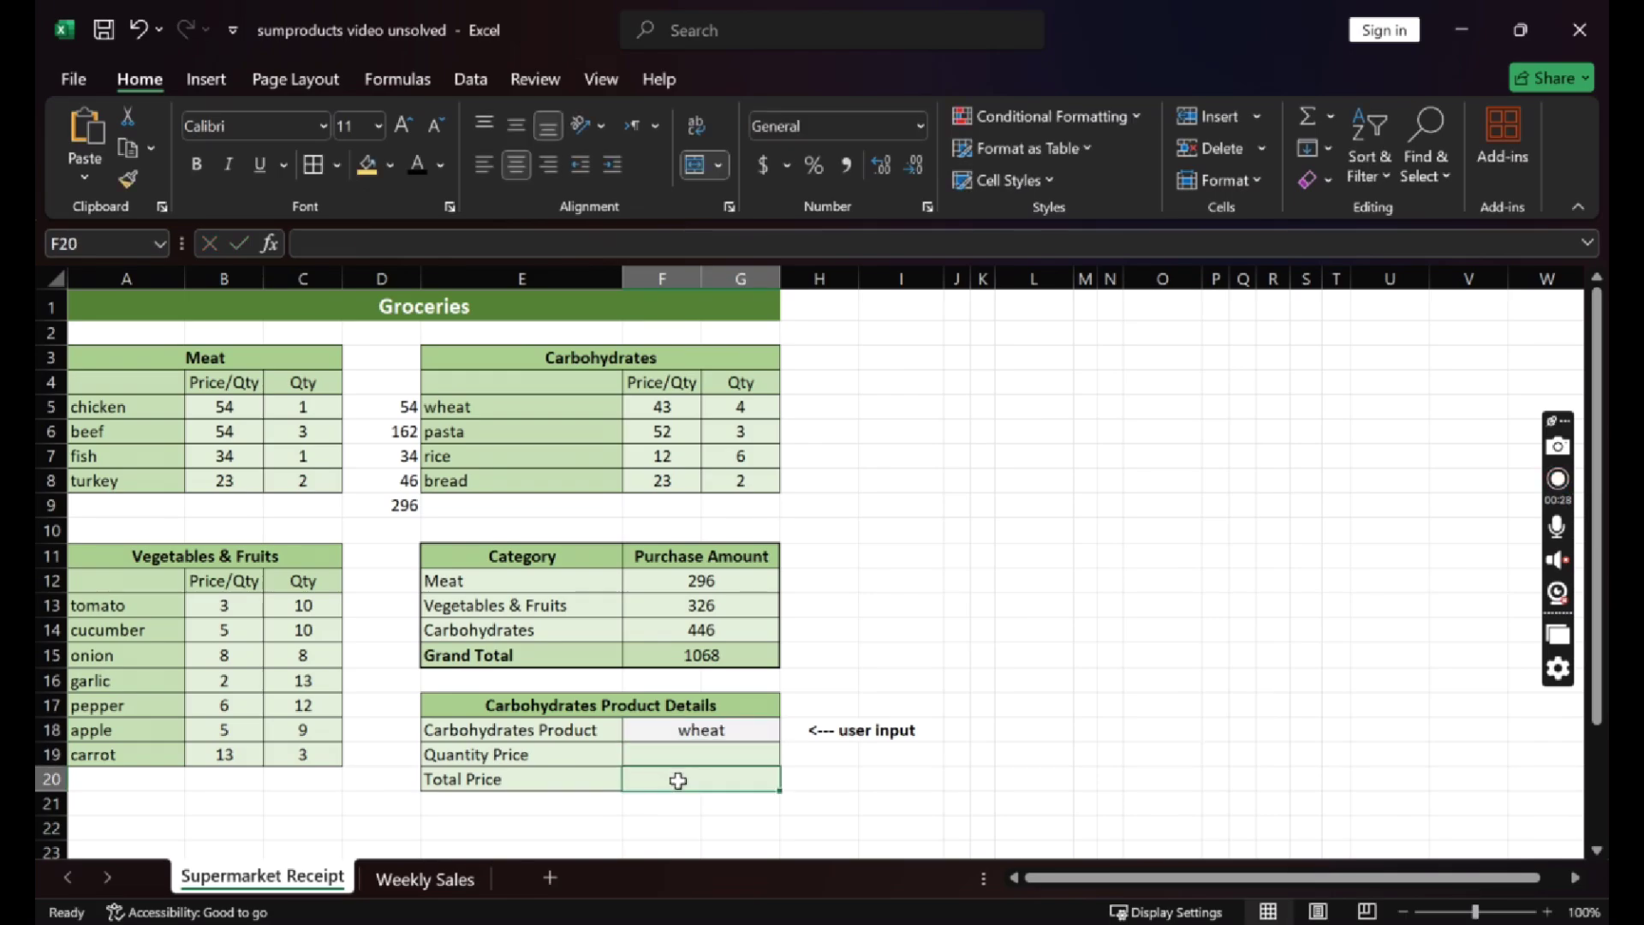
left_click(714, 632)
left_click_drag(602, 629, 648, 629)
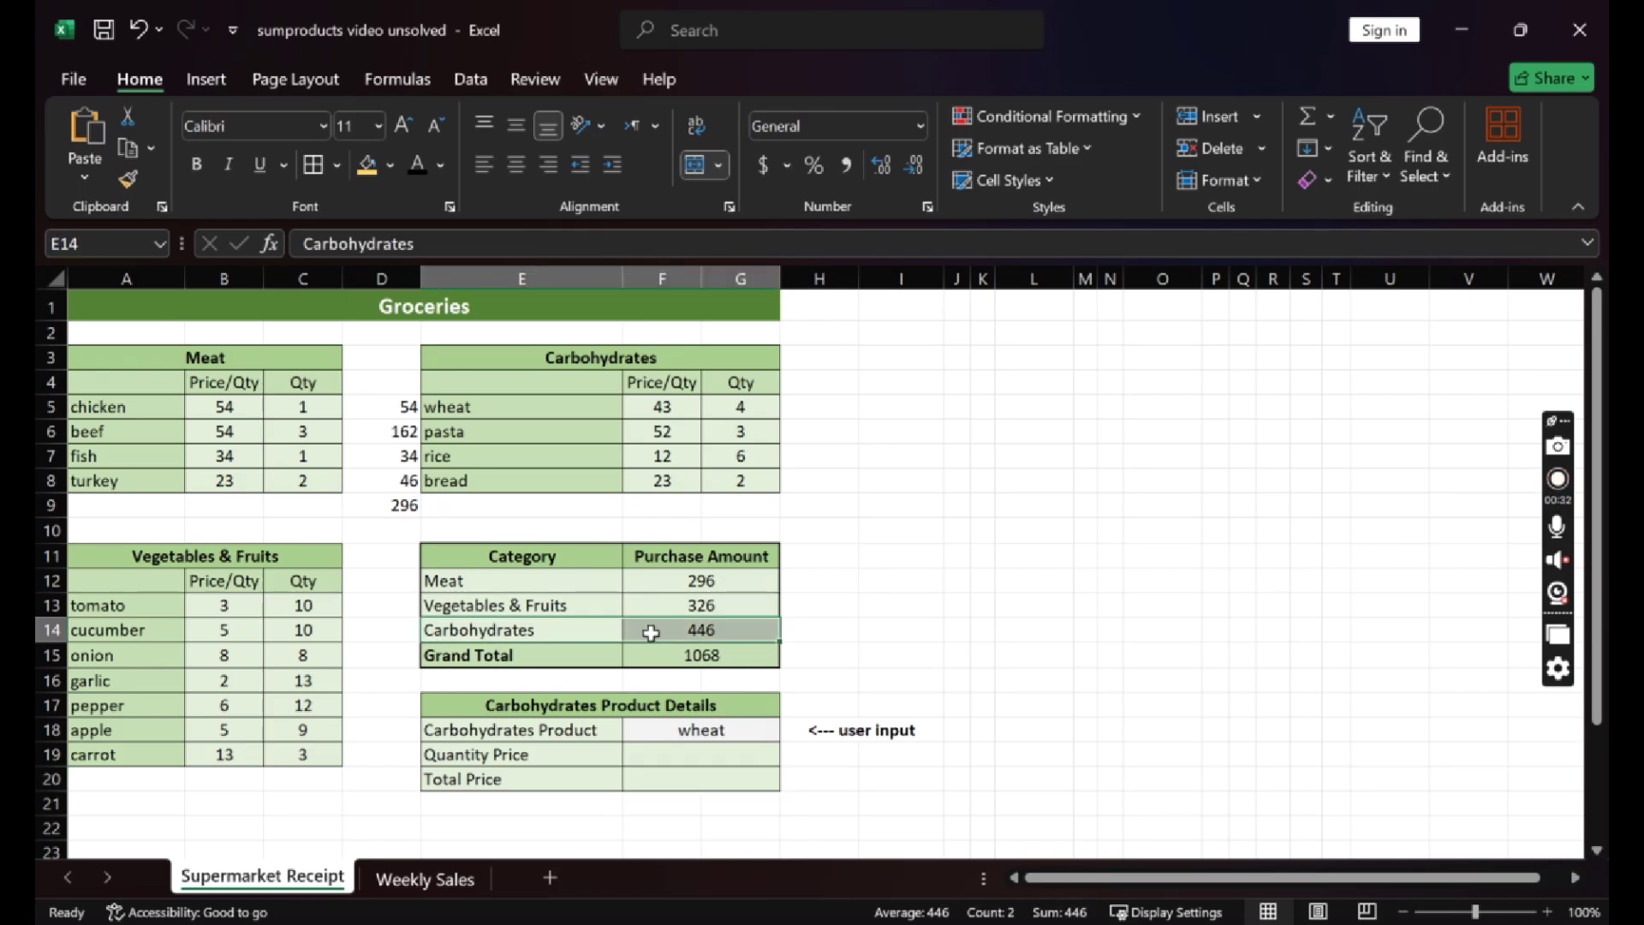
left_click(667, 759)
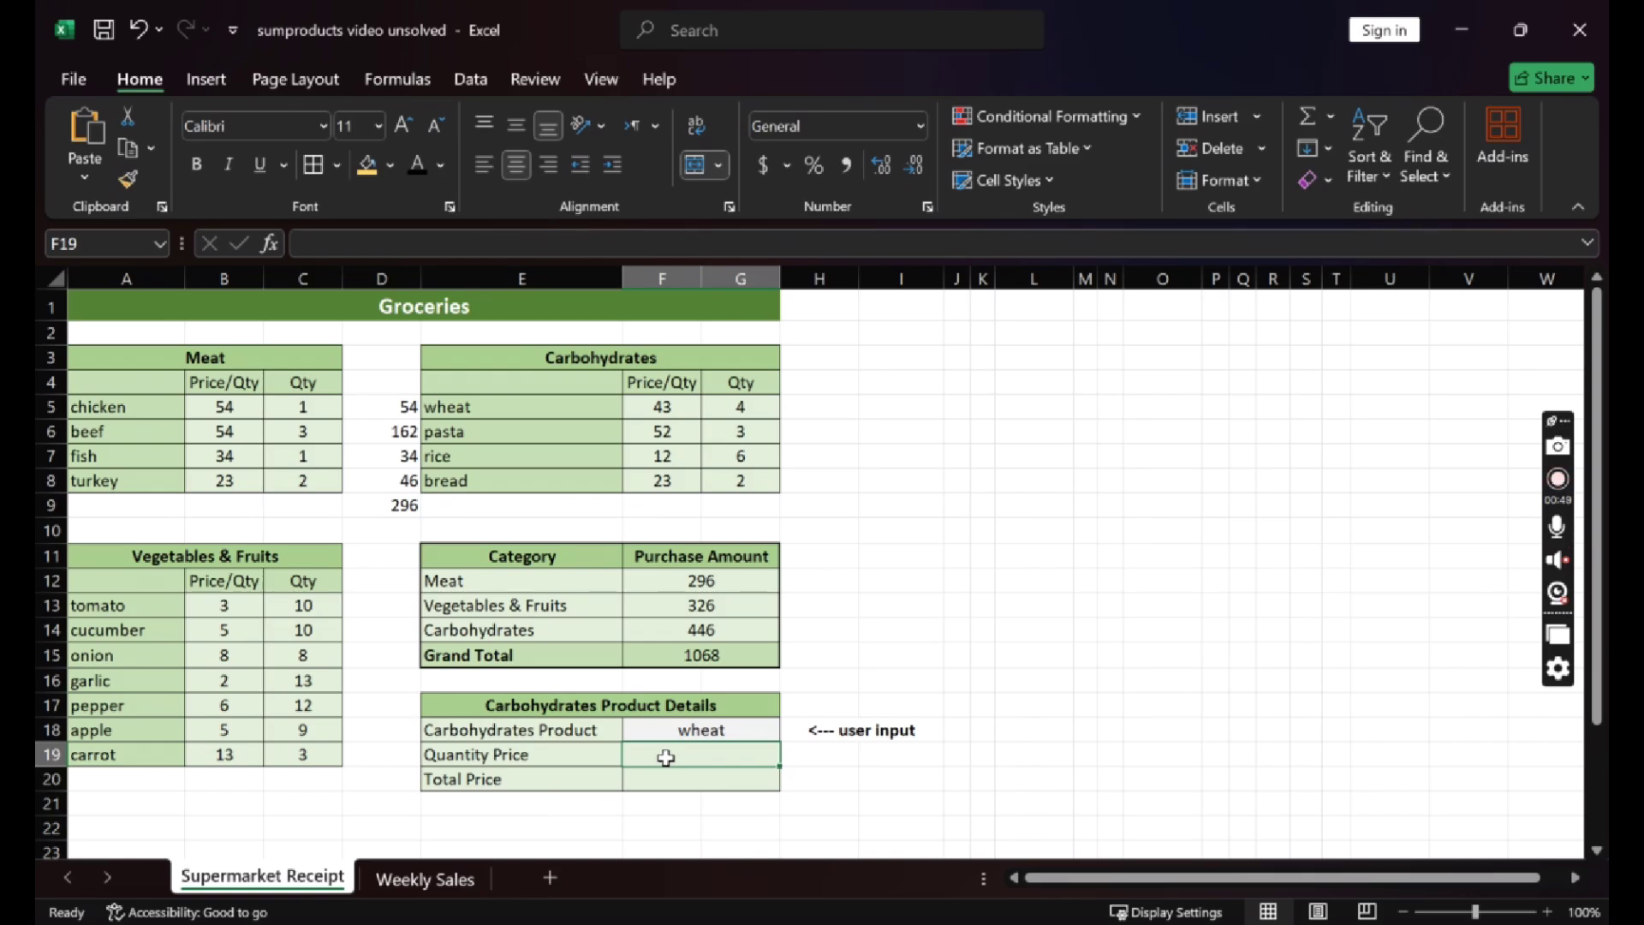
Enter =SUMPRODUCT(F5:F8*(E5:E8=F18)) in Quantity Price F19, returning 43 for wheat.
type("=sumpr")
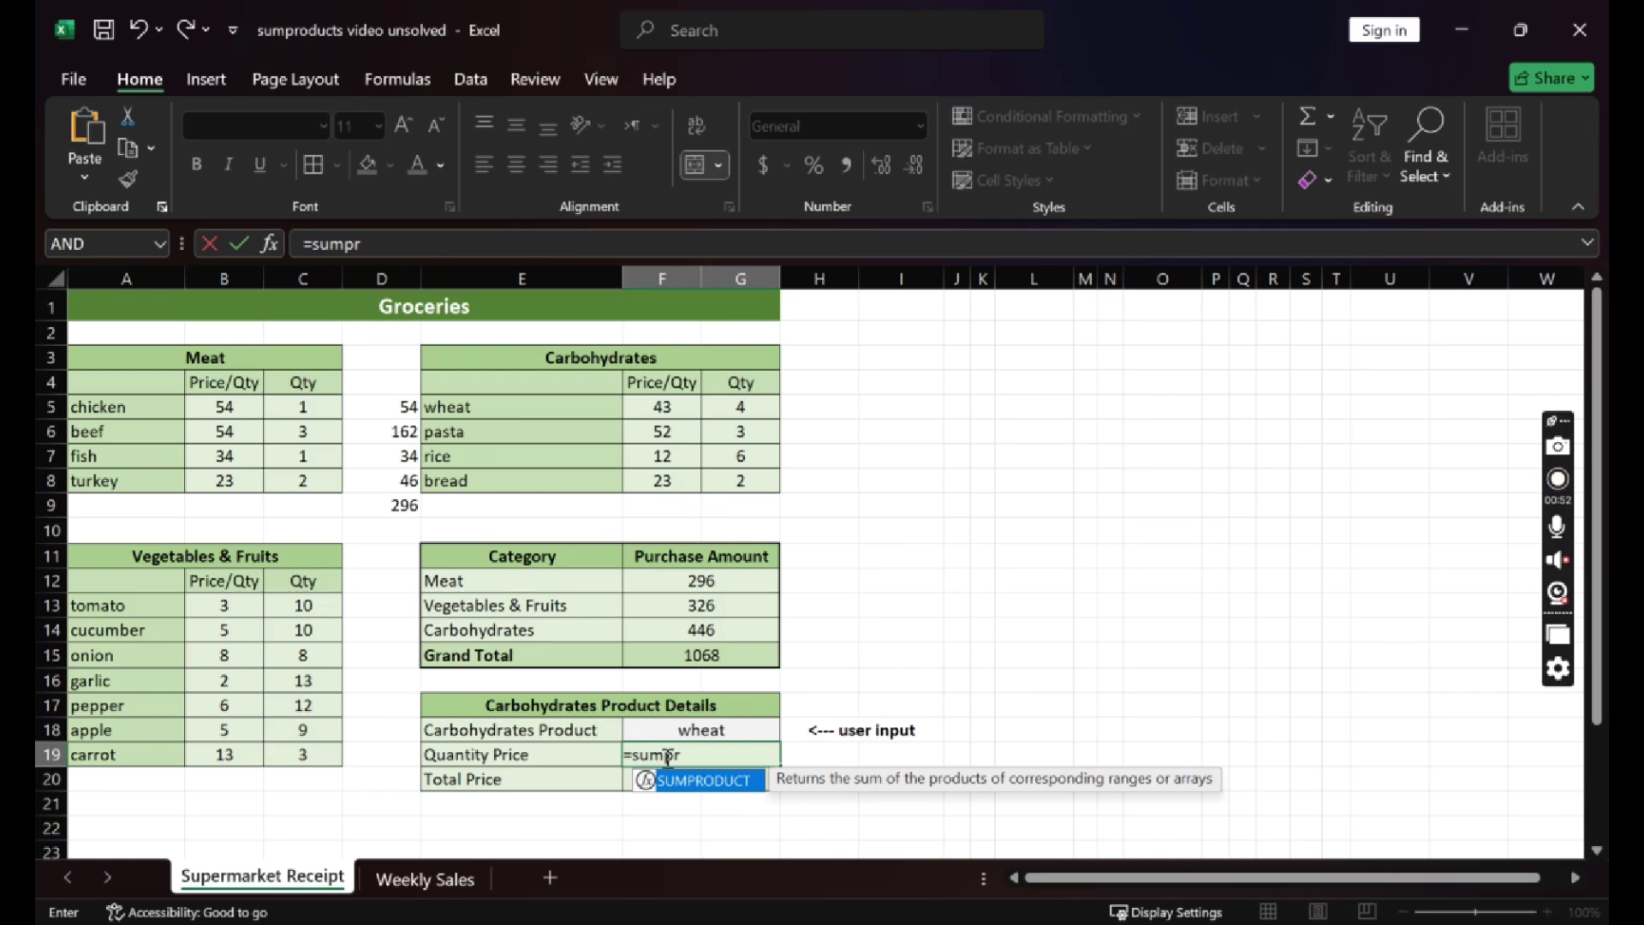
type("oduct(")
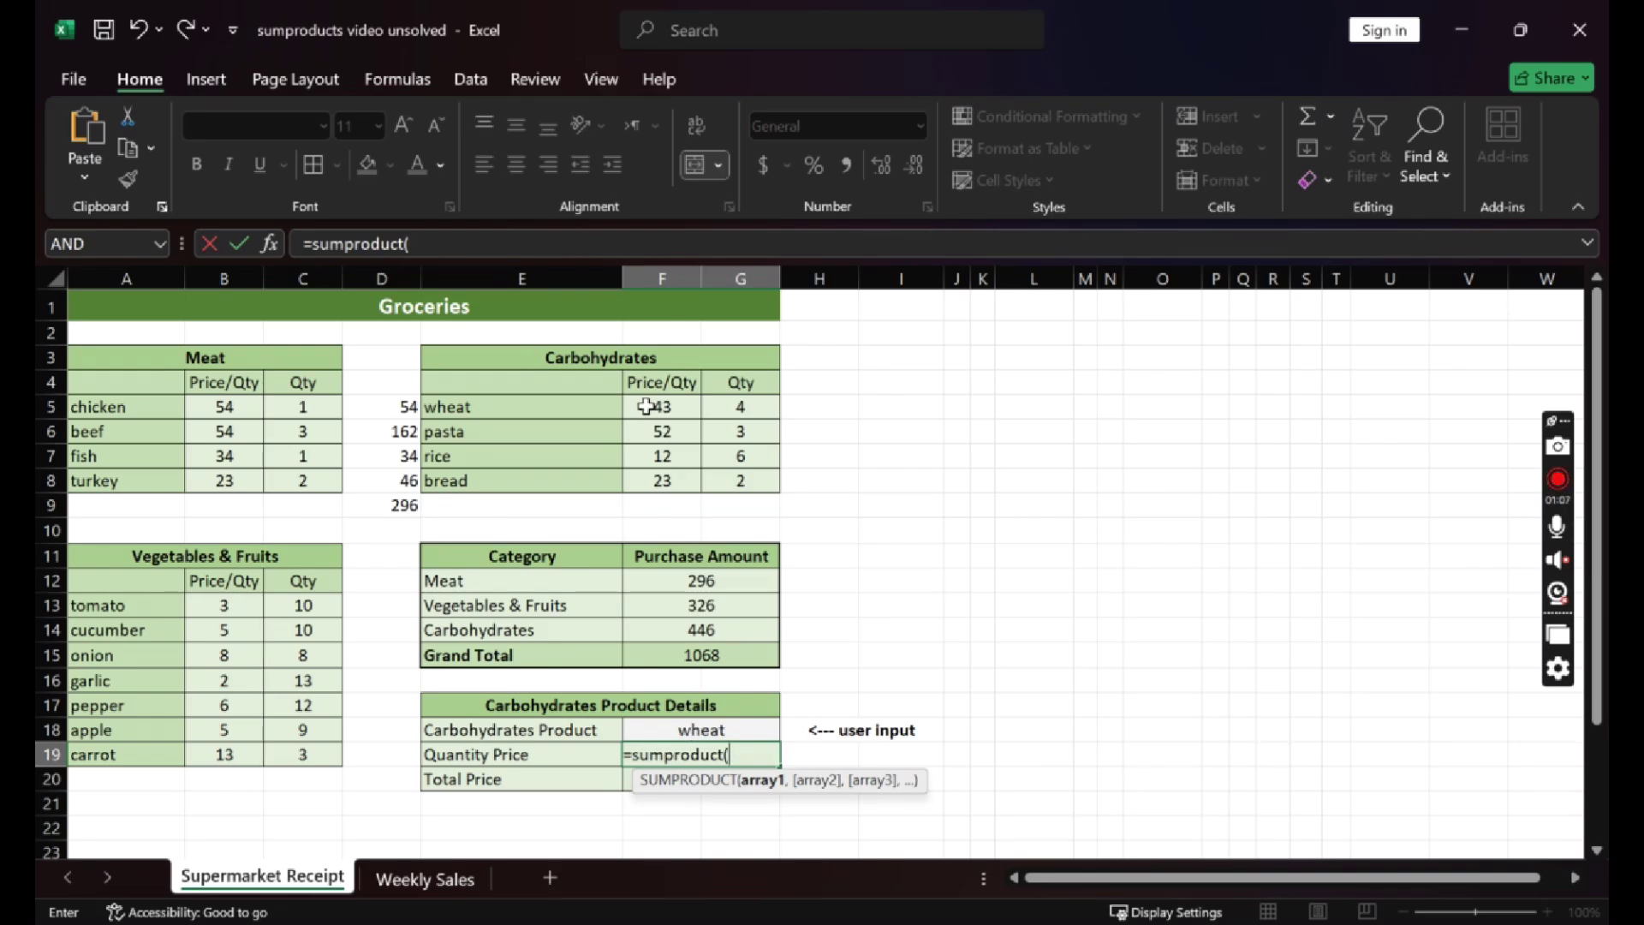
left_click_drag(647, 407, 657, 481)
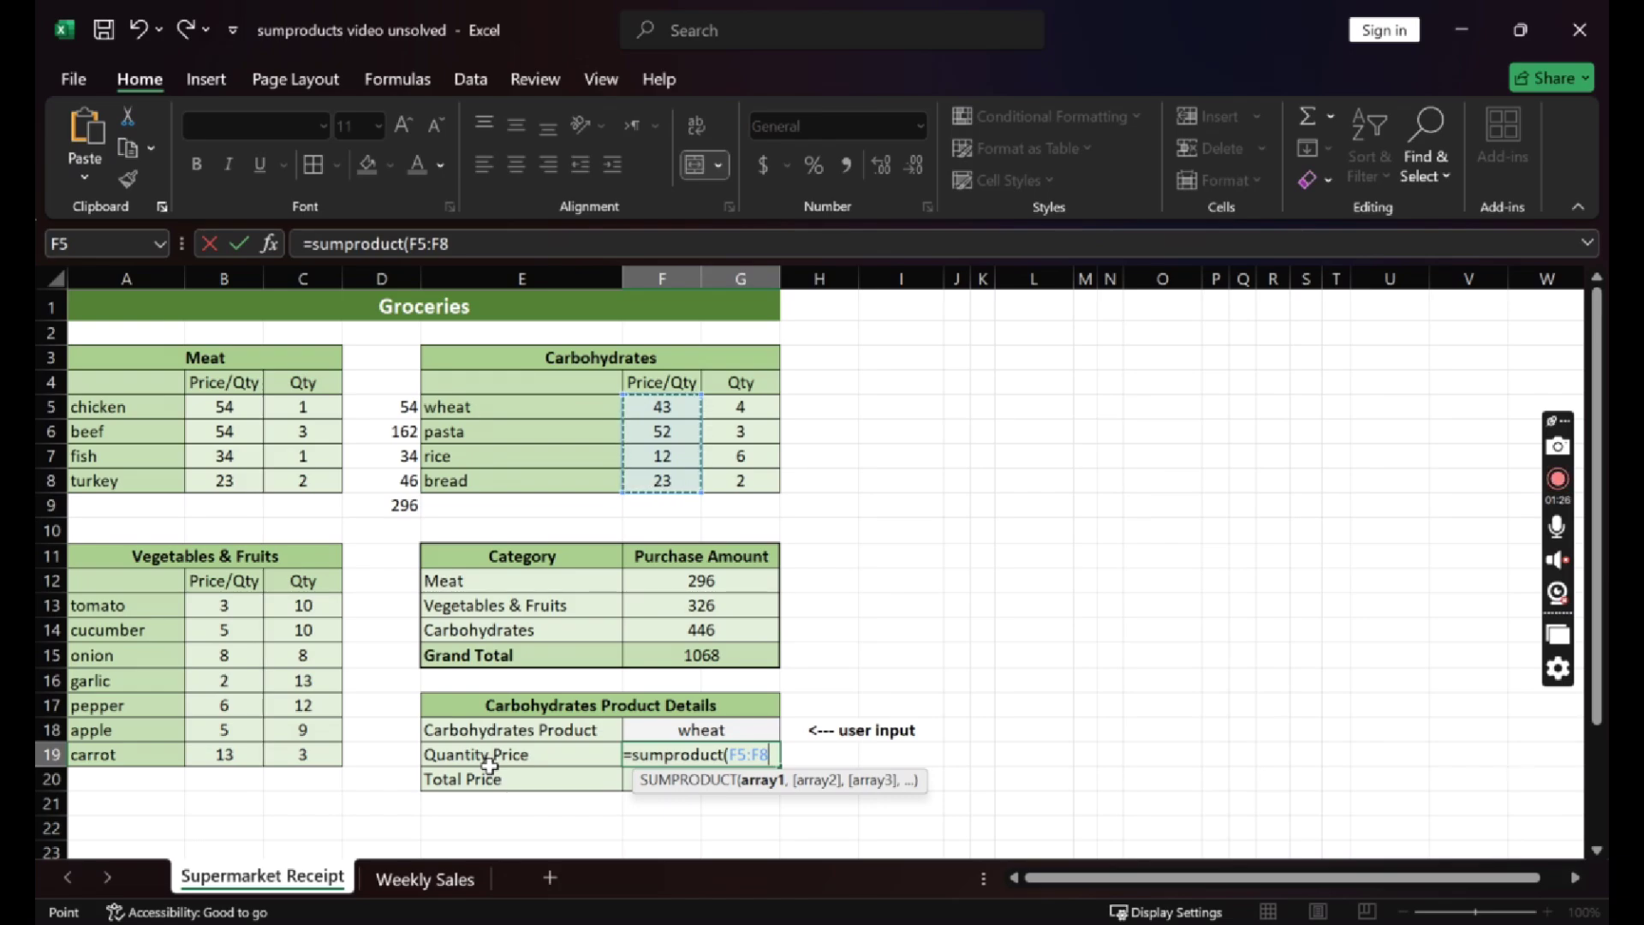
type("*(")
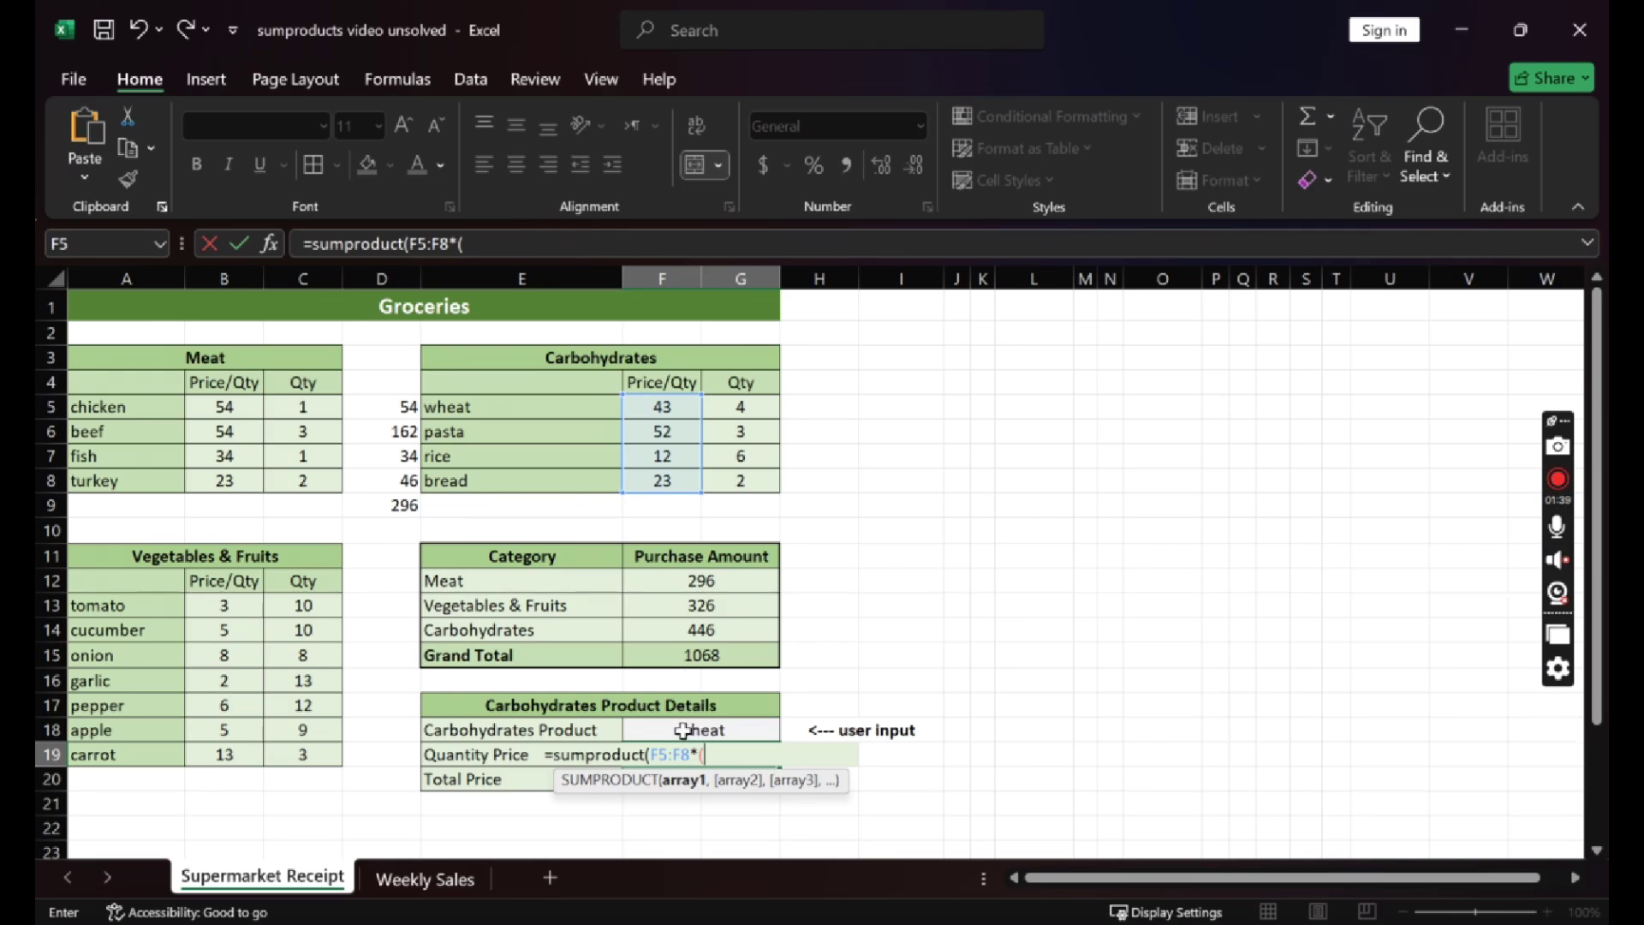
left_click_drag(506, 408, 506, 477)
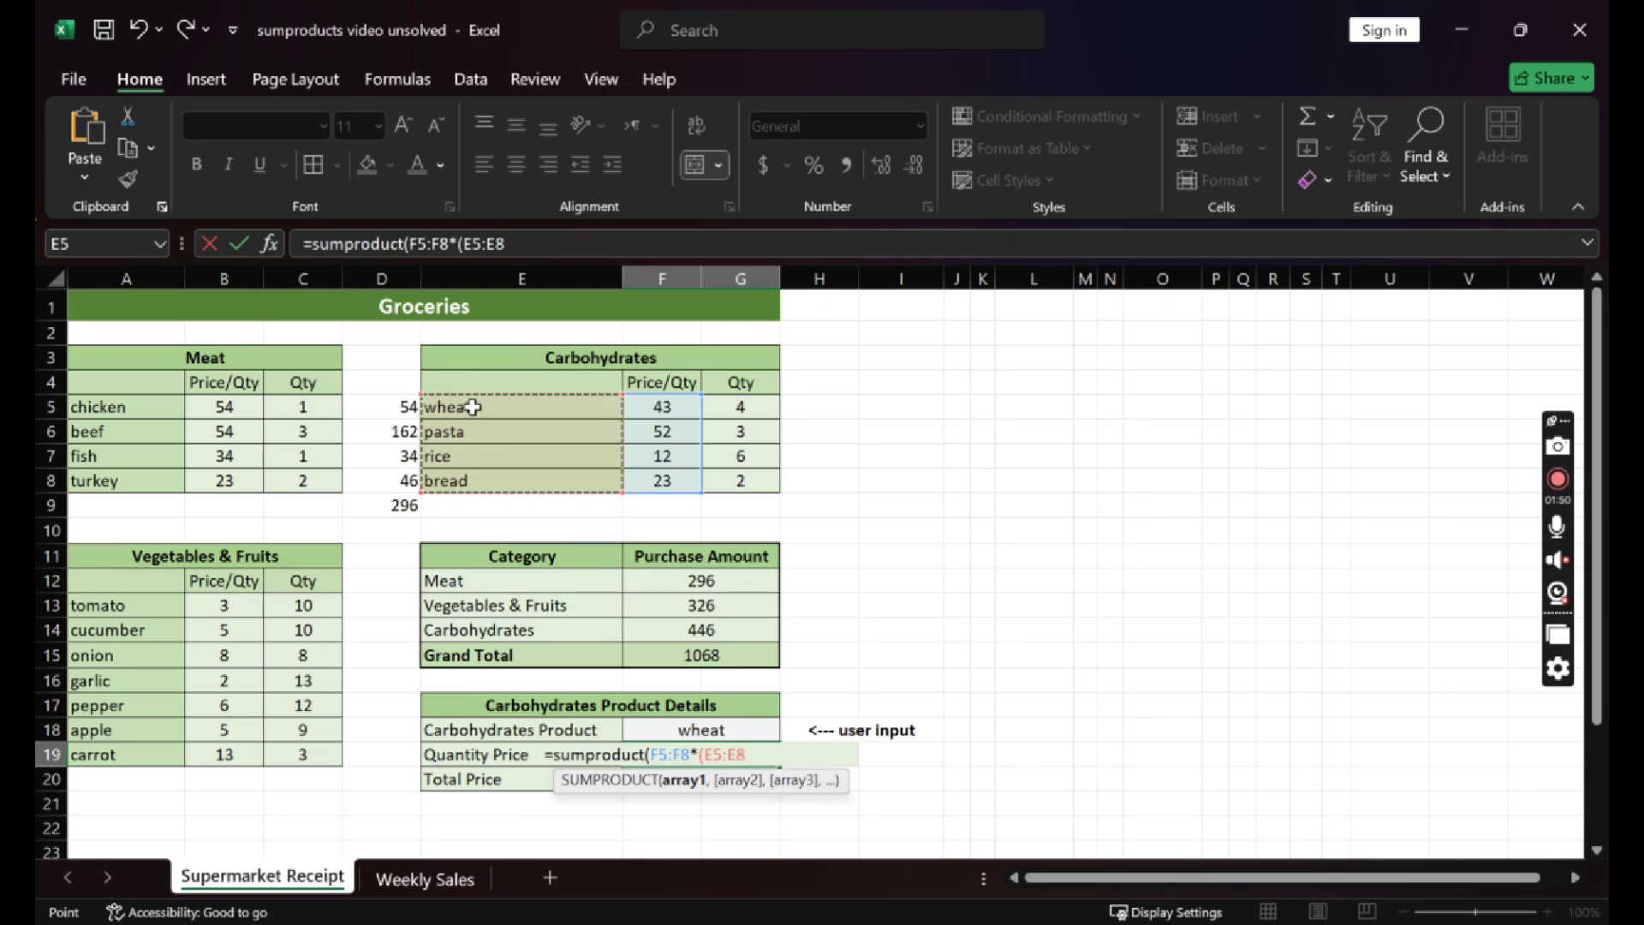
left_click(695, 729)
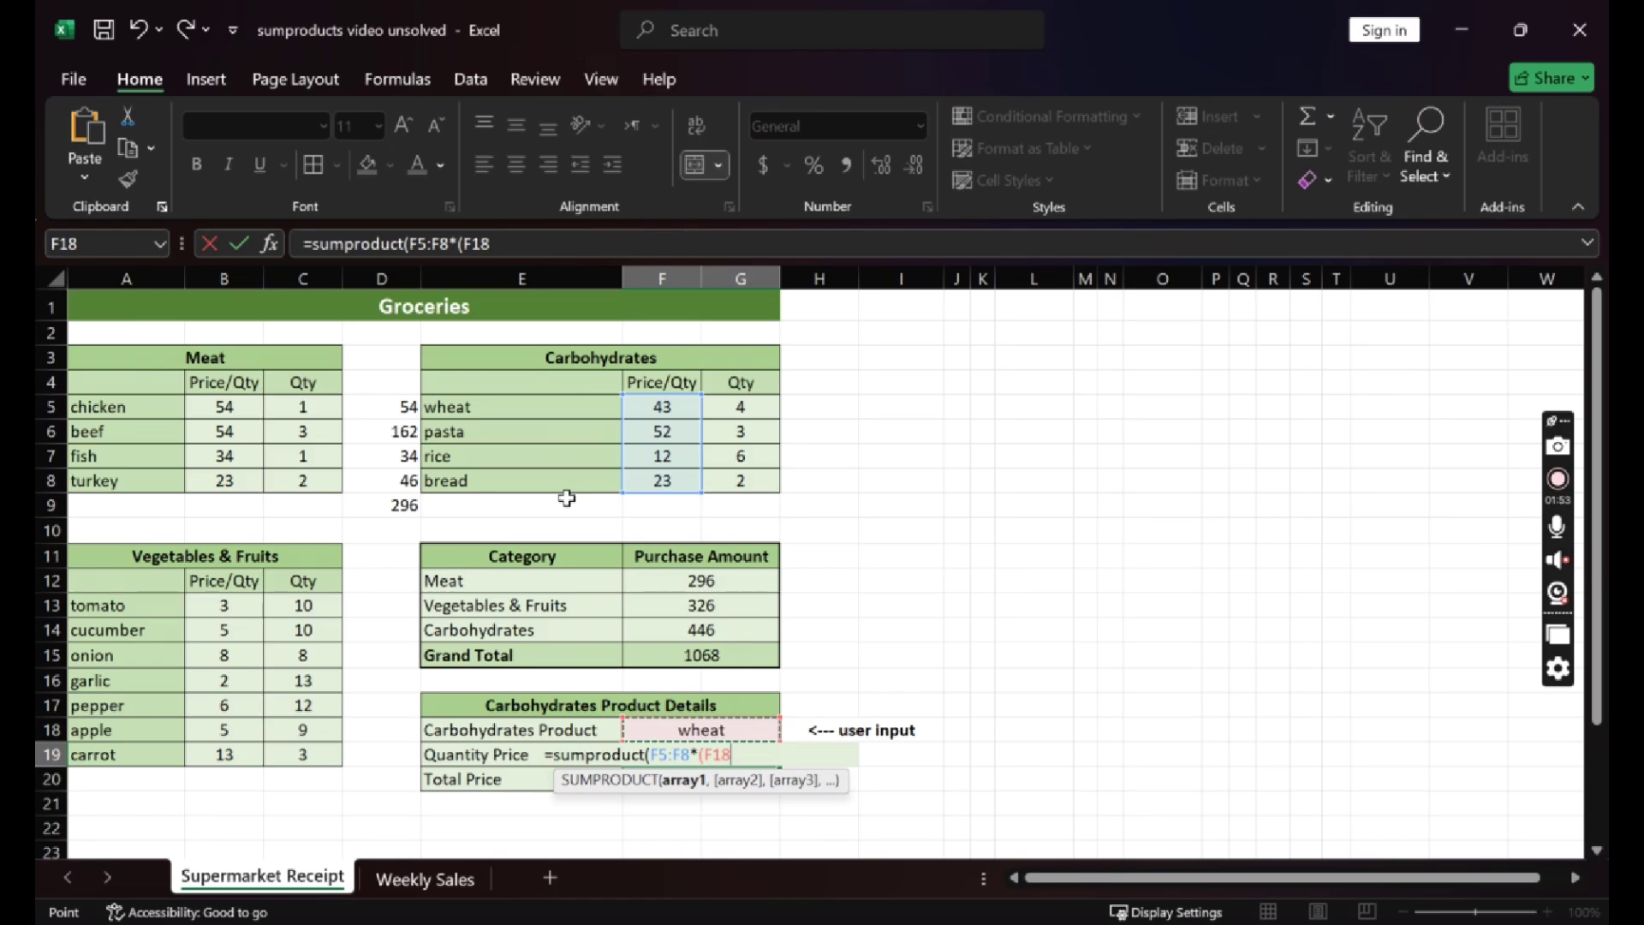
left_click_drag(507, 404, 508, 482)
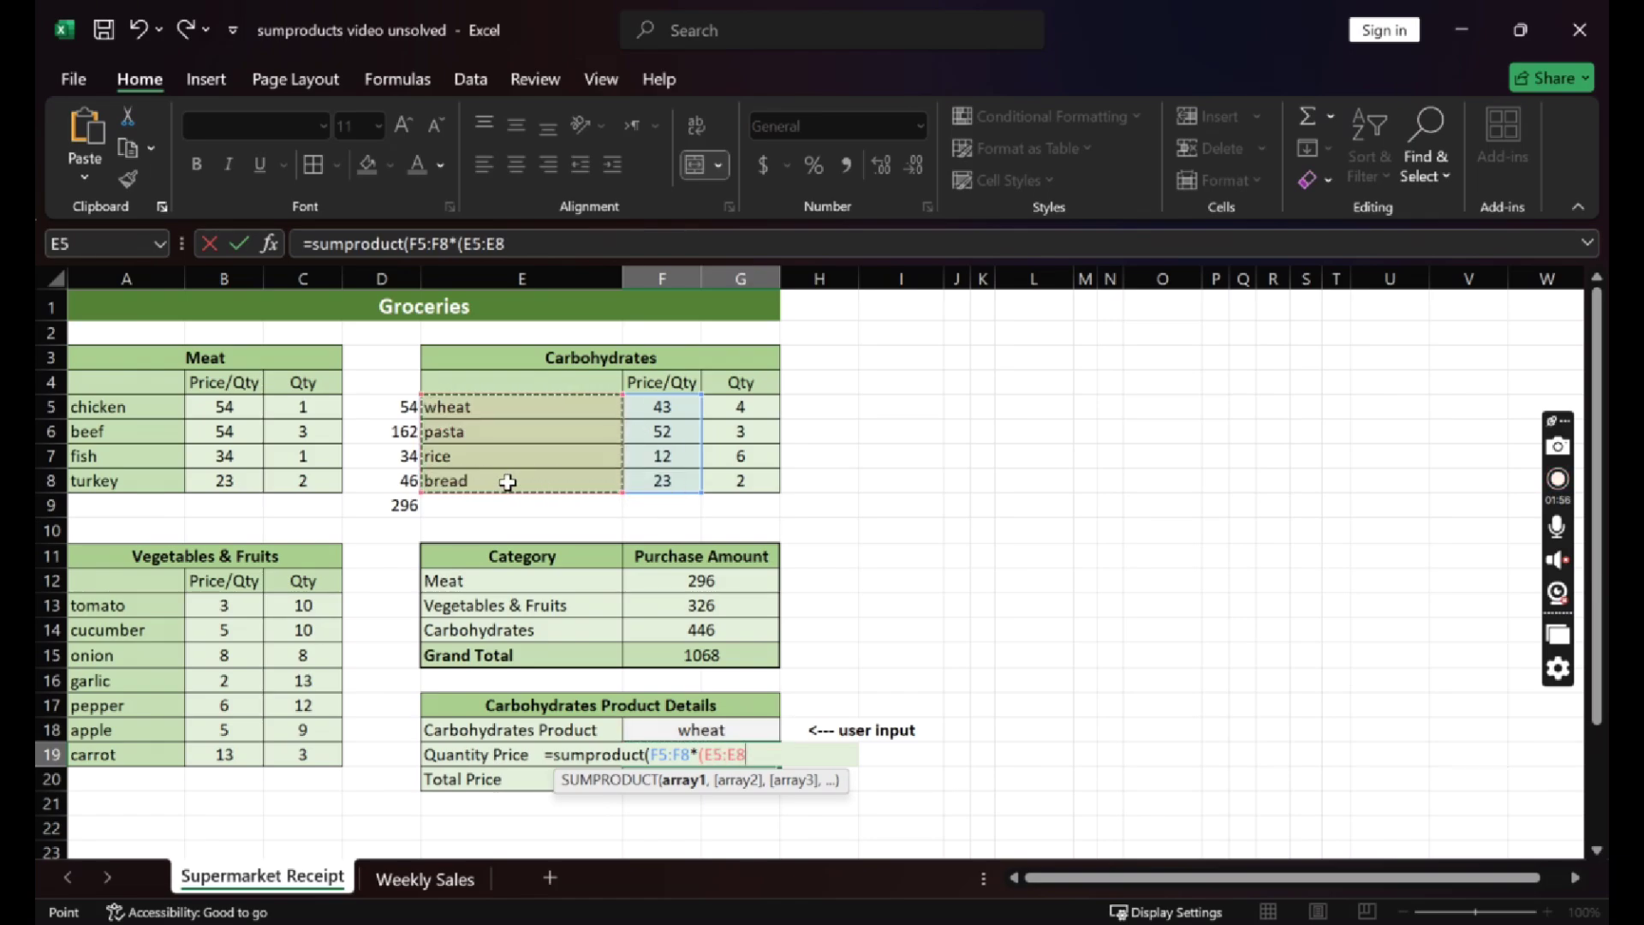
type("=")
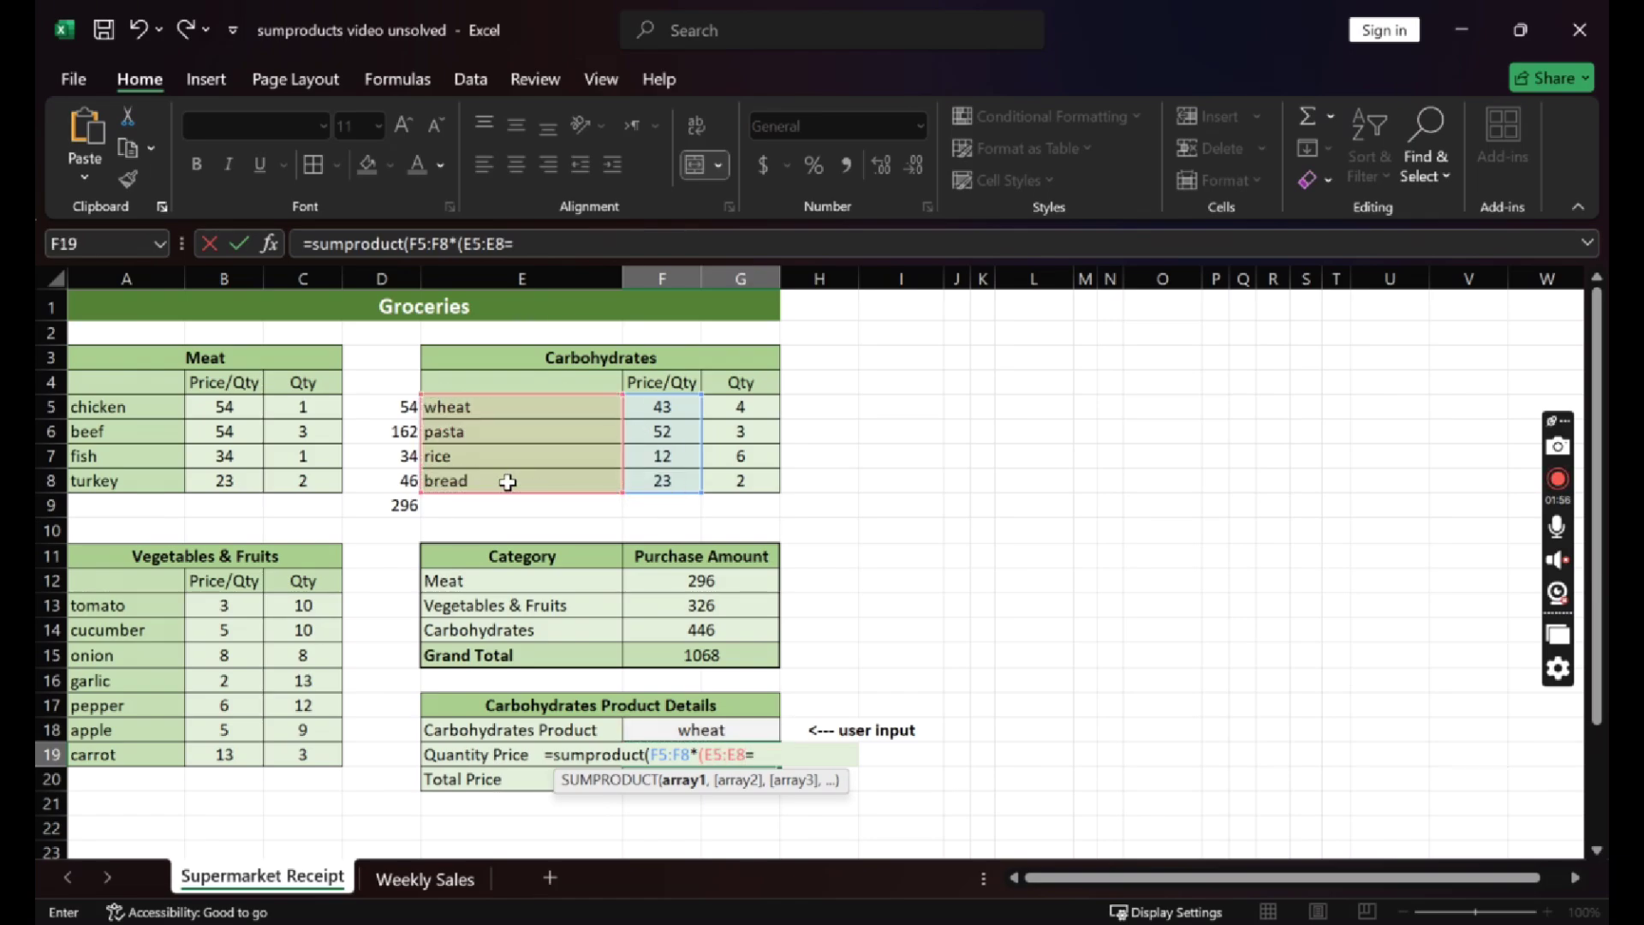
left_click(695, 730)
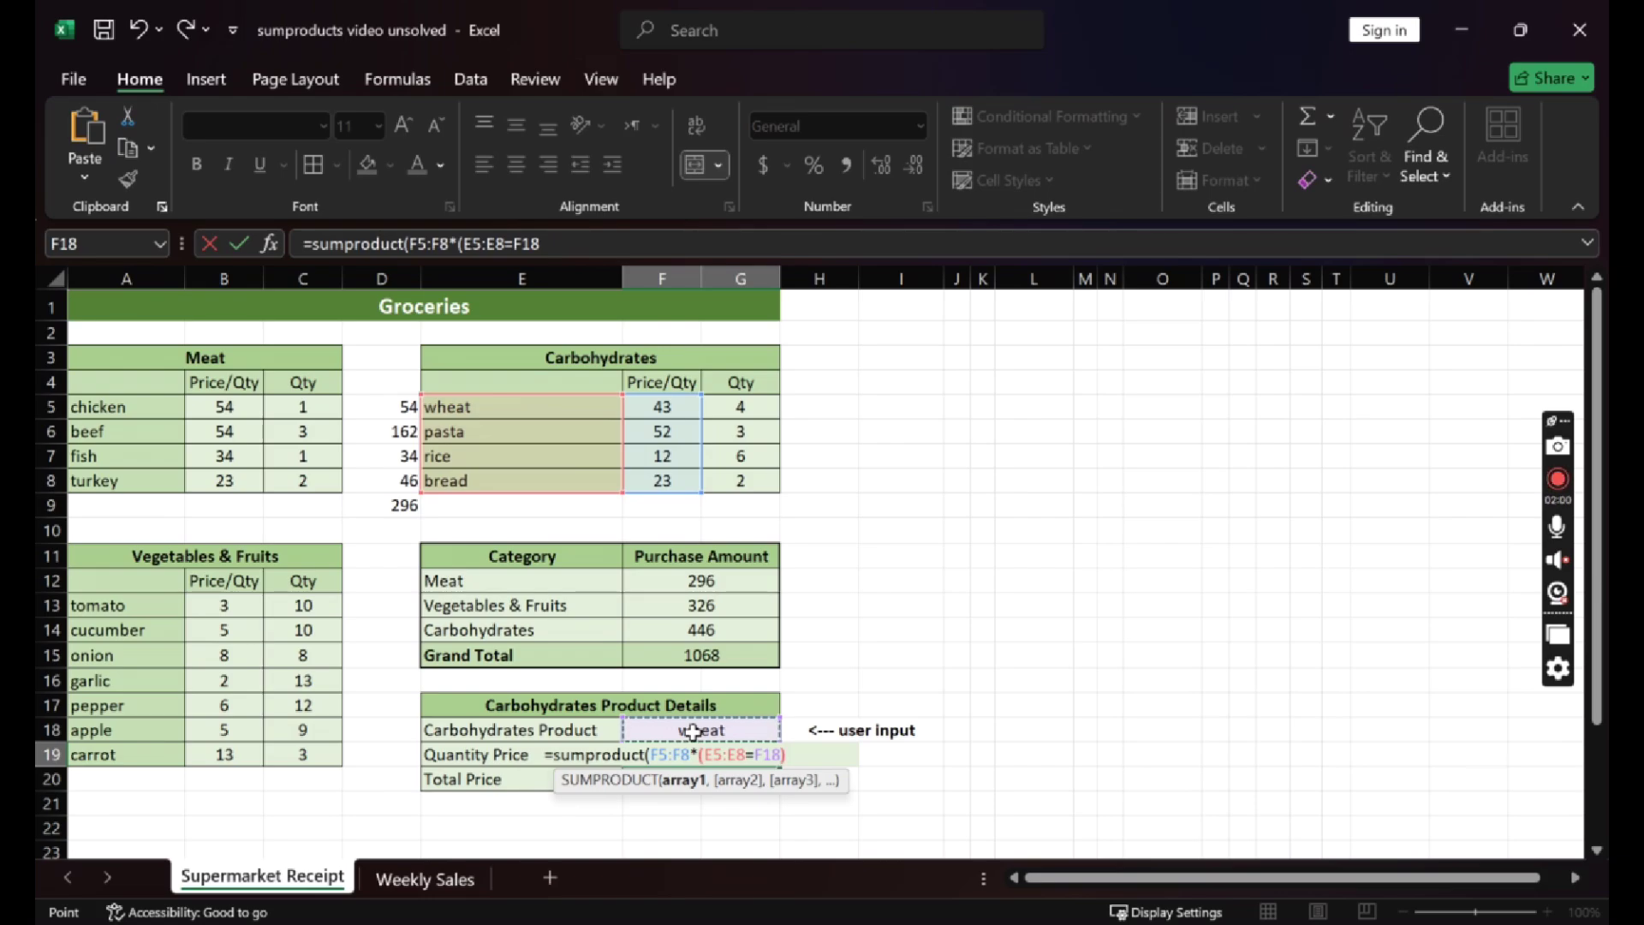
type("))")
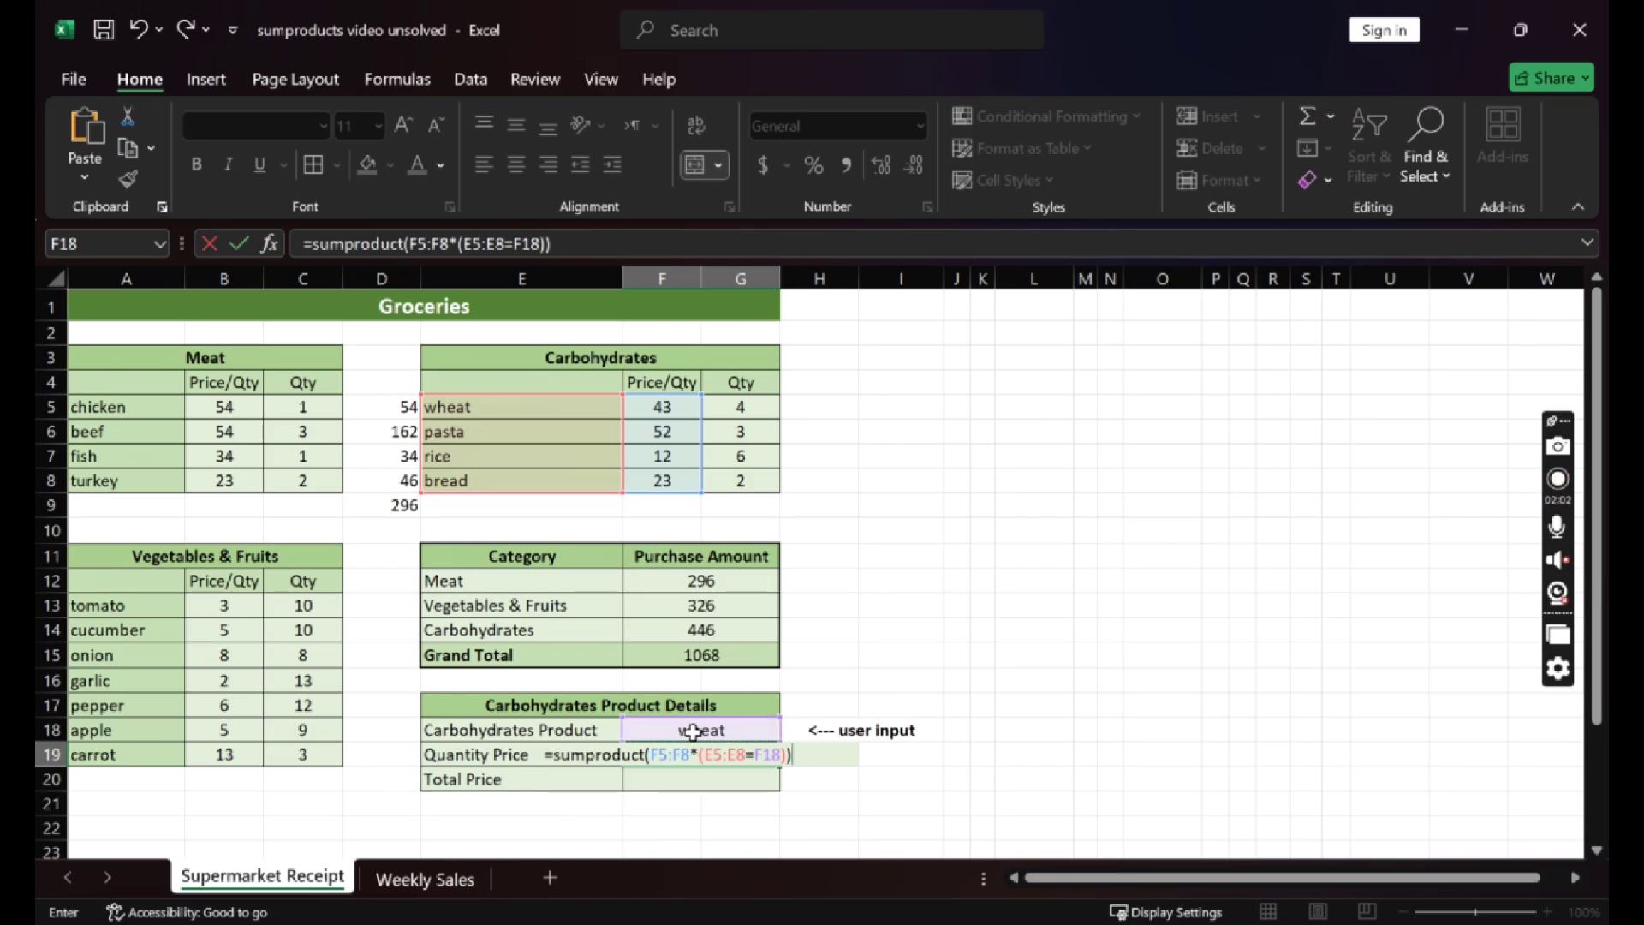
key("Return")
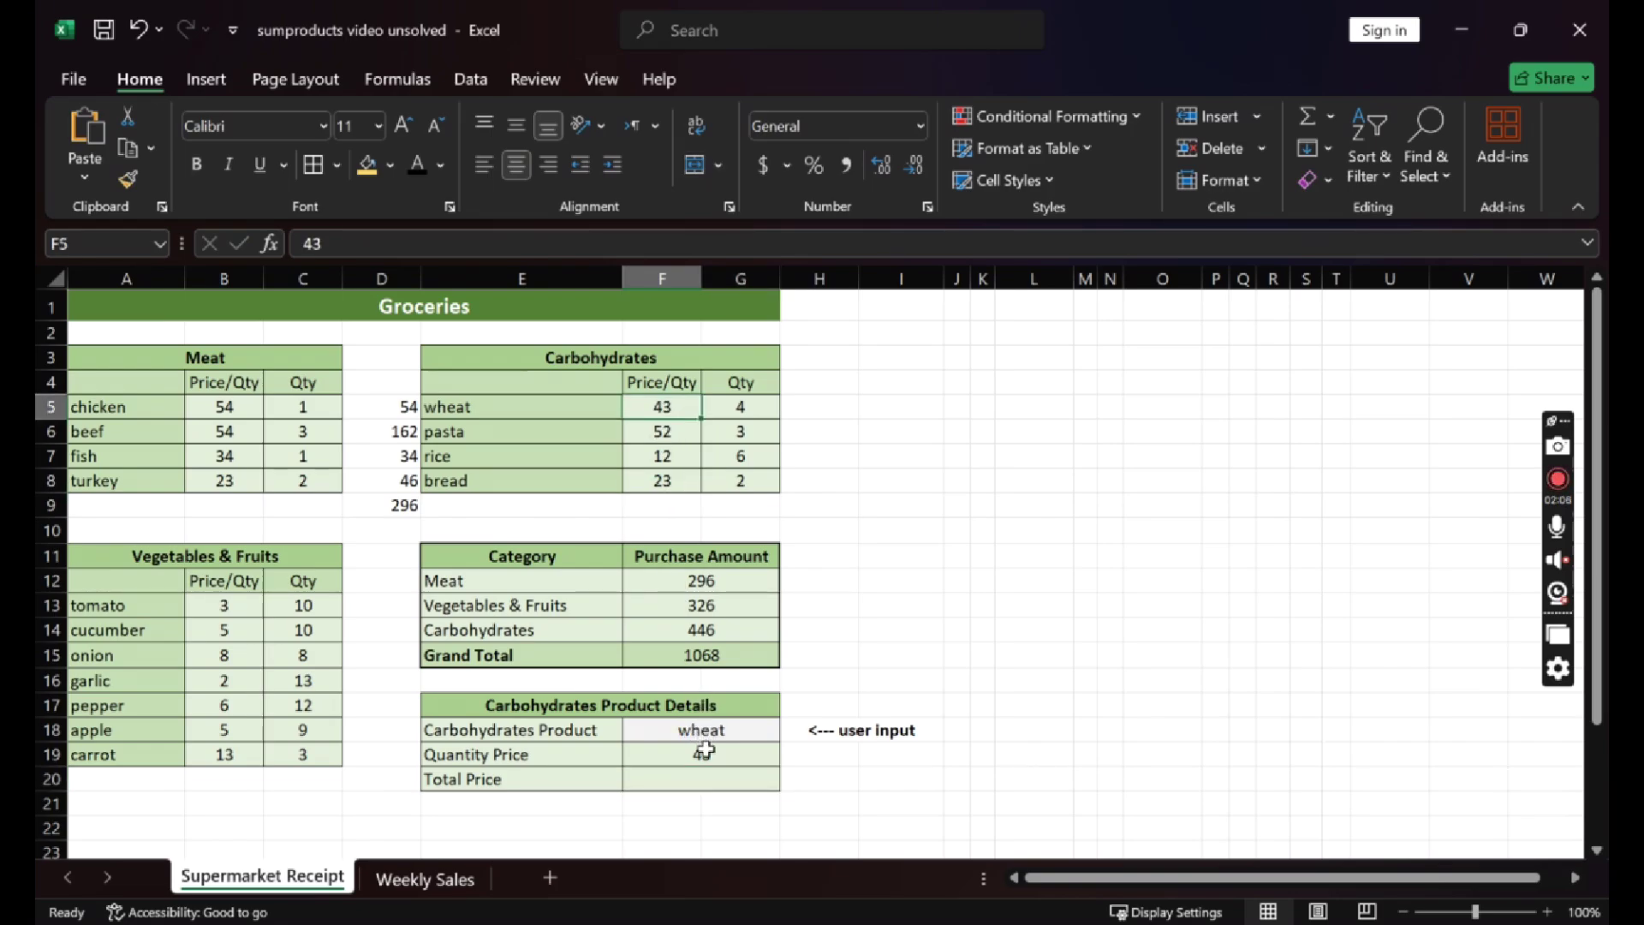
Replace wheat with pasta in F18 so Quantity Price shows 52.
left_click(702, 755)
left_click(693, 732)
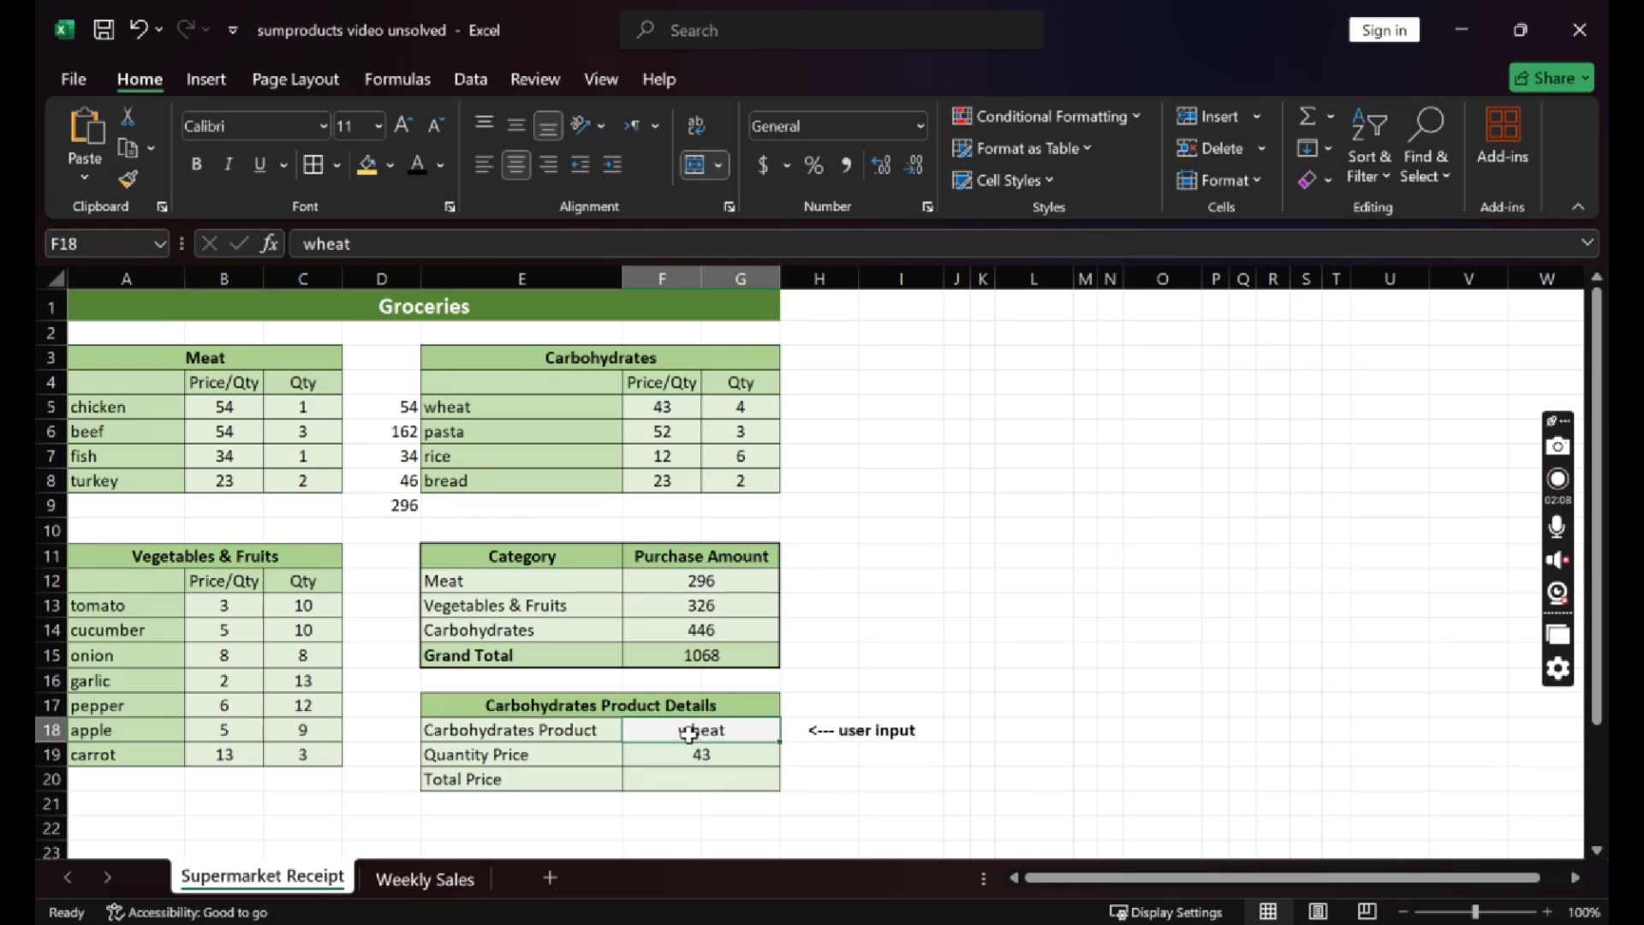
double_click(692, 730)
double_click(692, 731)
type("pasta")
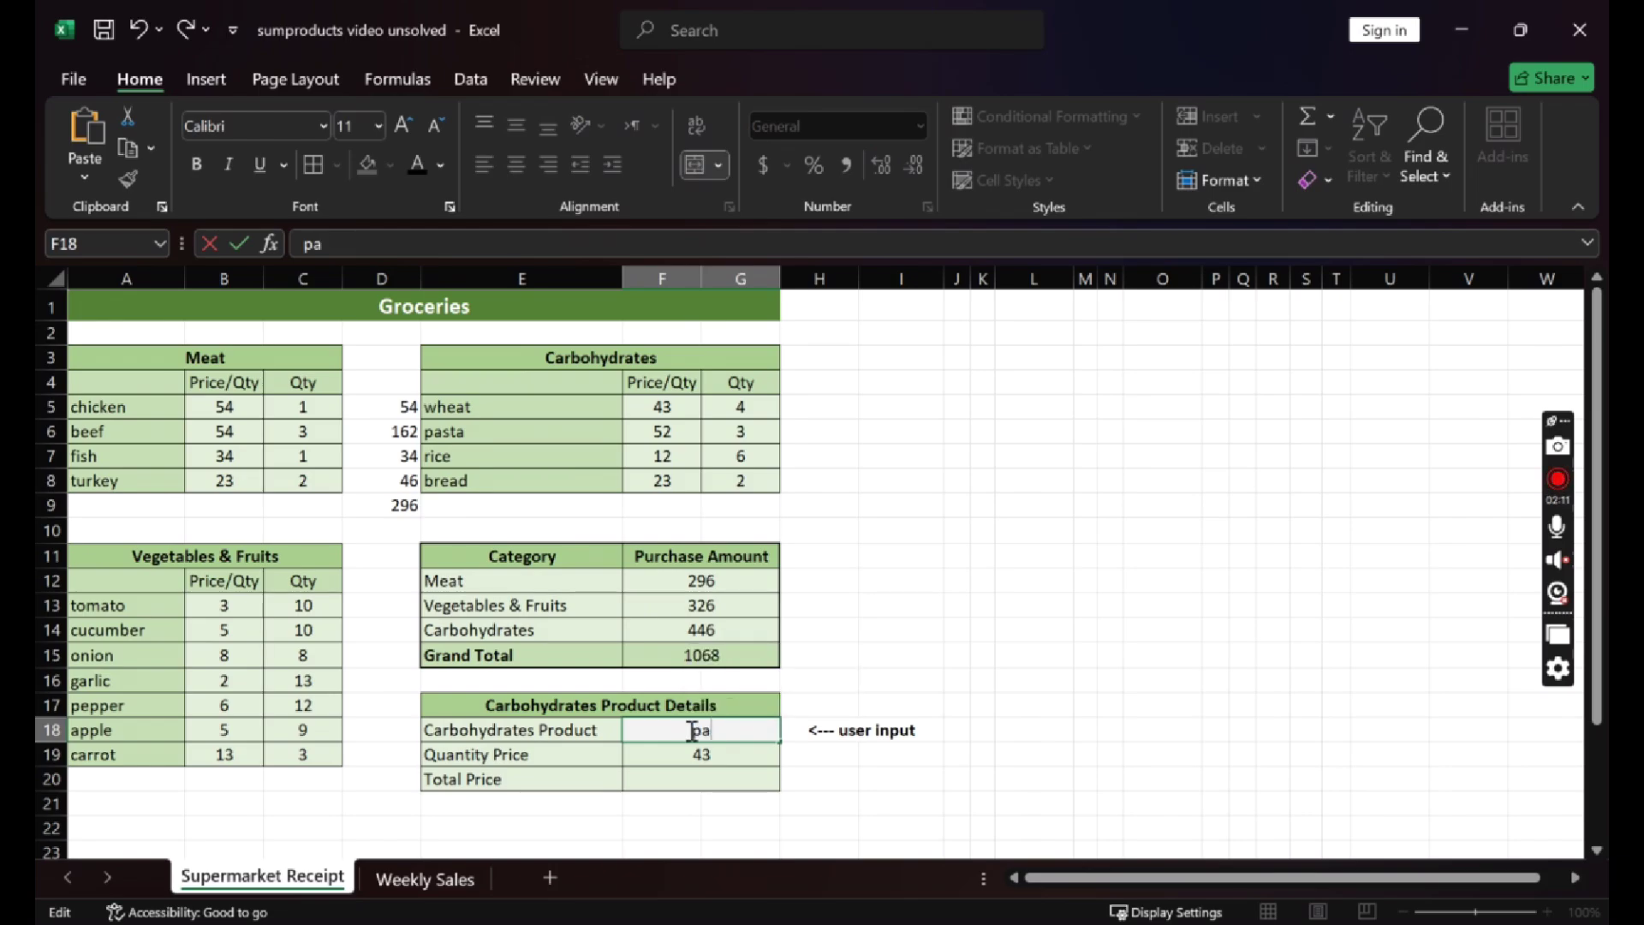
left_click(770, 801)
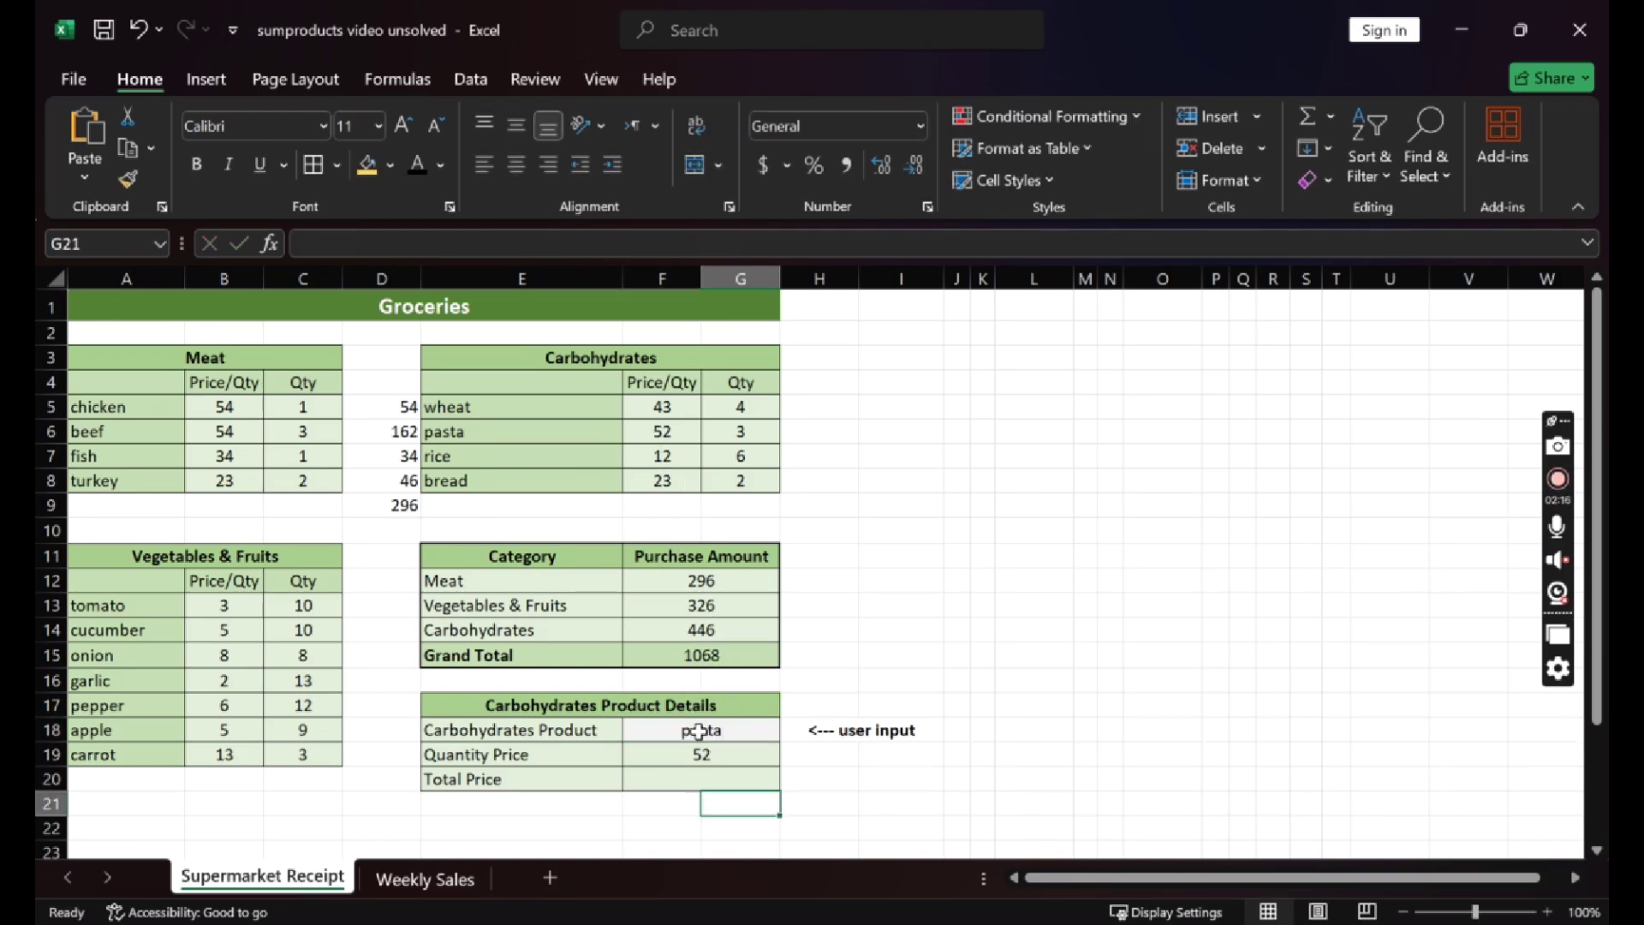
left_click(690, 777)
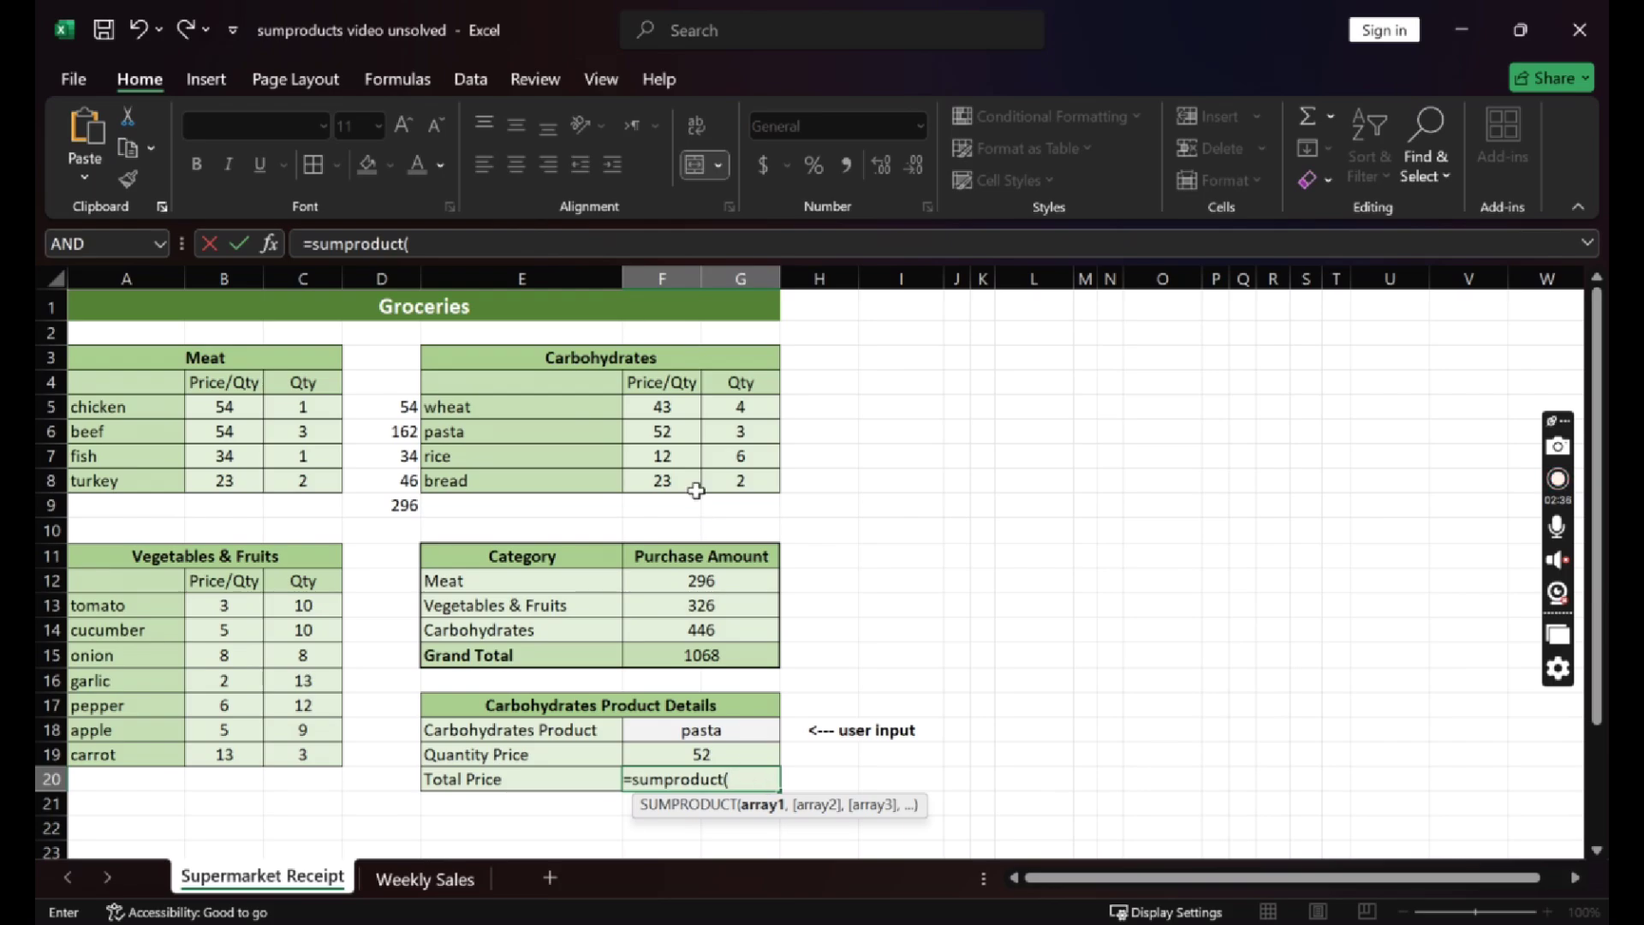
Complete F20 as =SUMPRODUCT(F5:F8*G5:G8*(E5:E8=F18)), returning 156 for pasta.
left_click_drag(664, 406, 664, 481)
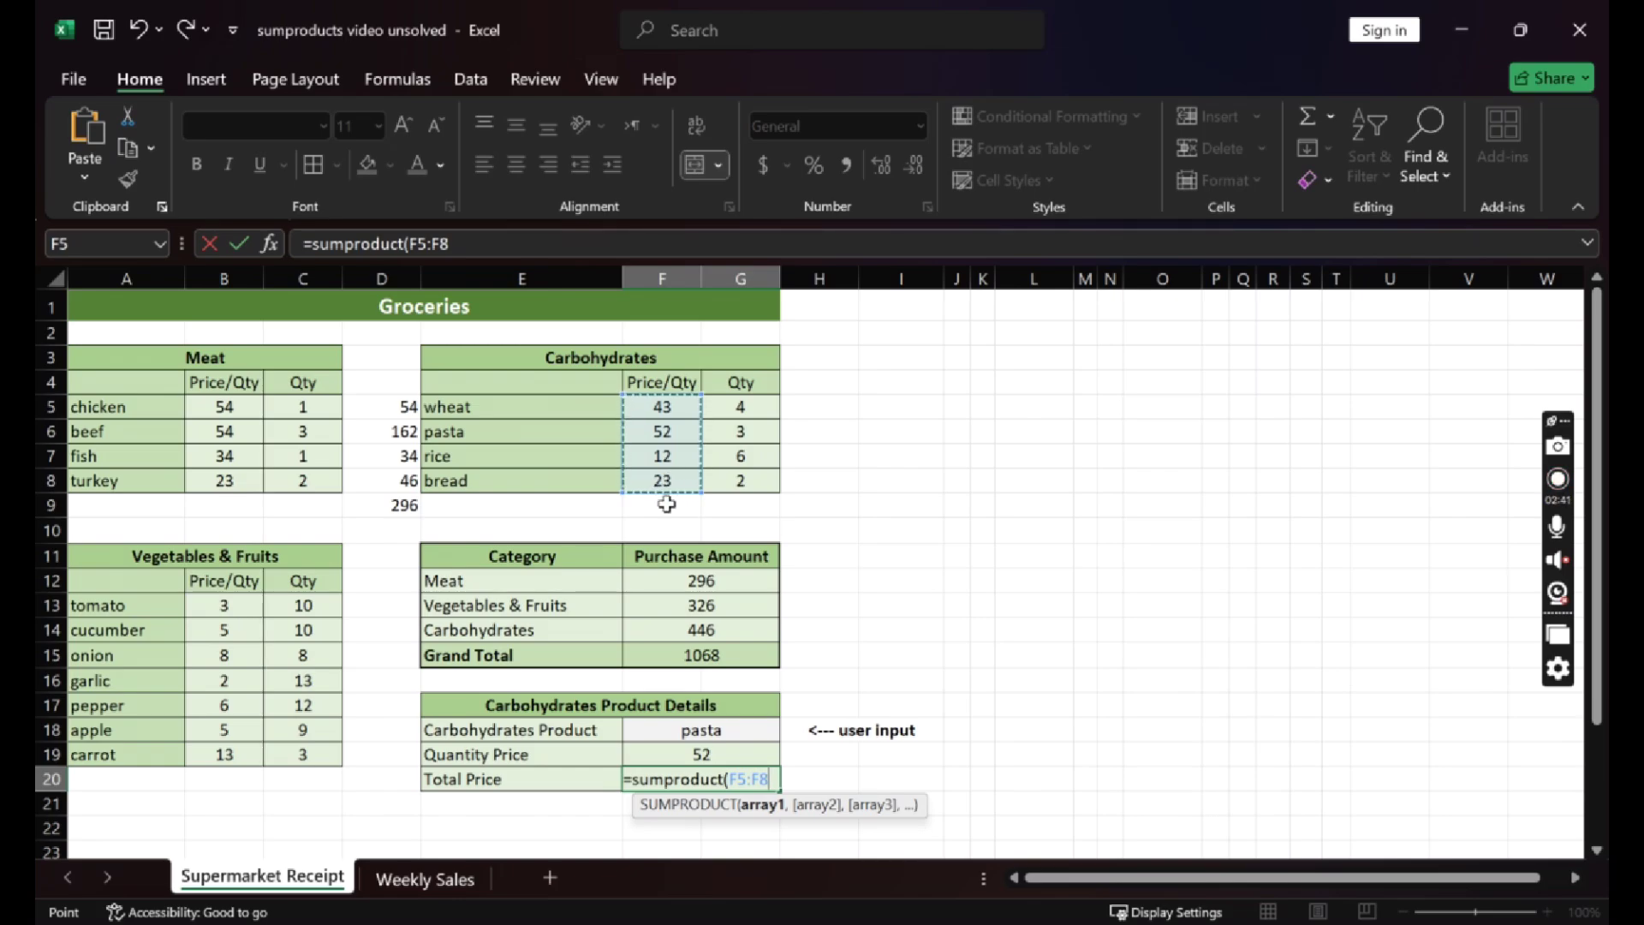
type("*")
left_click_drag(742, 407, 737, 478)
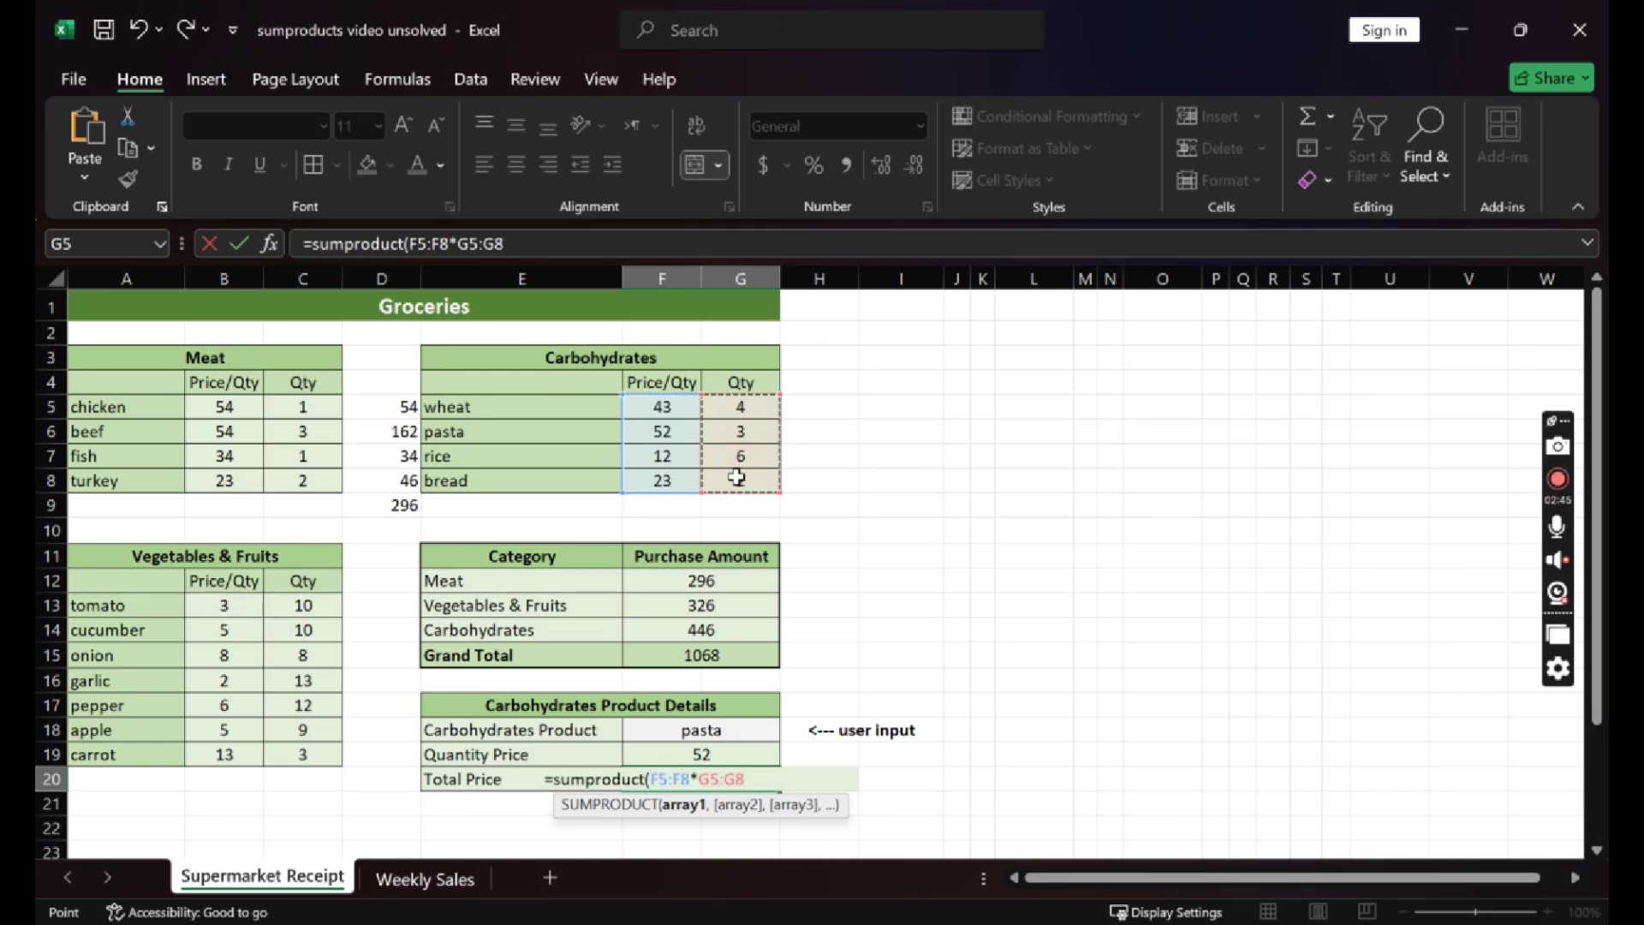
type("*")
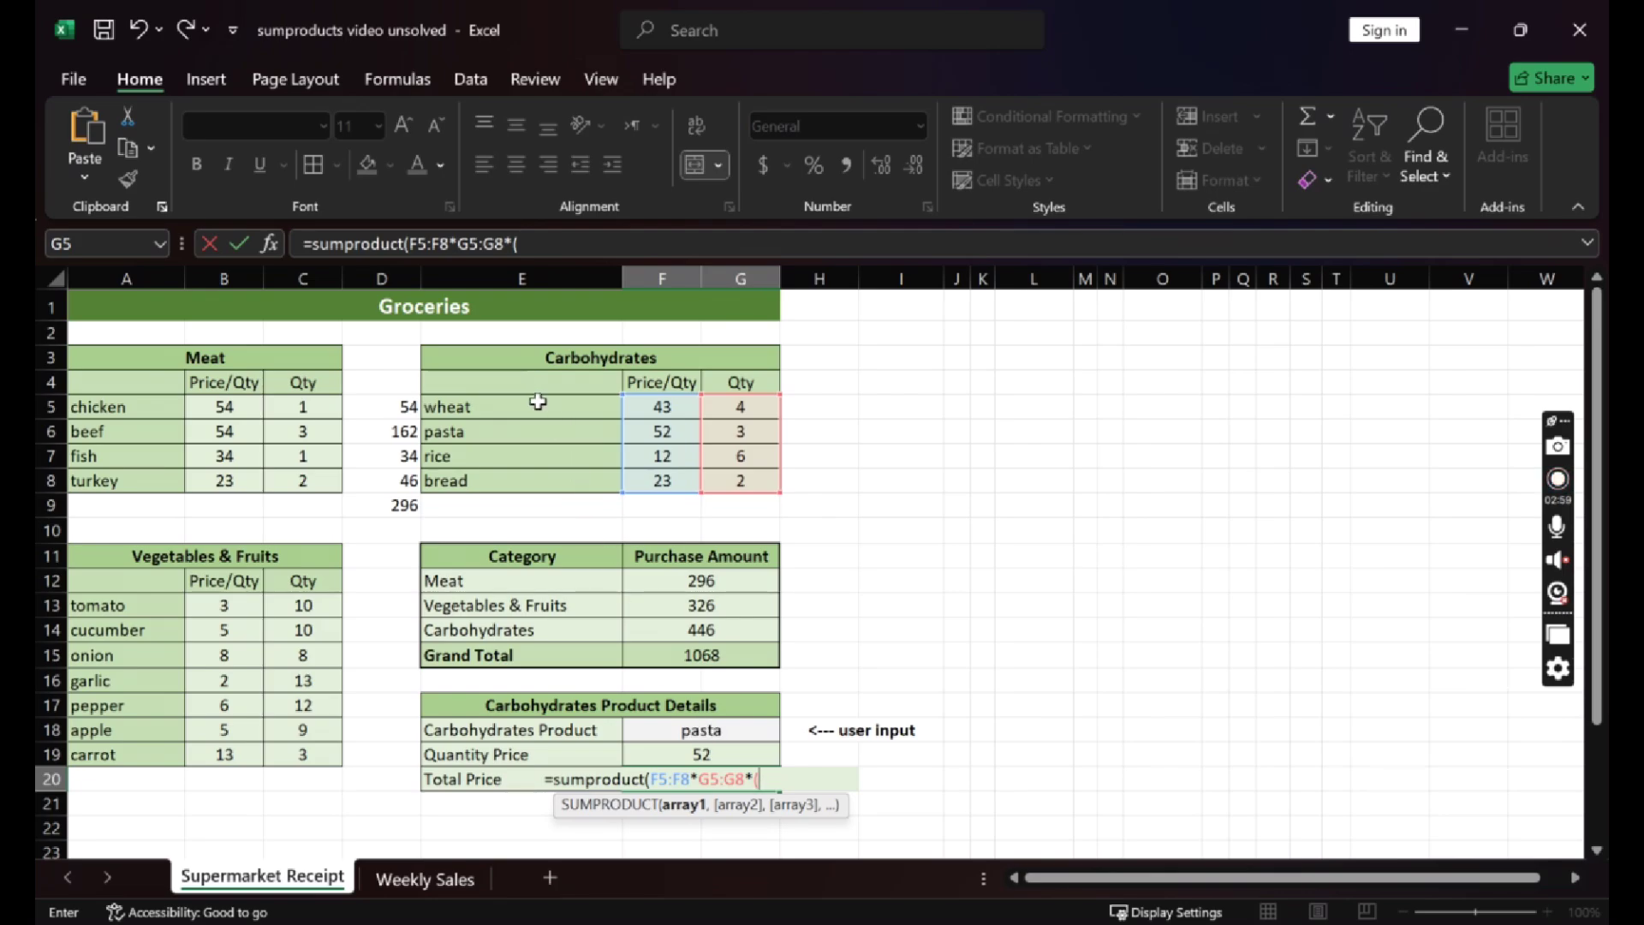
left_click_drag(538, 402, 536, 479)
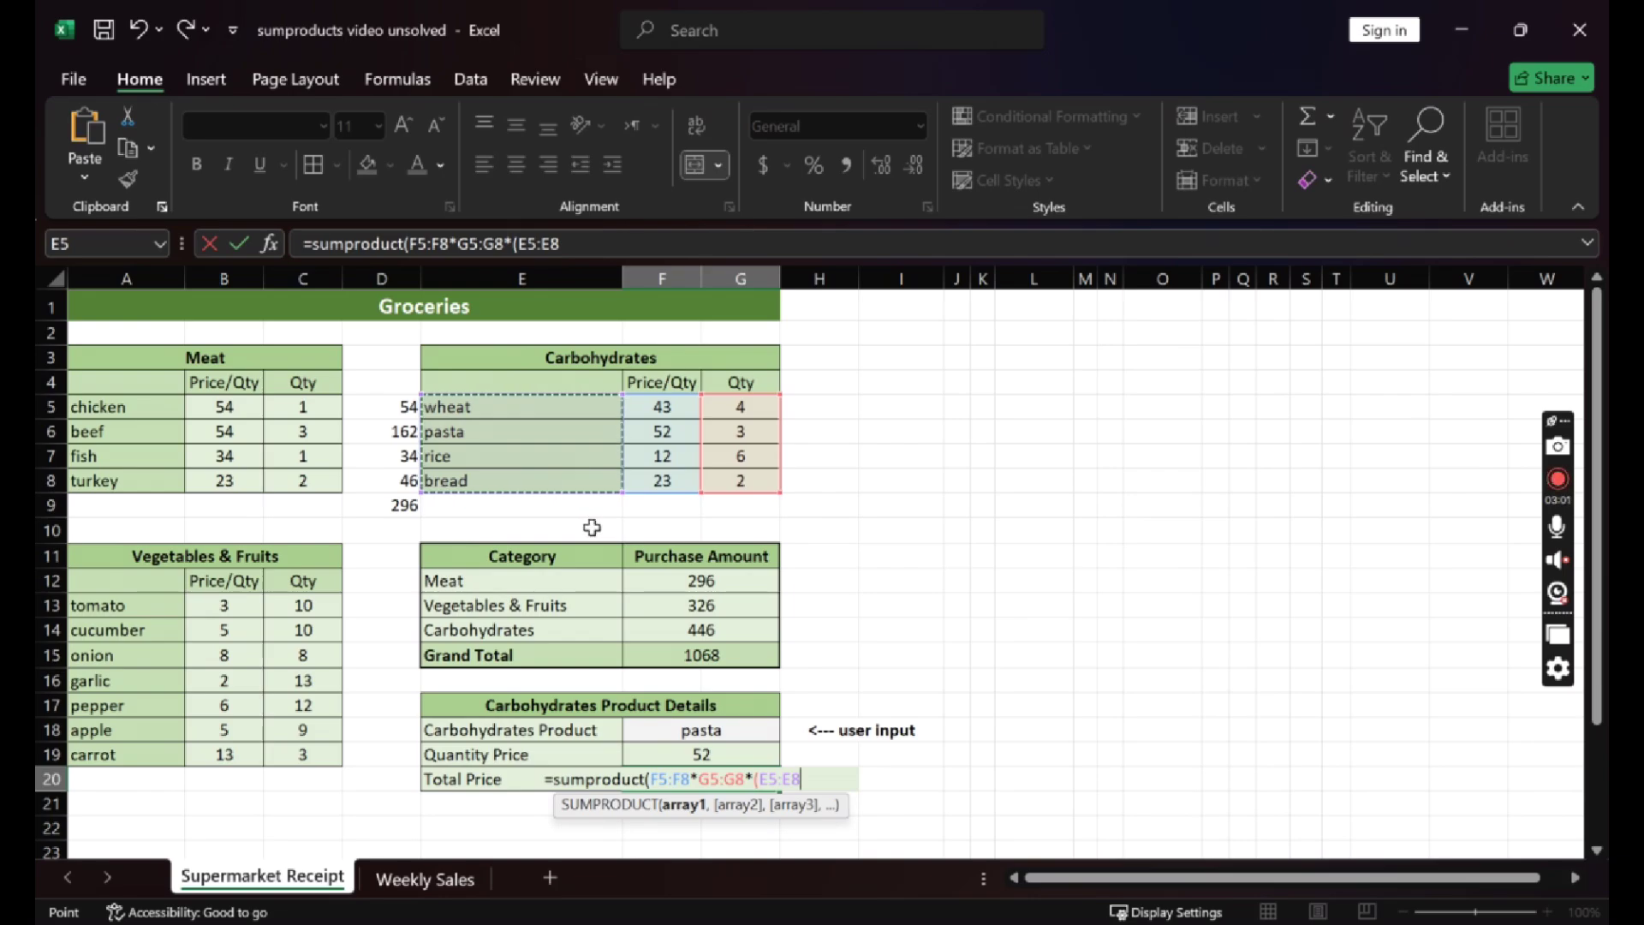
type("=")
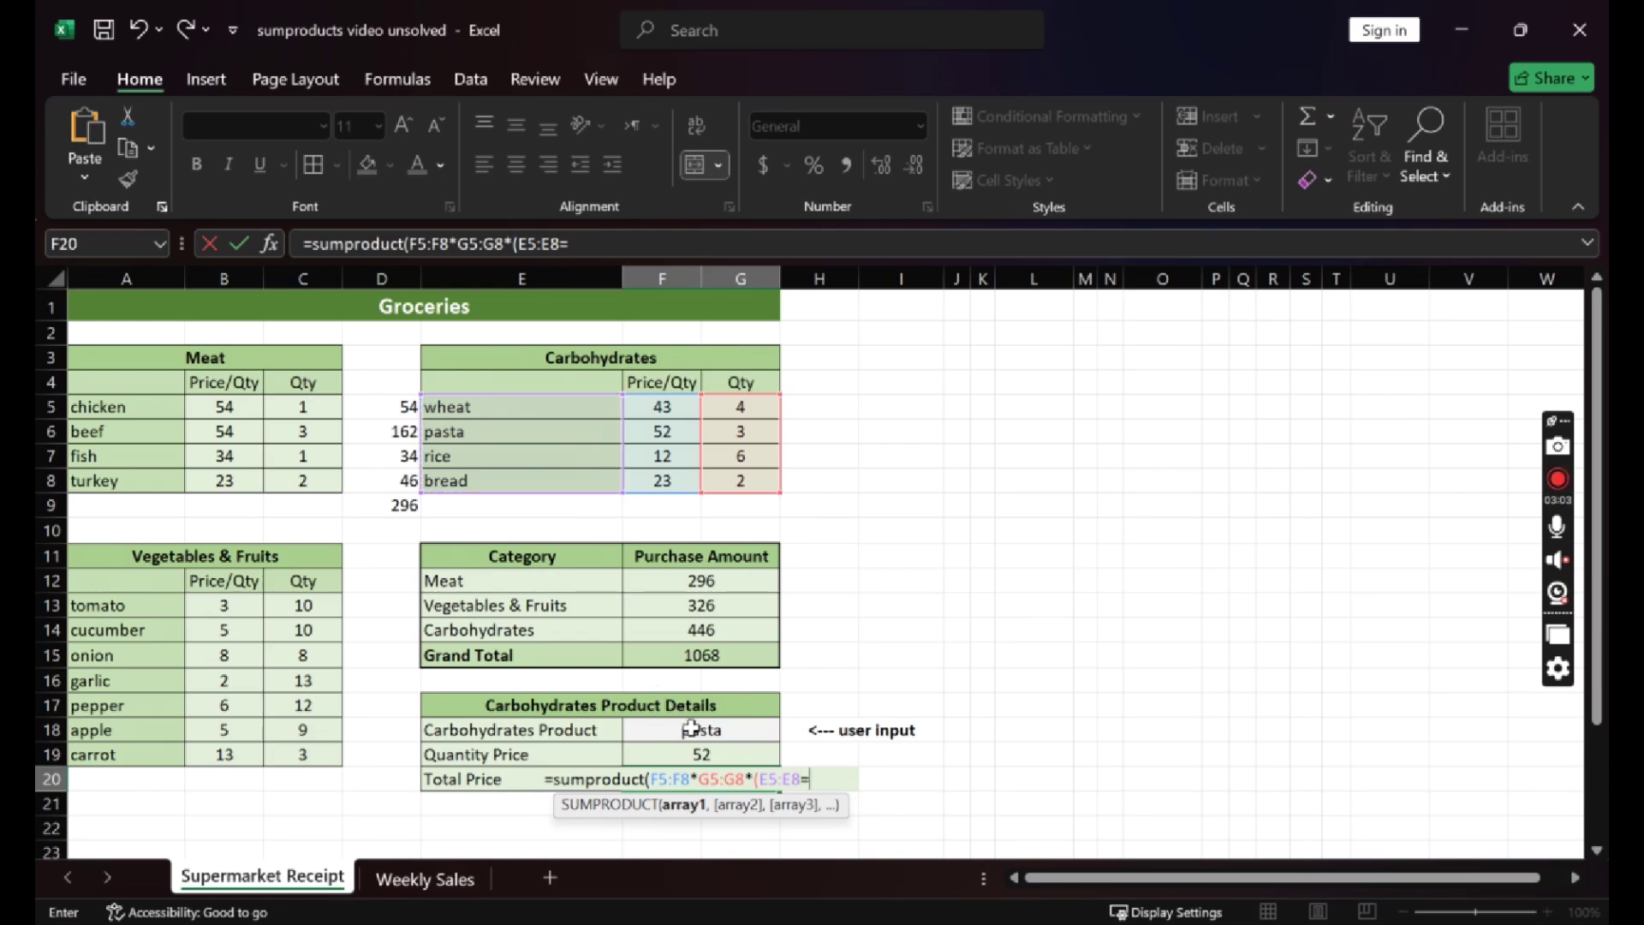
left_click(692, 730)
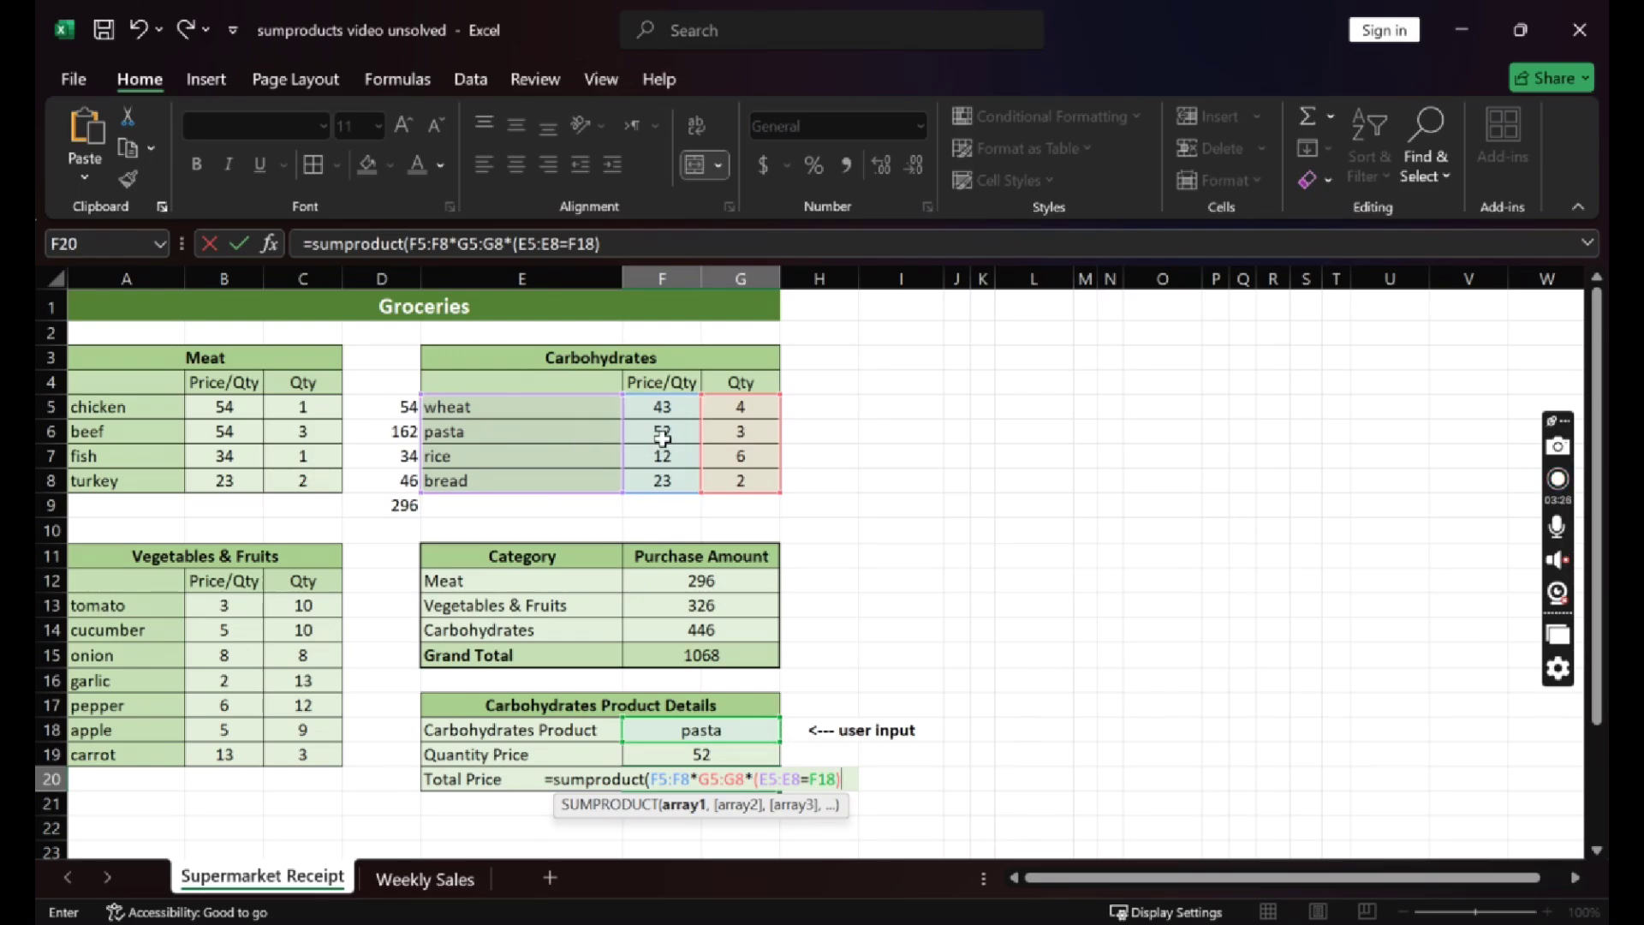
type(")")
key("Return")
key("Up")
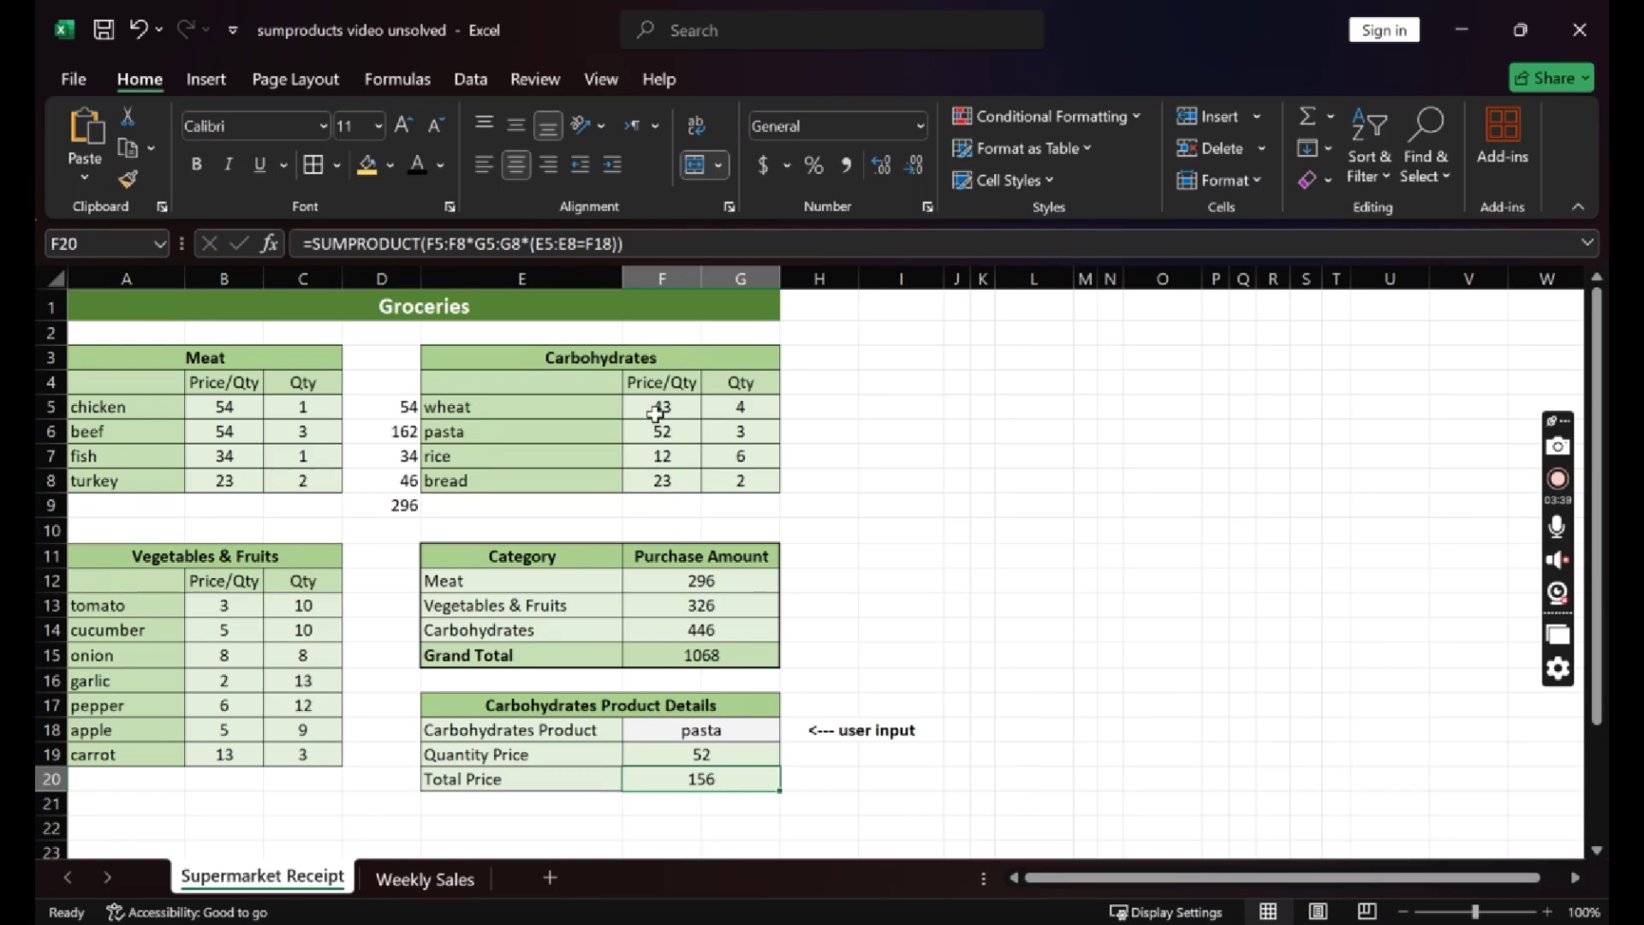
Change the chosen product in F18 from pasta to rice.
double_click(712, 779)
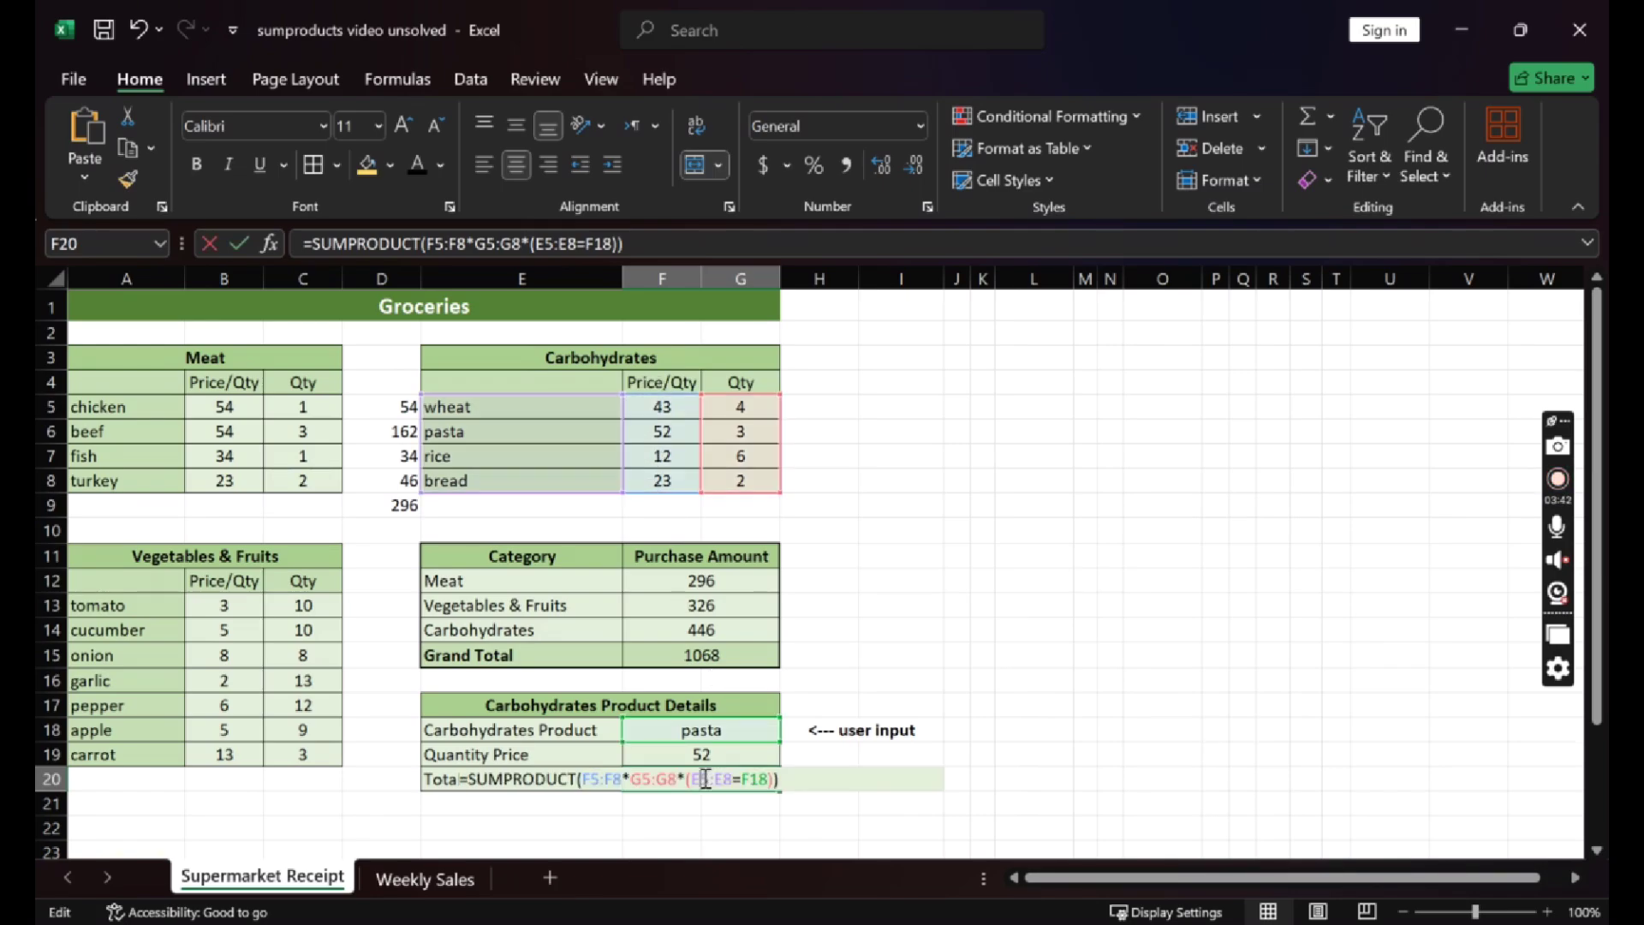
left_click(813, 796)
double_click(723, 730)
left_click_drag(723, 731, 676, 727)
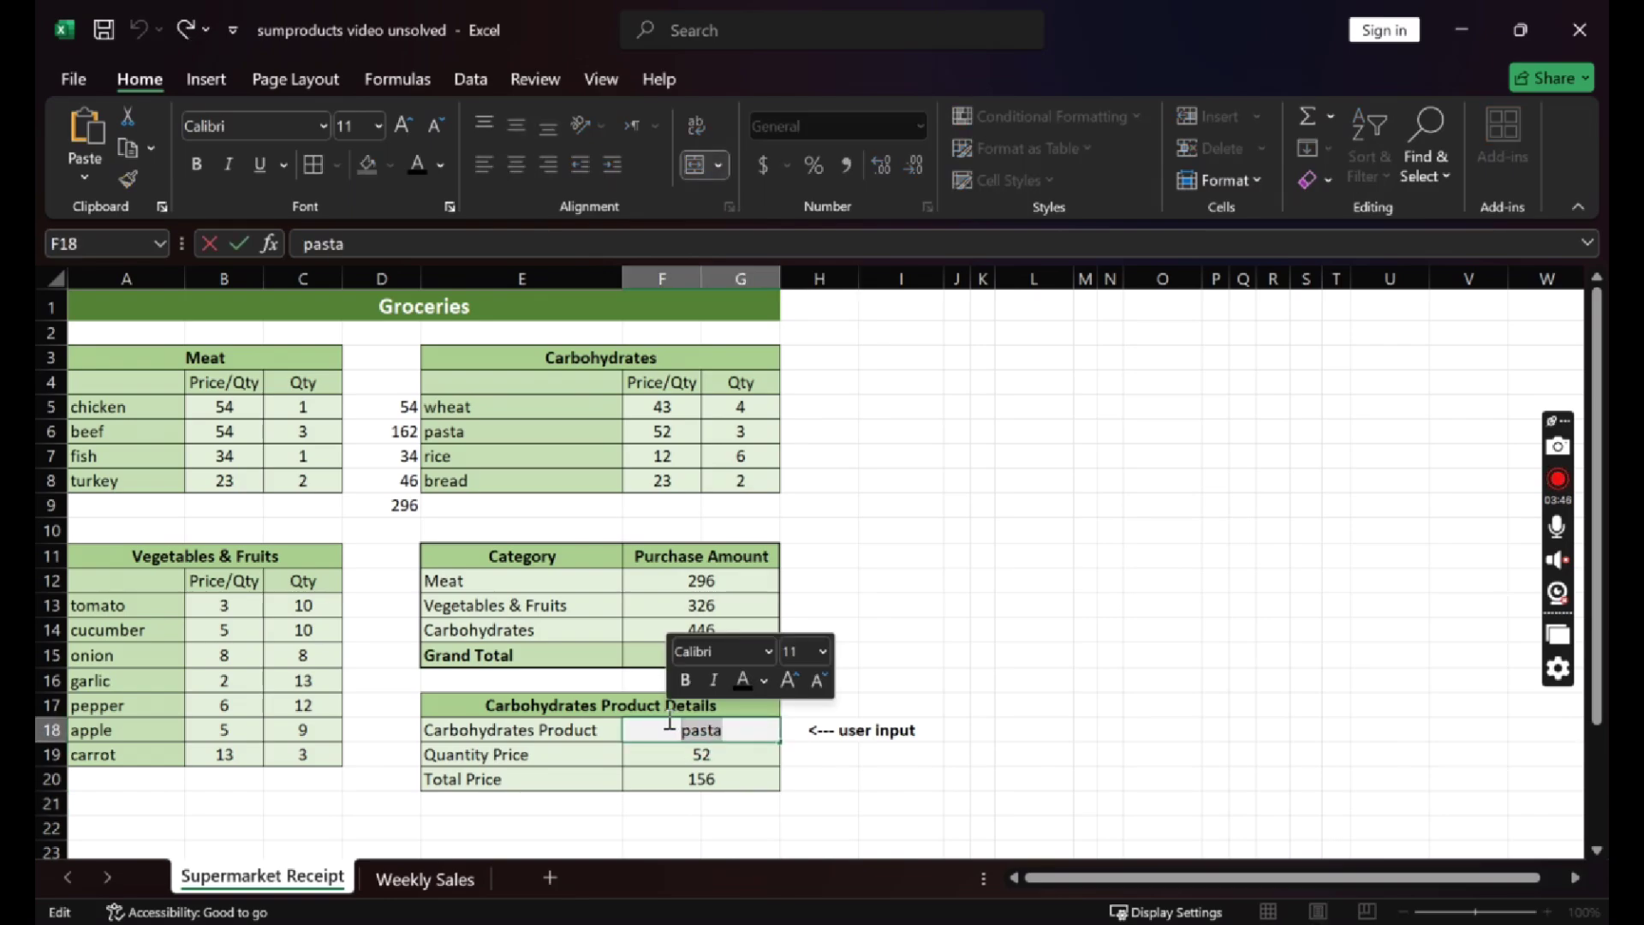
type("rice")
left_click(809, 776)
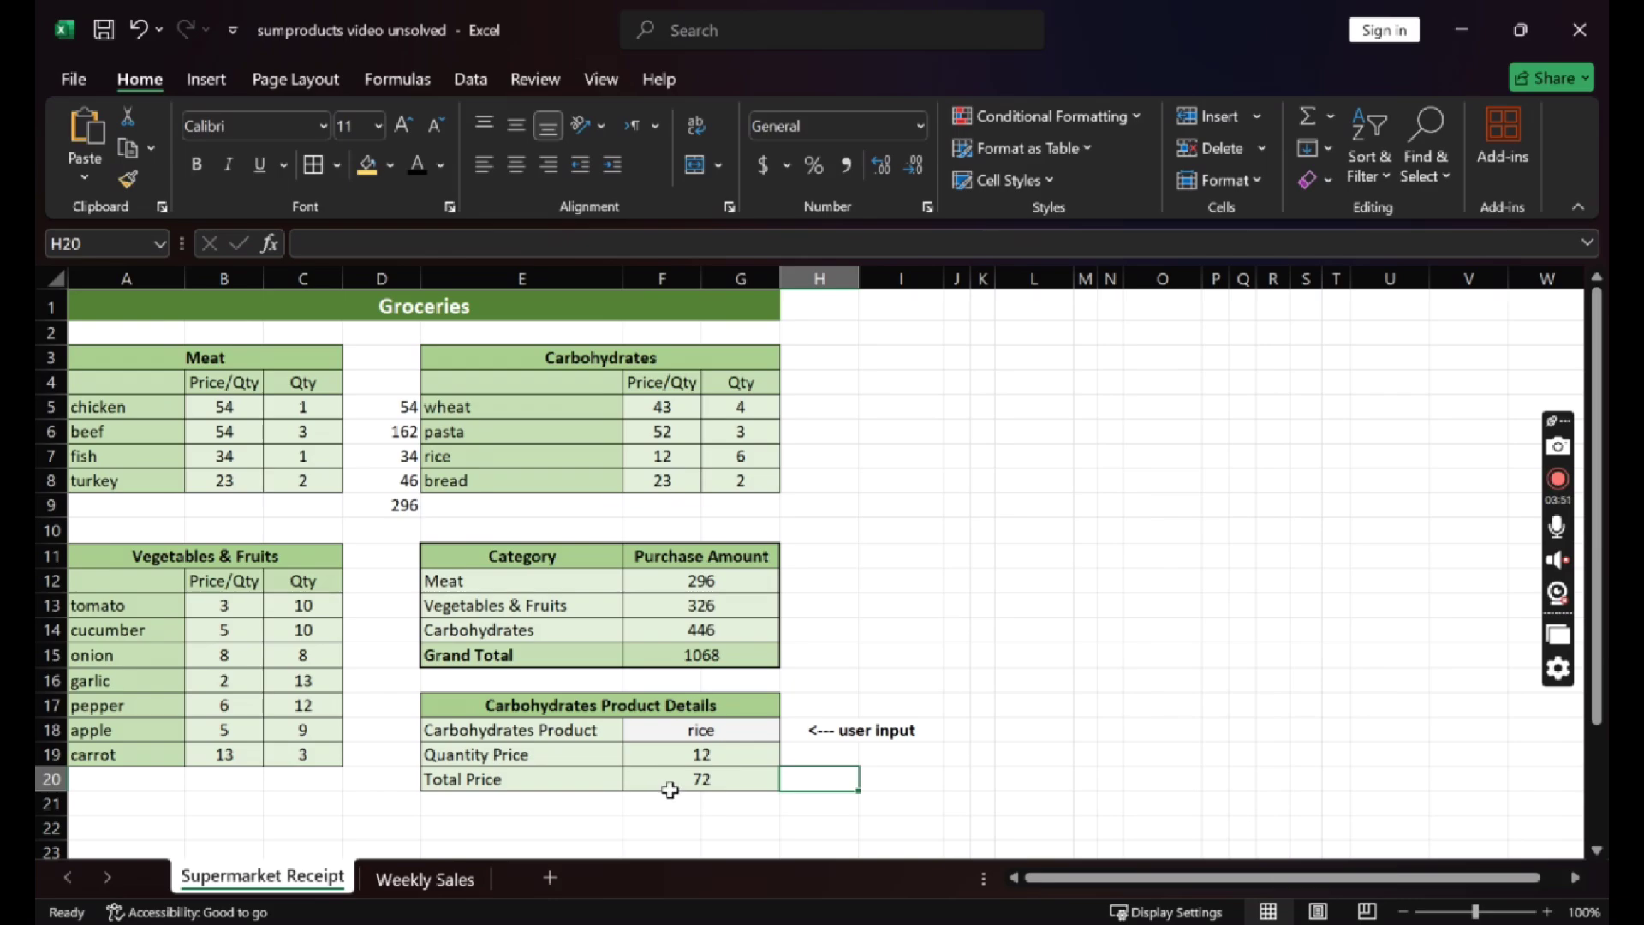
Replace rice with bread in F18, giving Quantity Price 23 and Total Price 46.
double_click(684, 728)
key("BackSpace")
key("BackSpace")
key("BackSpace")
key("BackSpace")
type("bread")
key("Return")
left_click(820, 808)
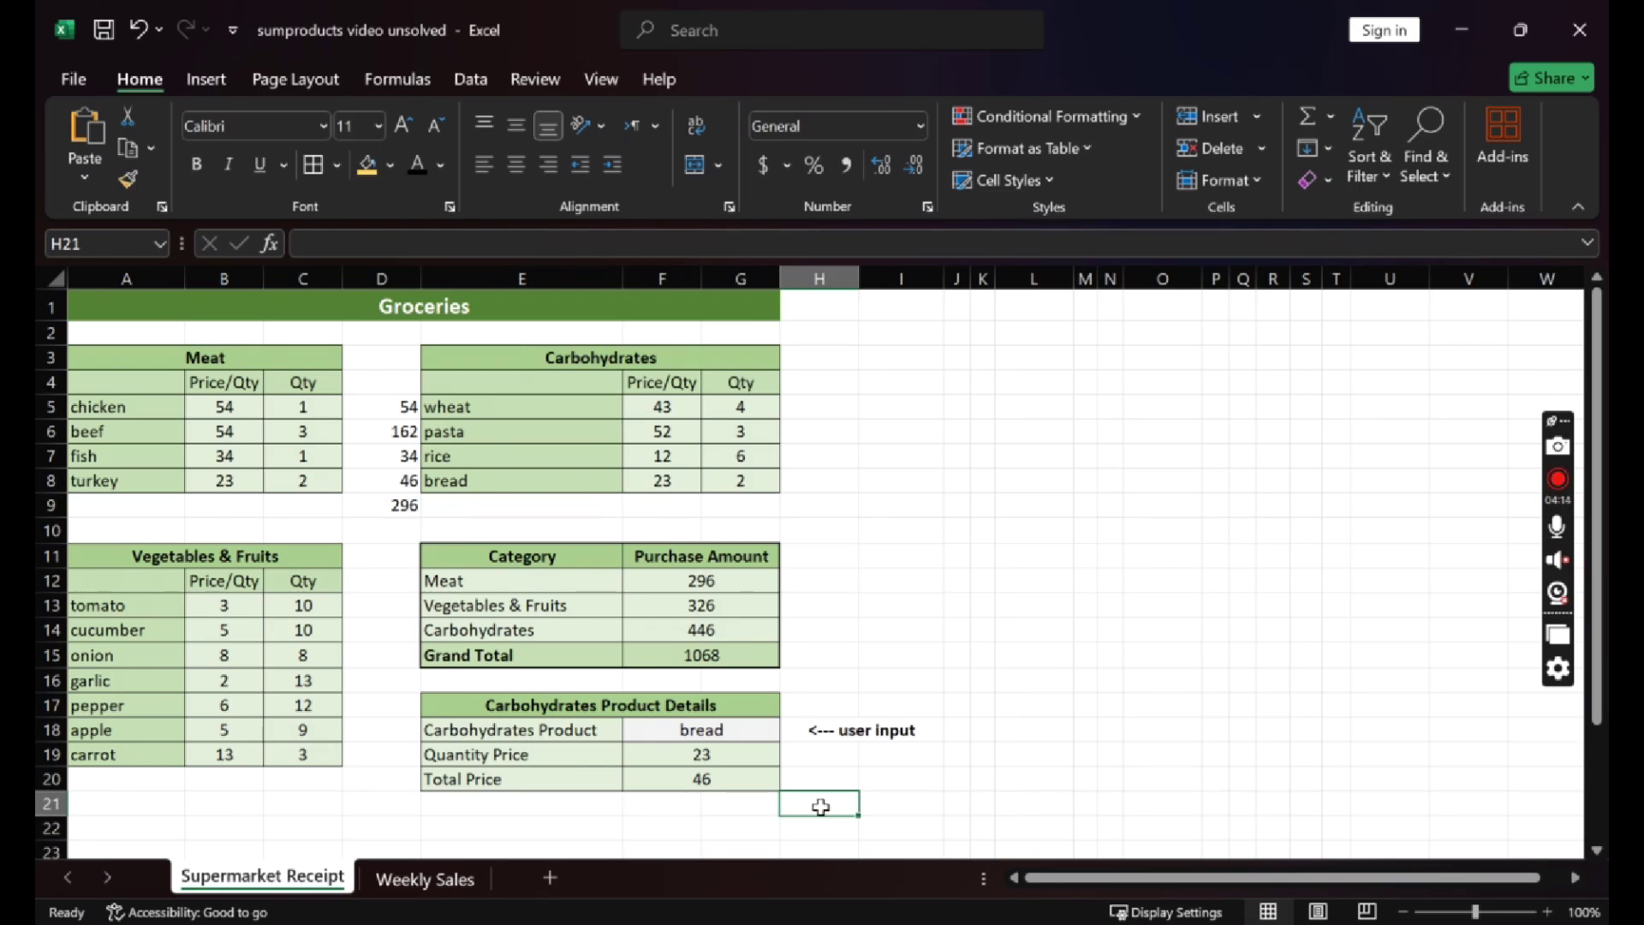
Review the bread entry in F18 and the Quantity Price SUMPRODUCT formula, leaving them unchanged.
double_click(681, 736)
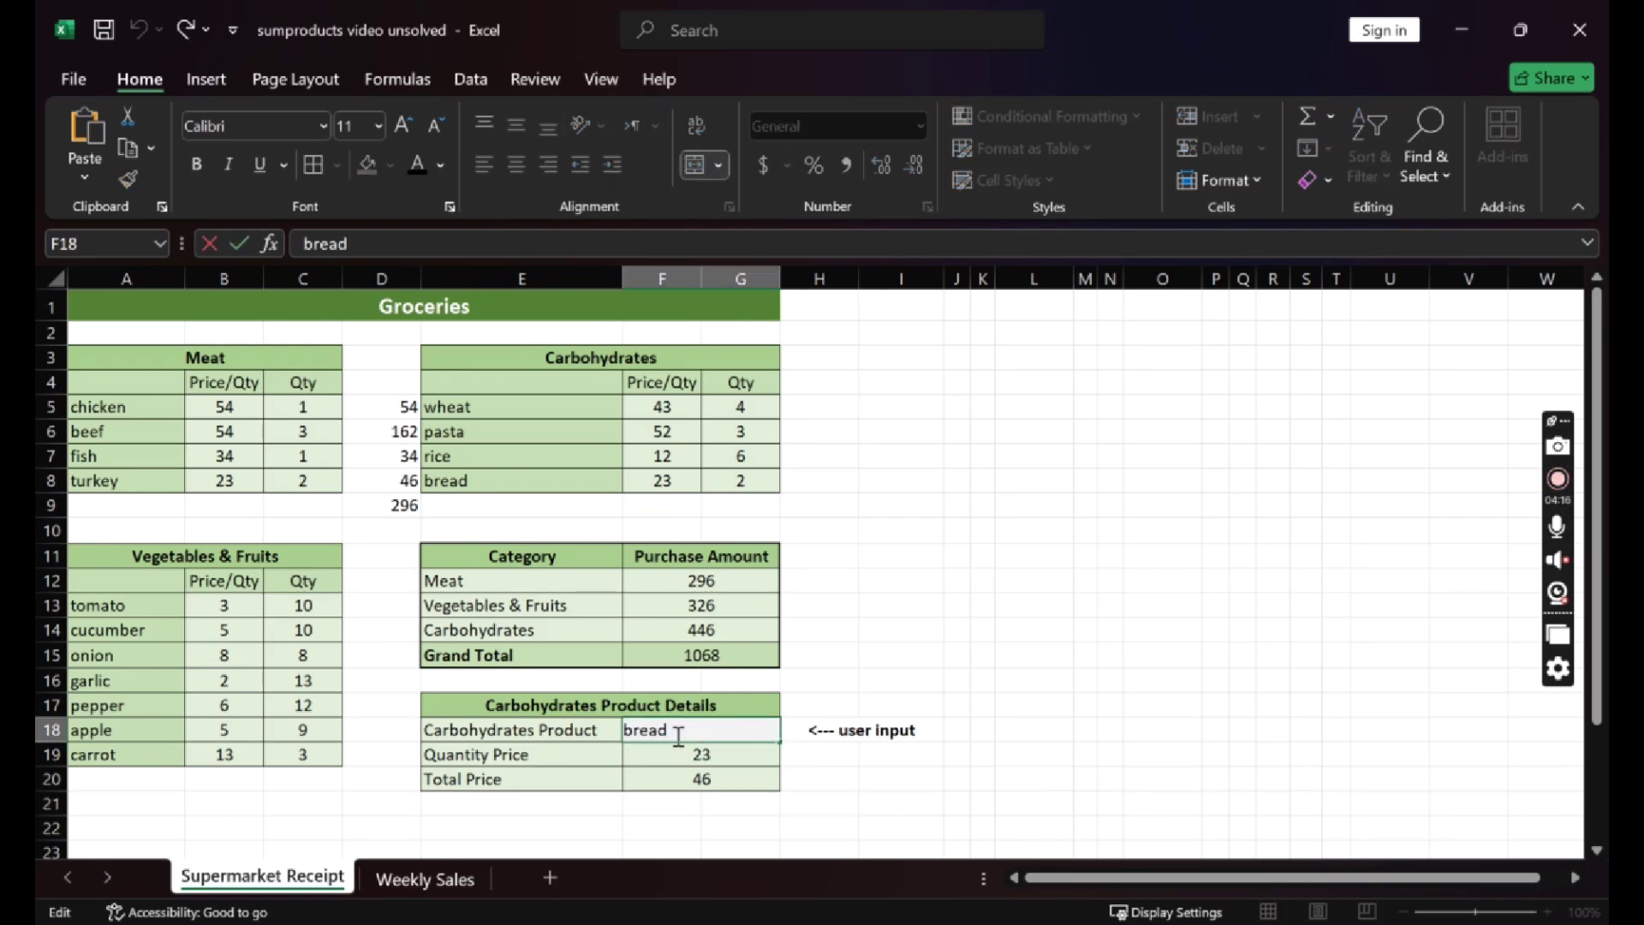
left_click_drag(678, 736, 627, 743)
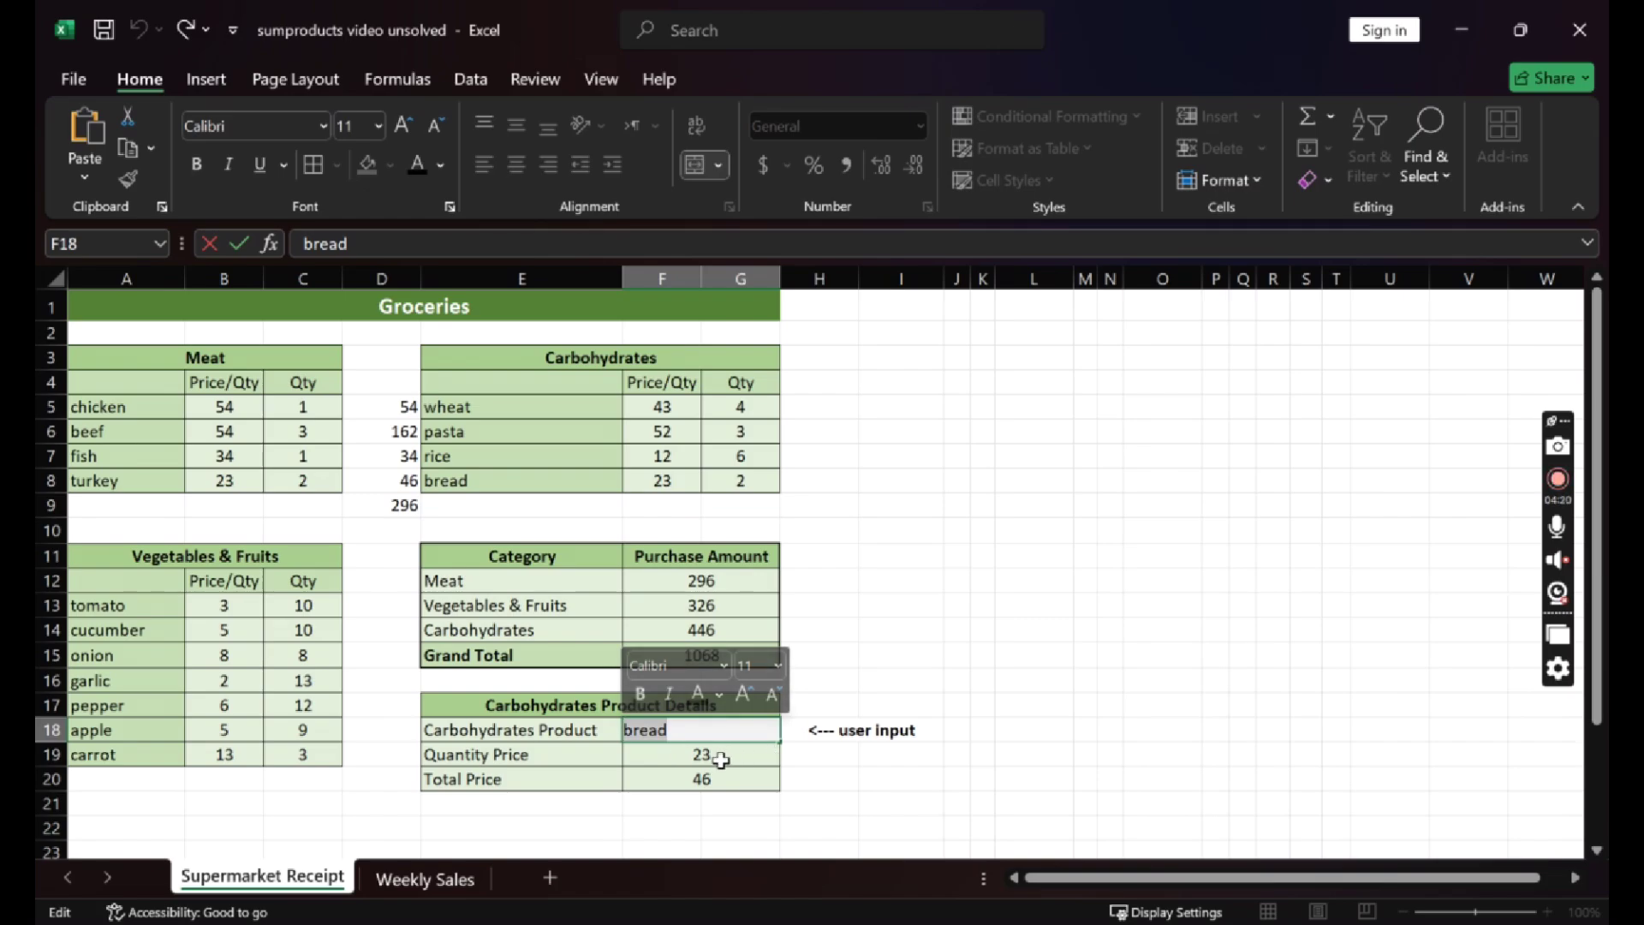
left_click(681, 756)
left_click(682, 732)
left_click(692, 757)
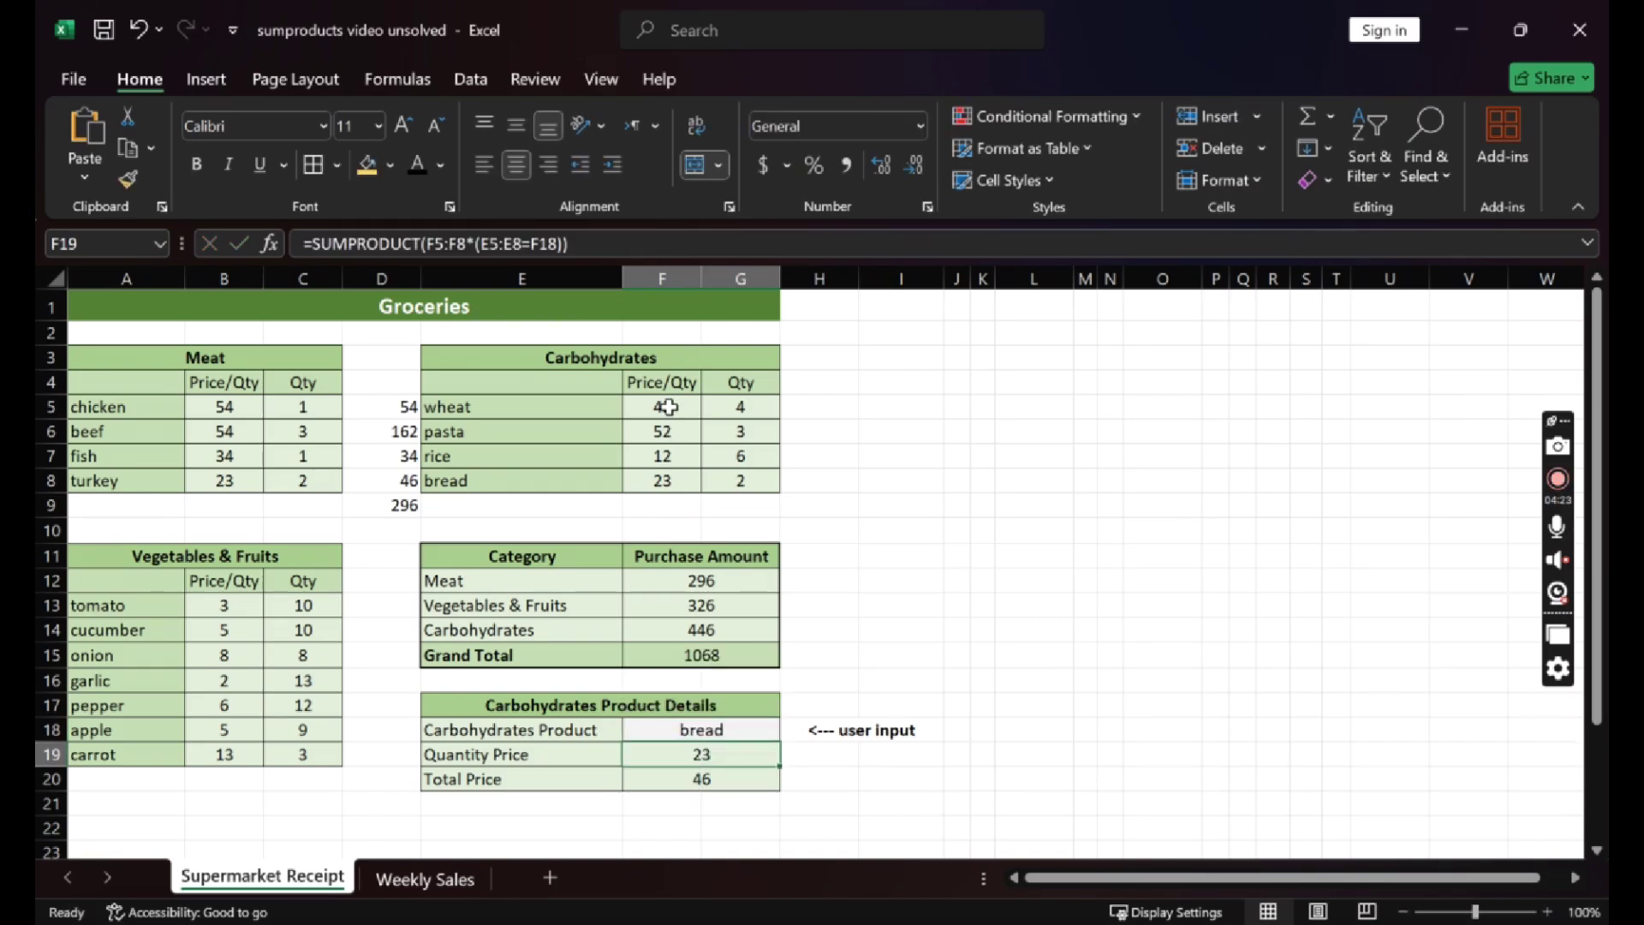
double_click(702, 733)
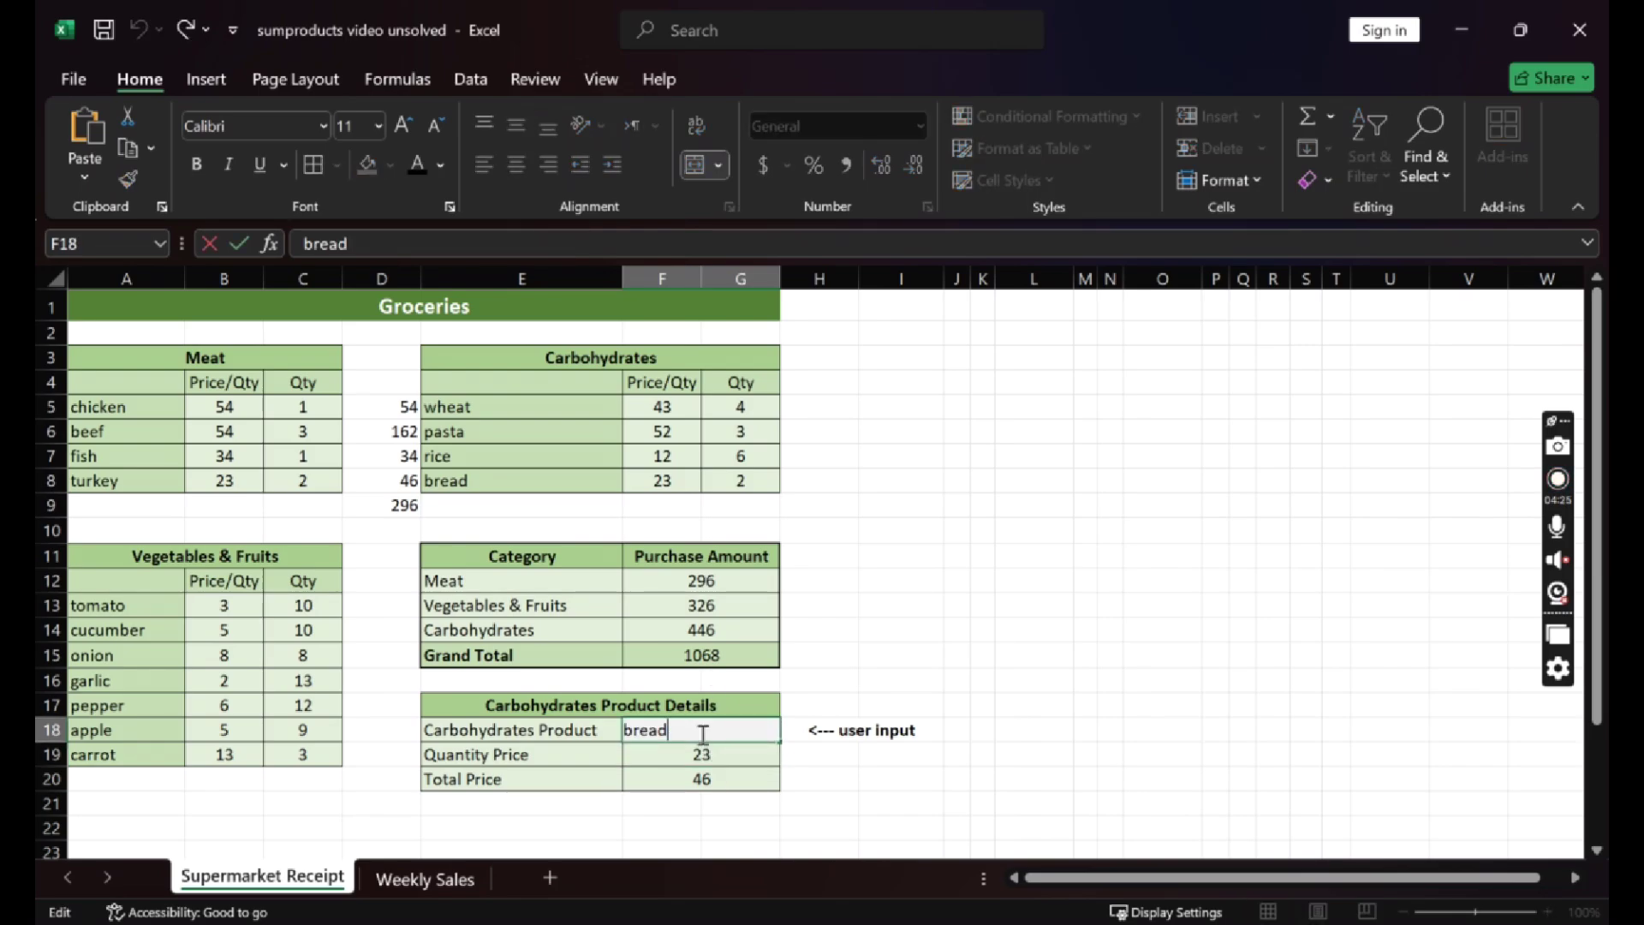
left_click_drag(695, 735, 616, 732)
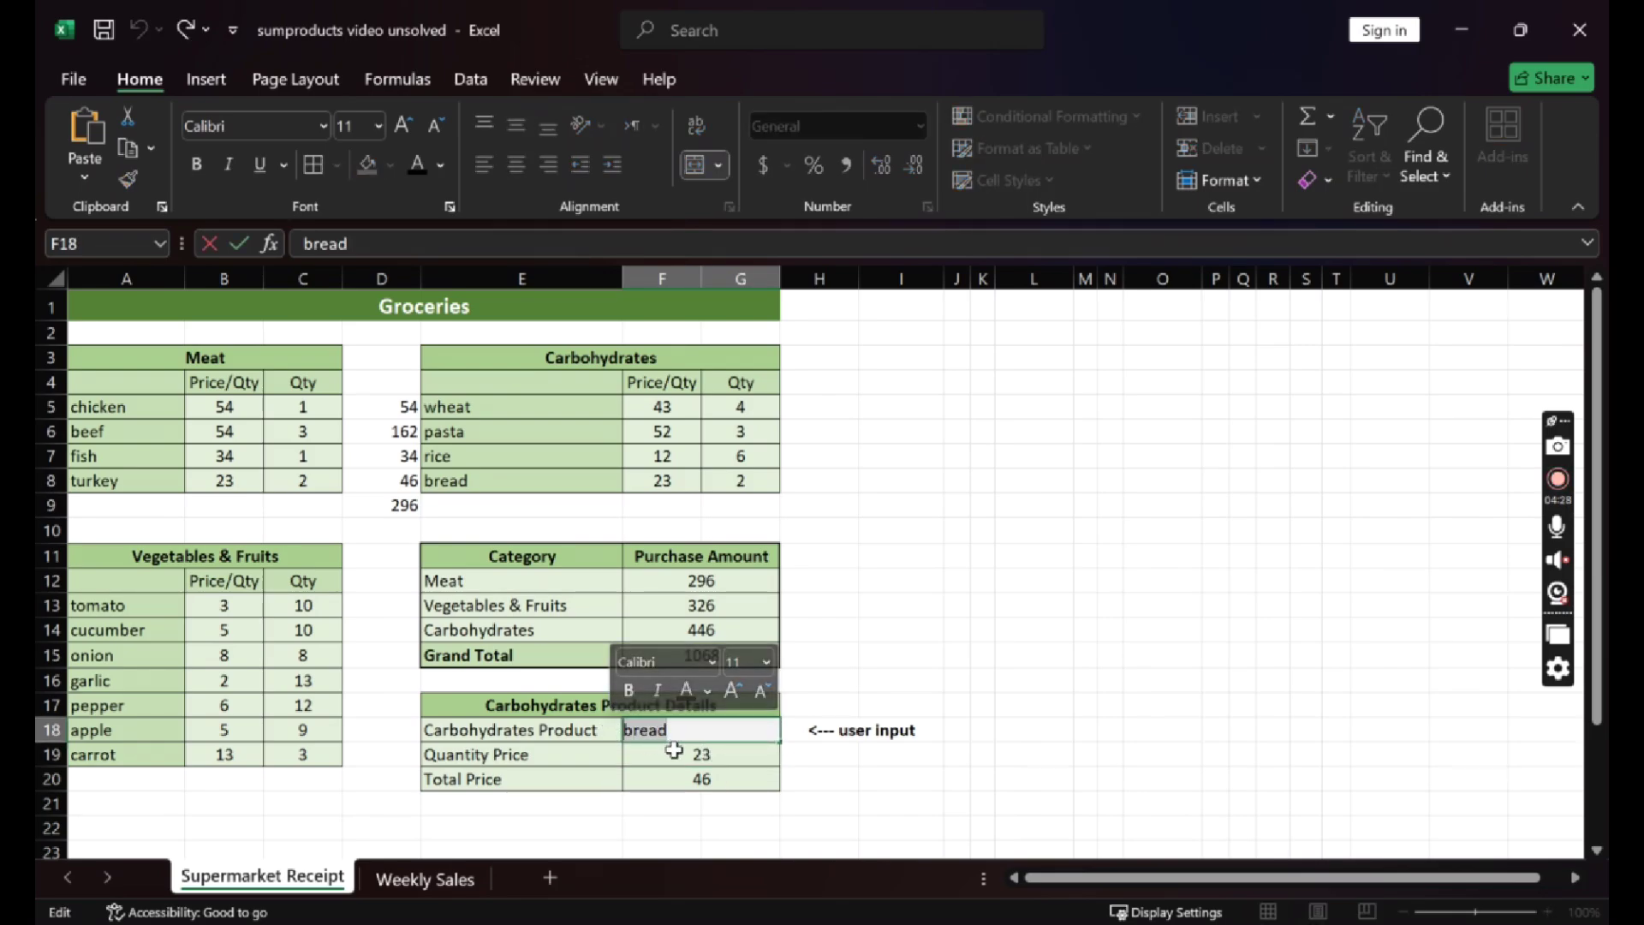
left_click(666, 730)
double_click(659, 729)
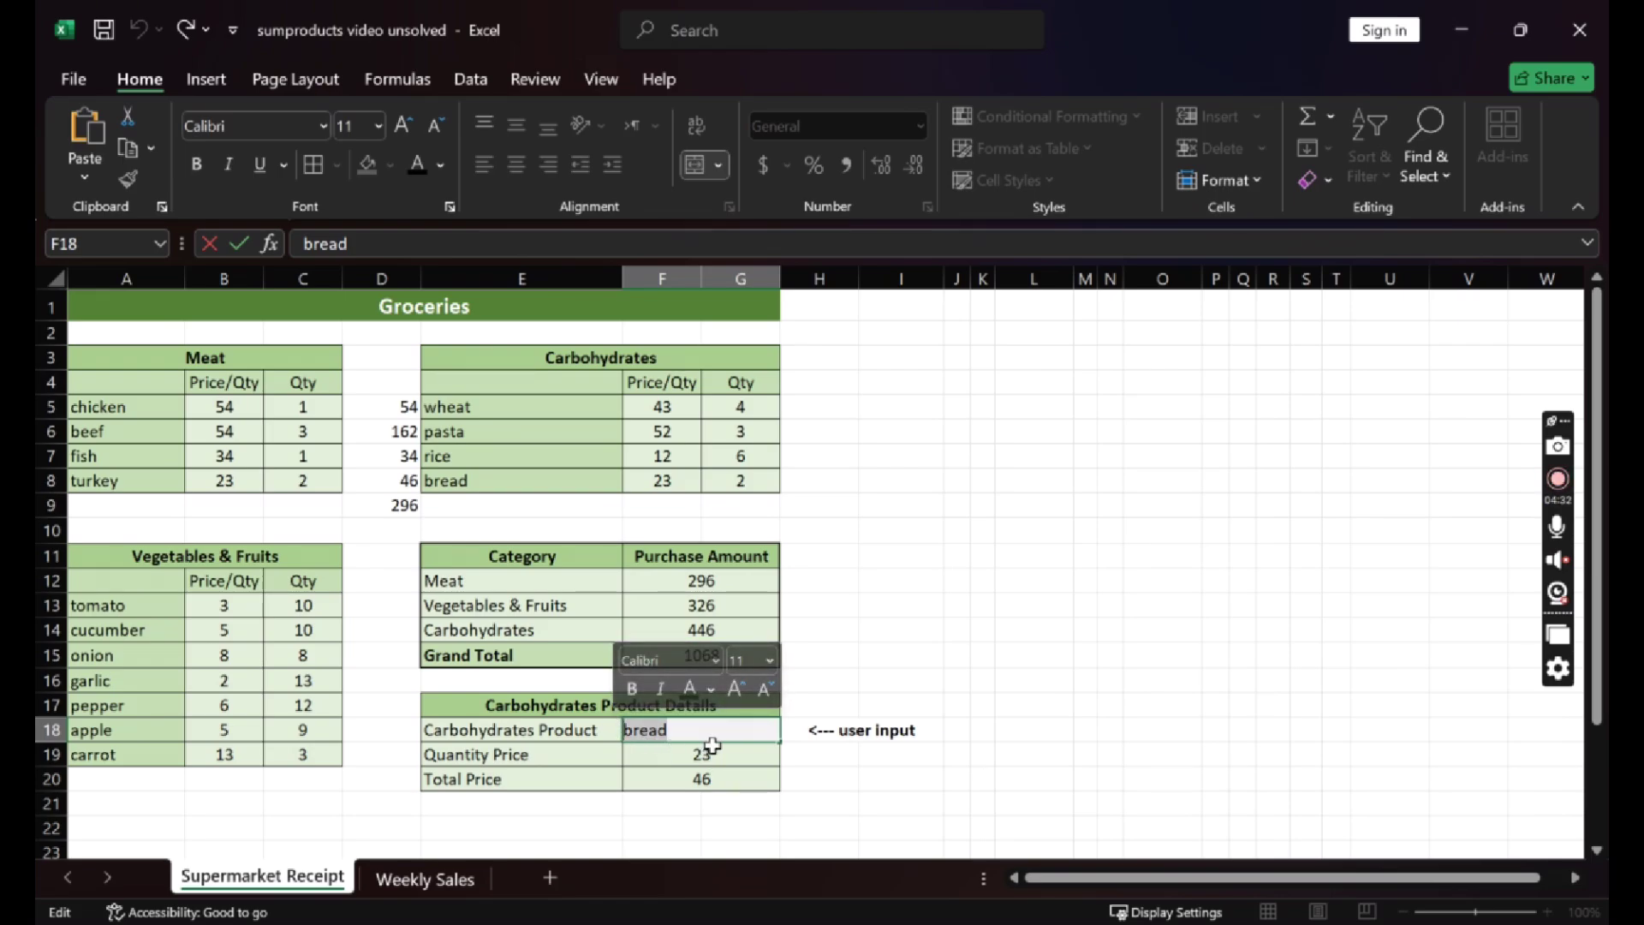
left_click(673, 781)
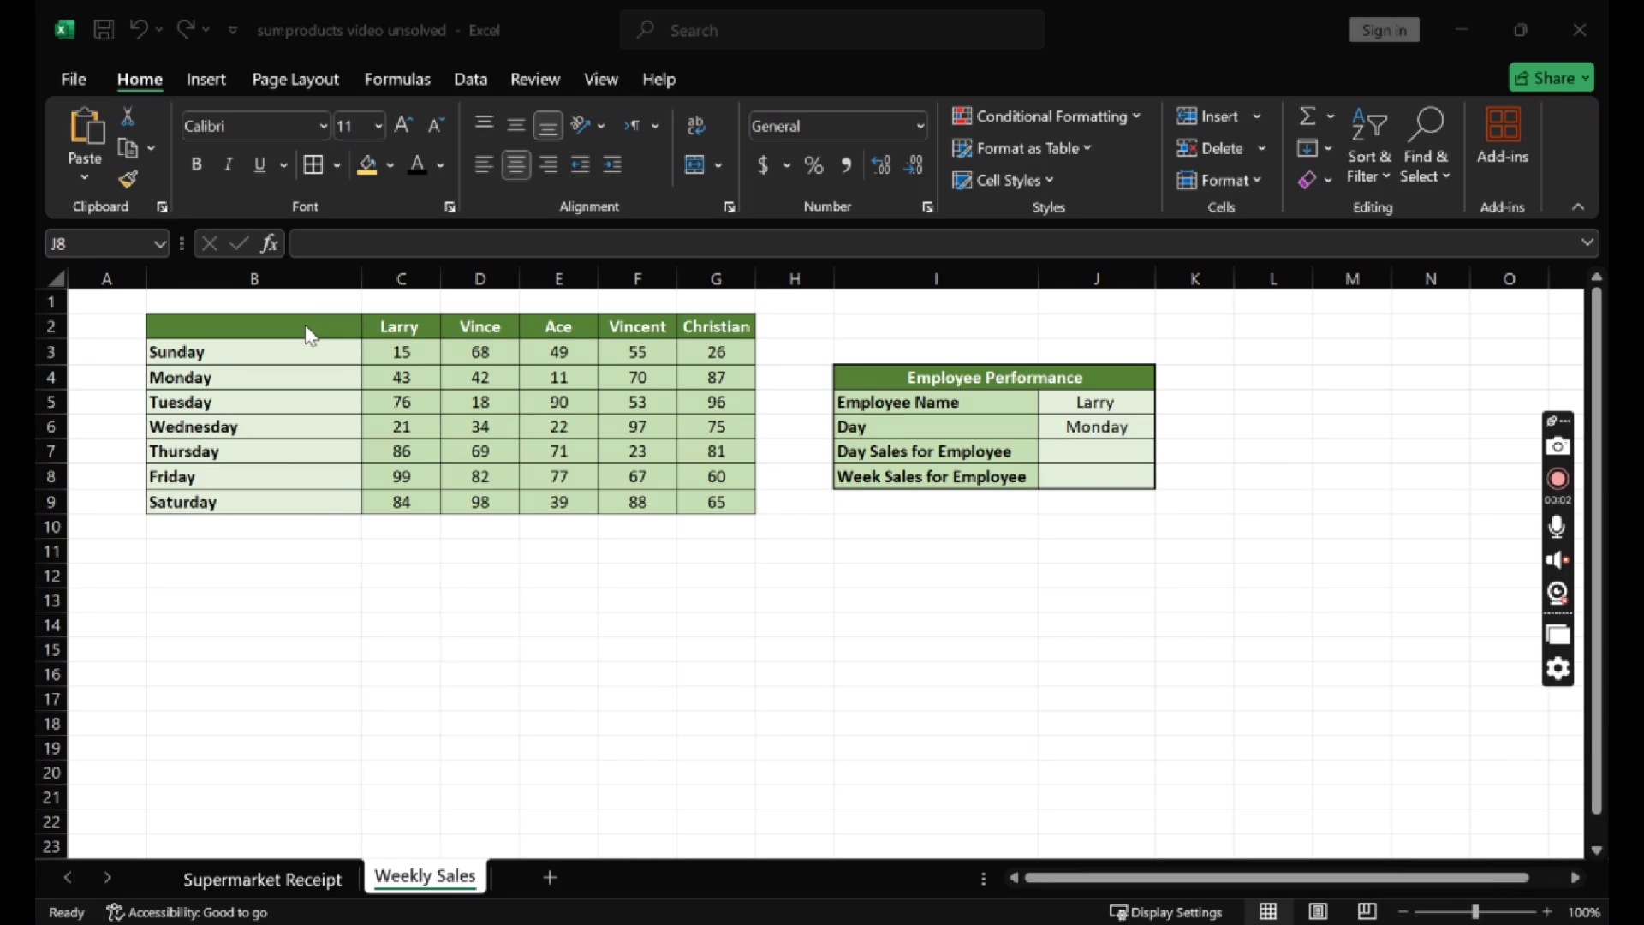
Highlight the employee name headers, the weekday list and the Employee Performance Day label.
left_click_drag(383, 327, 720, 334)
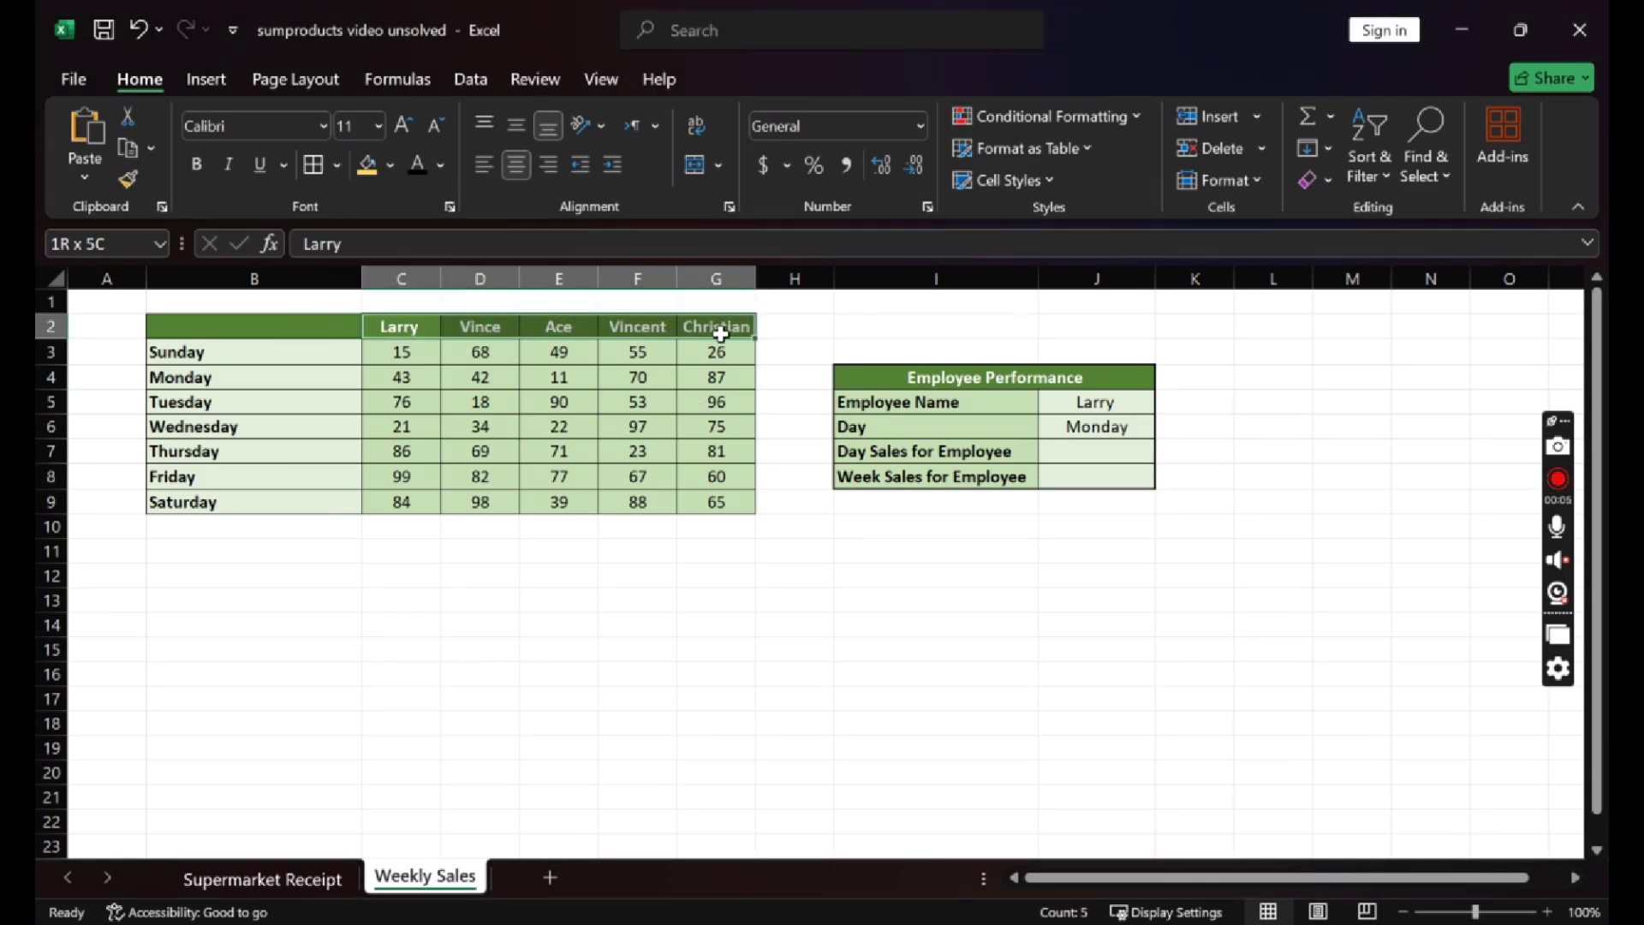
left_click(374, 353)
left_click_drag(329, 354, 345, 496)
left_click(480, 550)
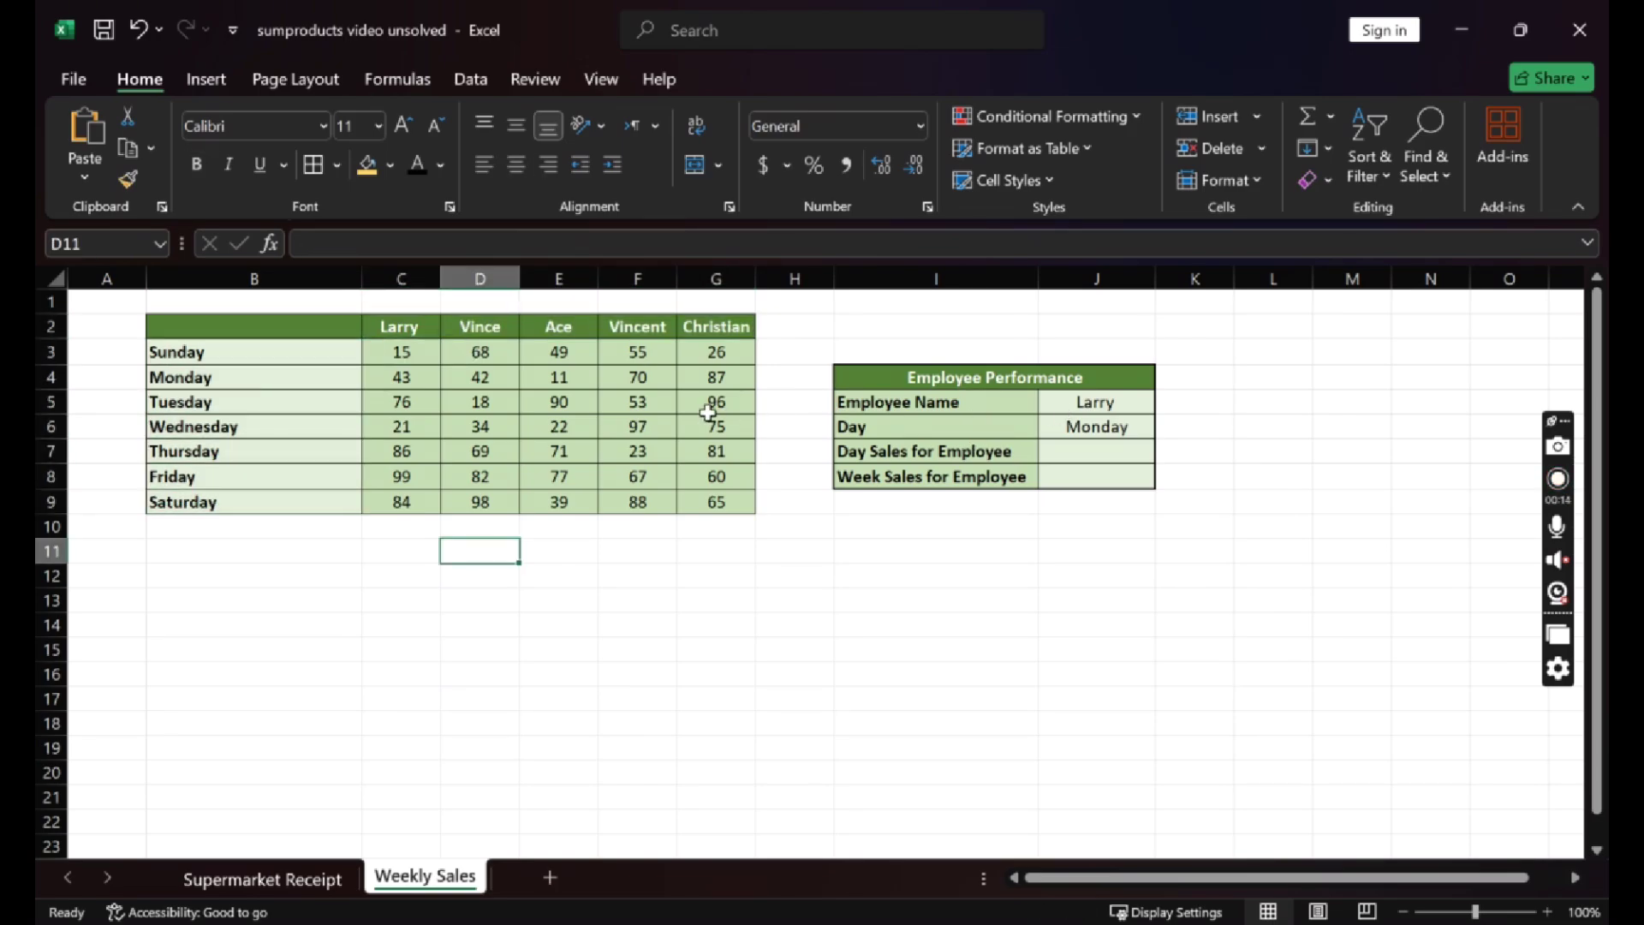
left_click(950, 425)
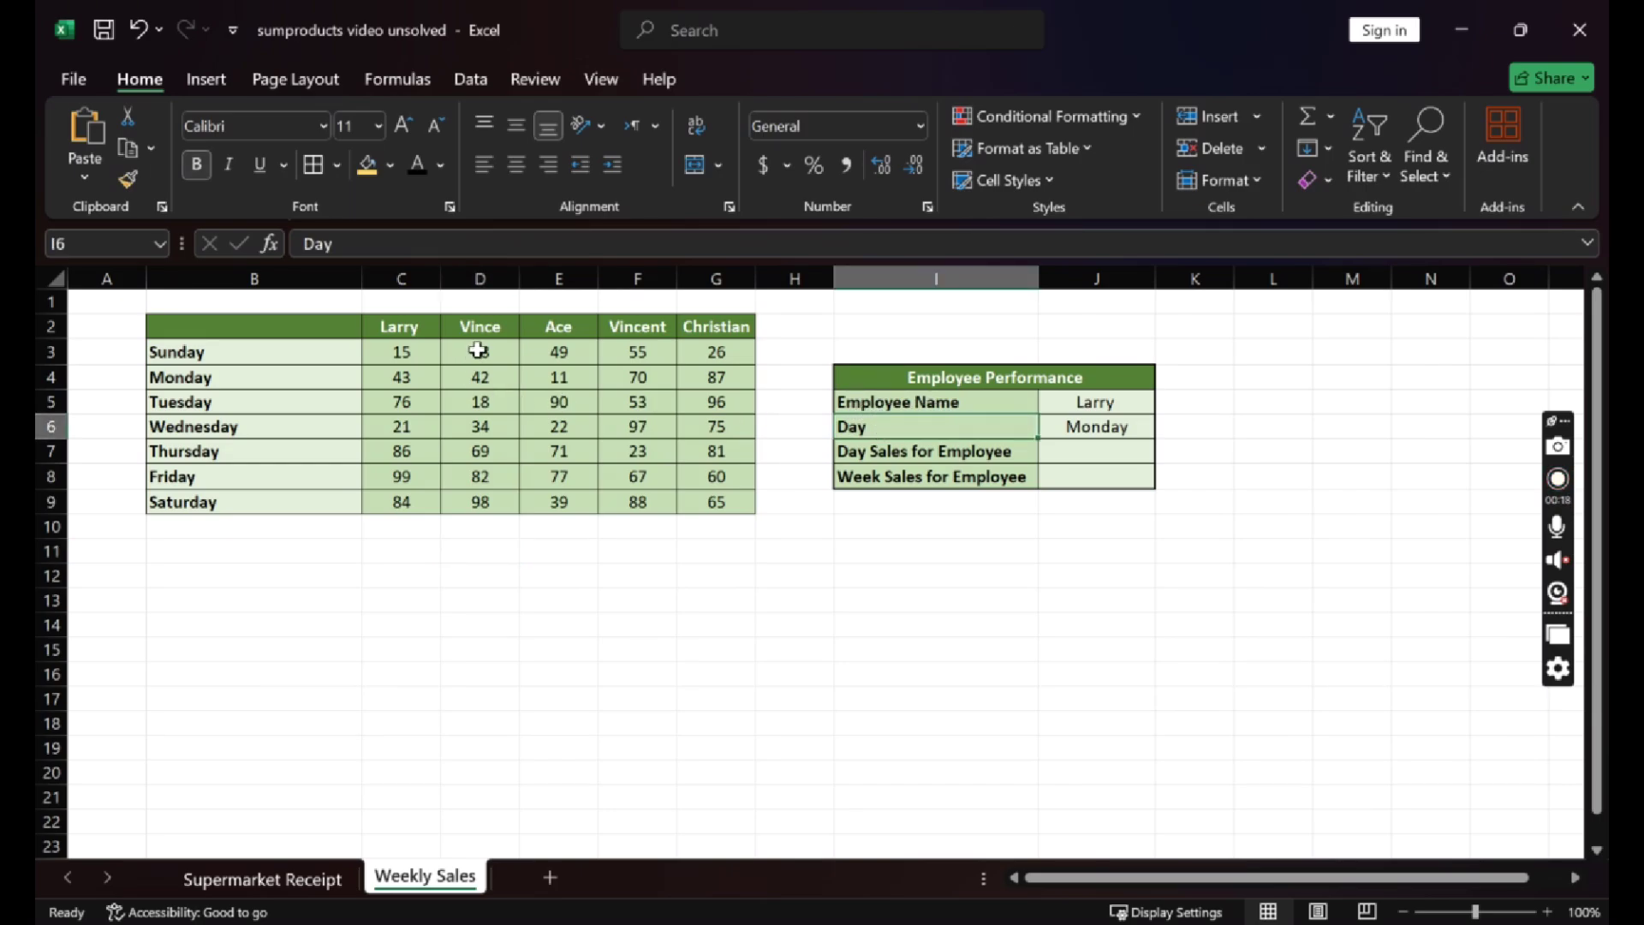
Point out Vince's and Larry's daily sales and the chosen day Monday.
left_click_drag(478, 351, 486, 490)
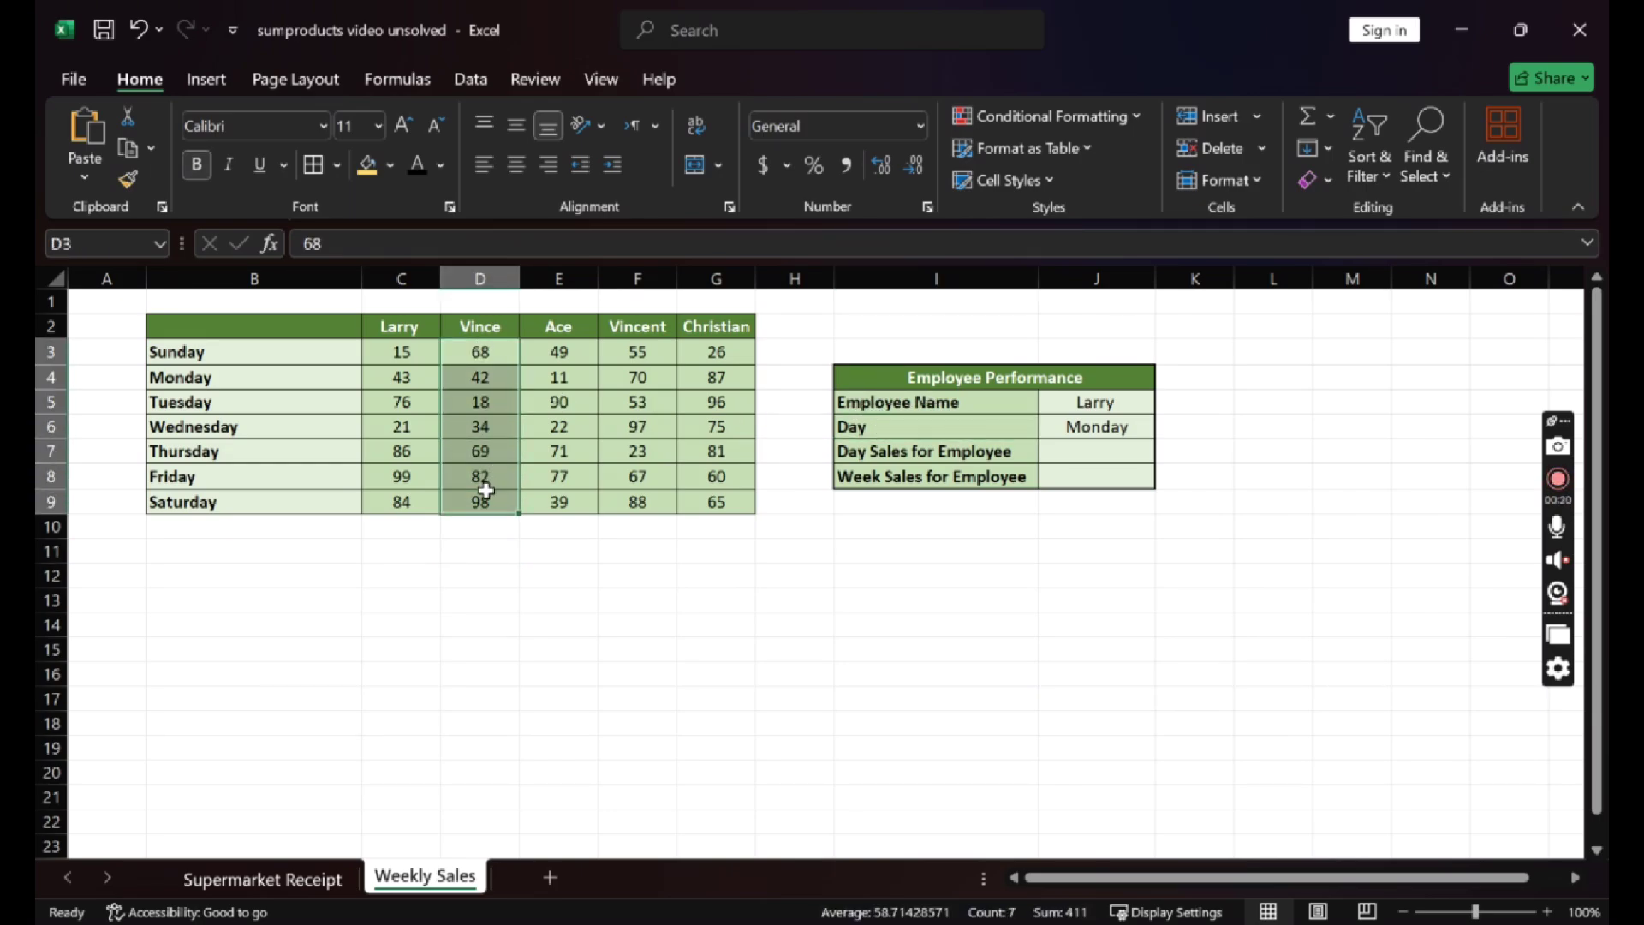
left_click(1096, 428)
key("Down")
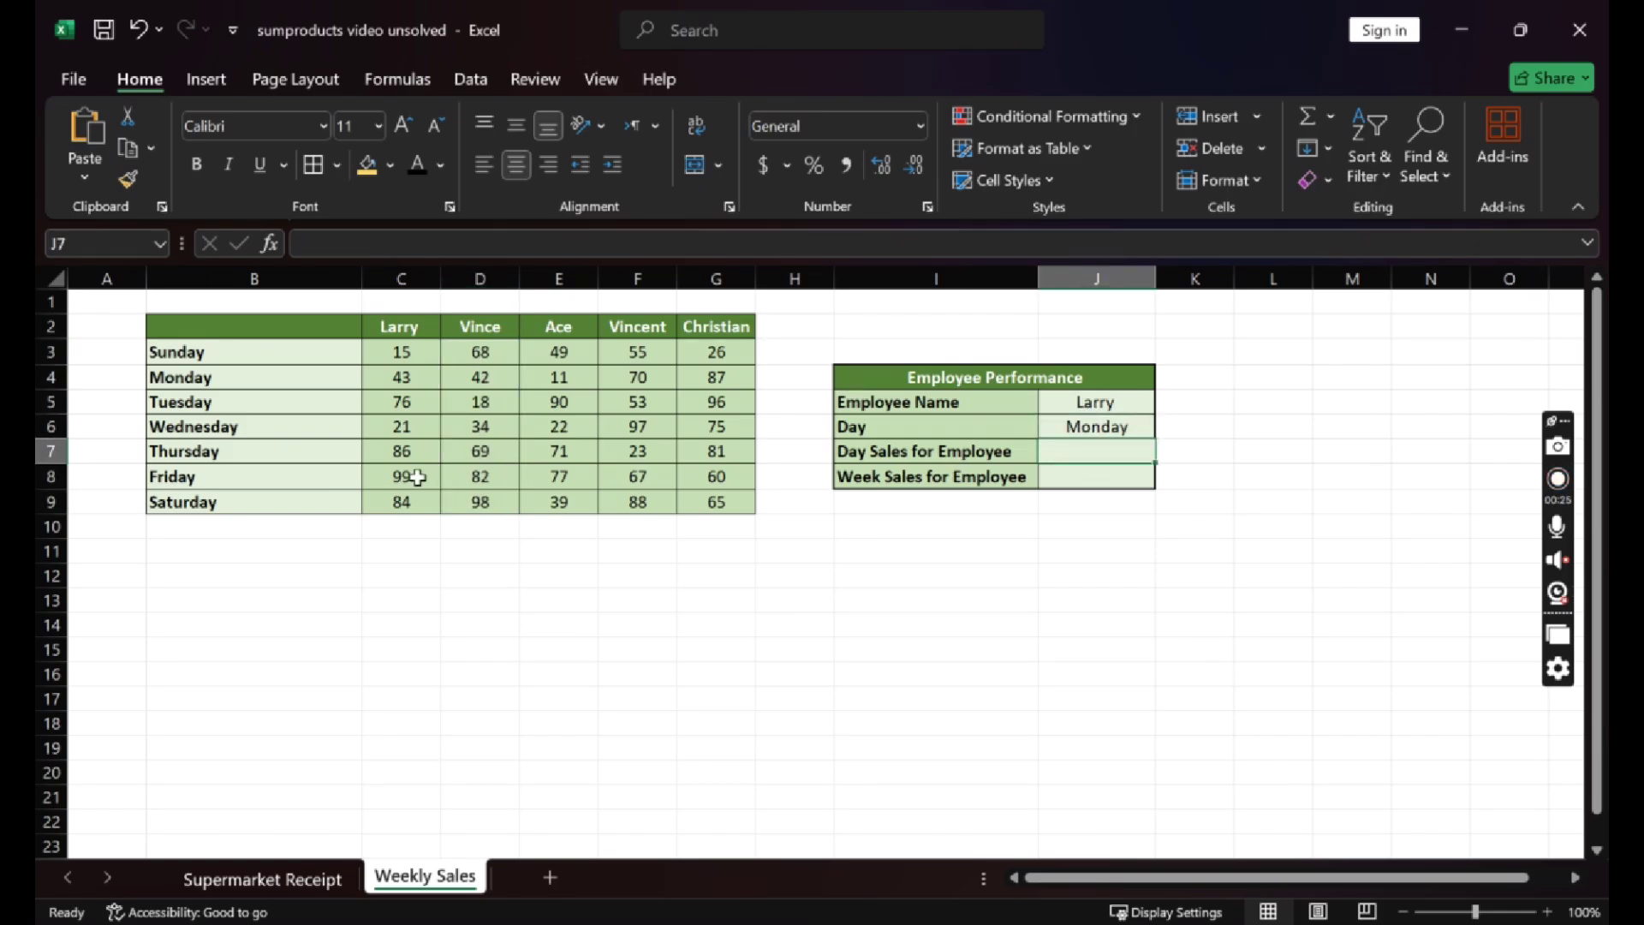
left_click_drag(391, 352, 403, 503)
left_click(405, 351)
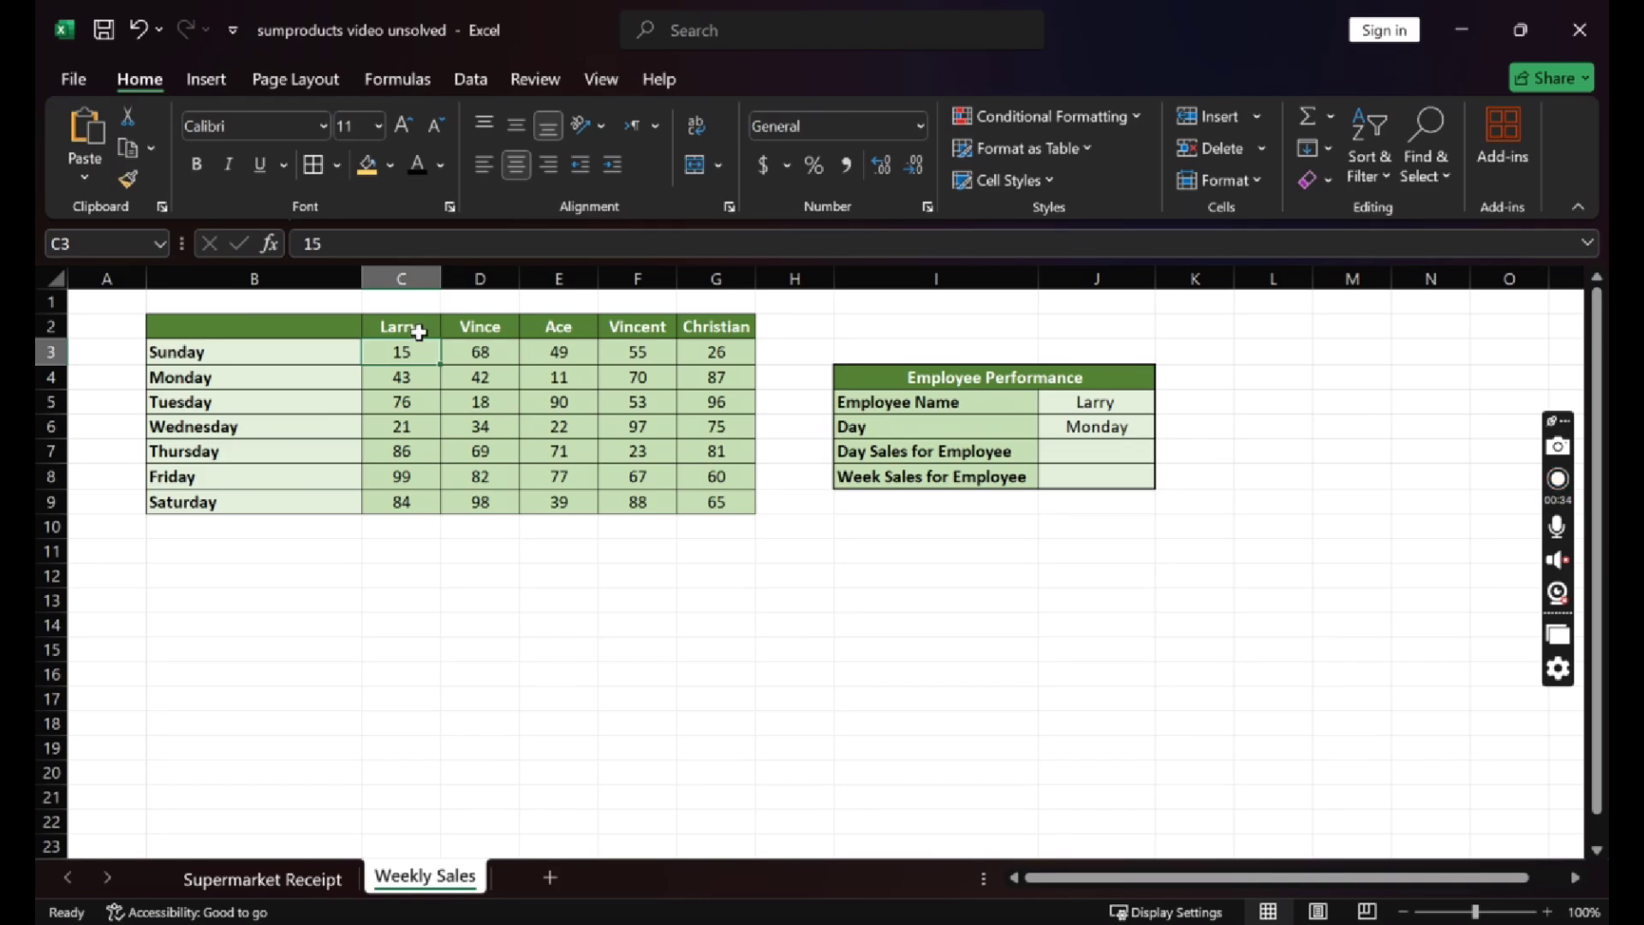
left_click(408, 380)
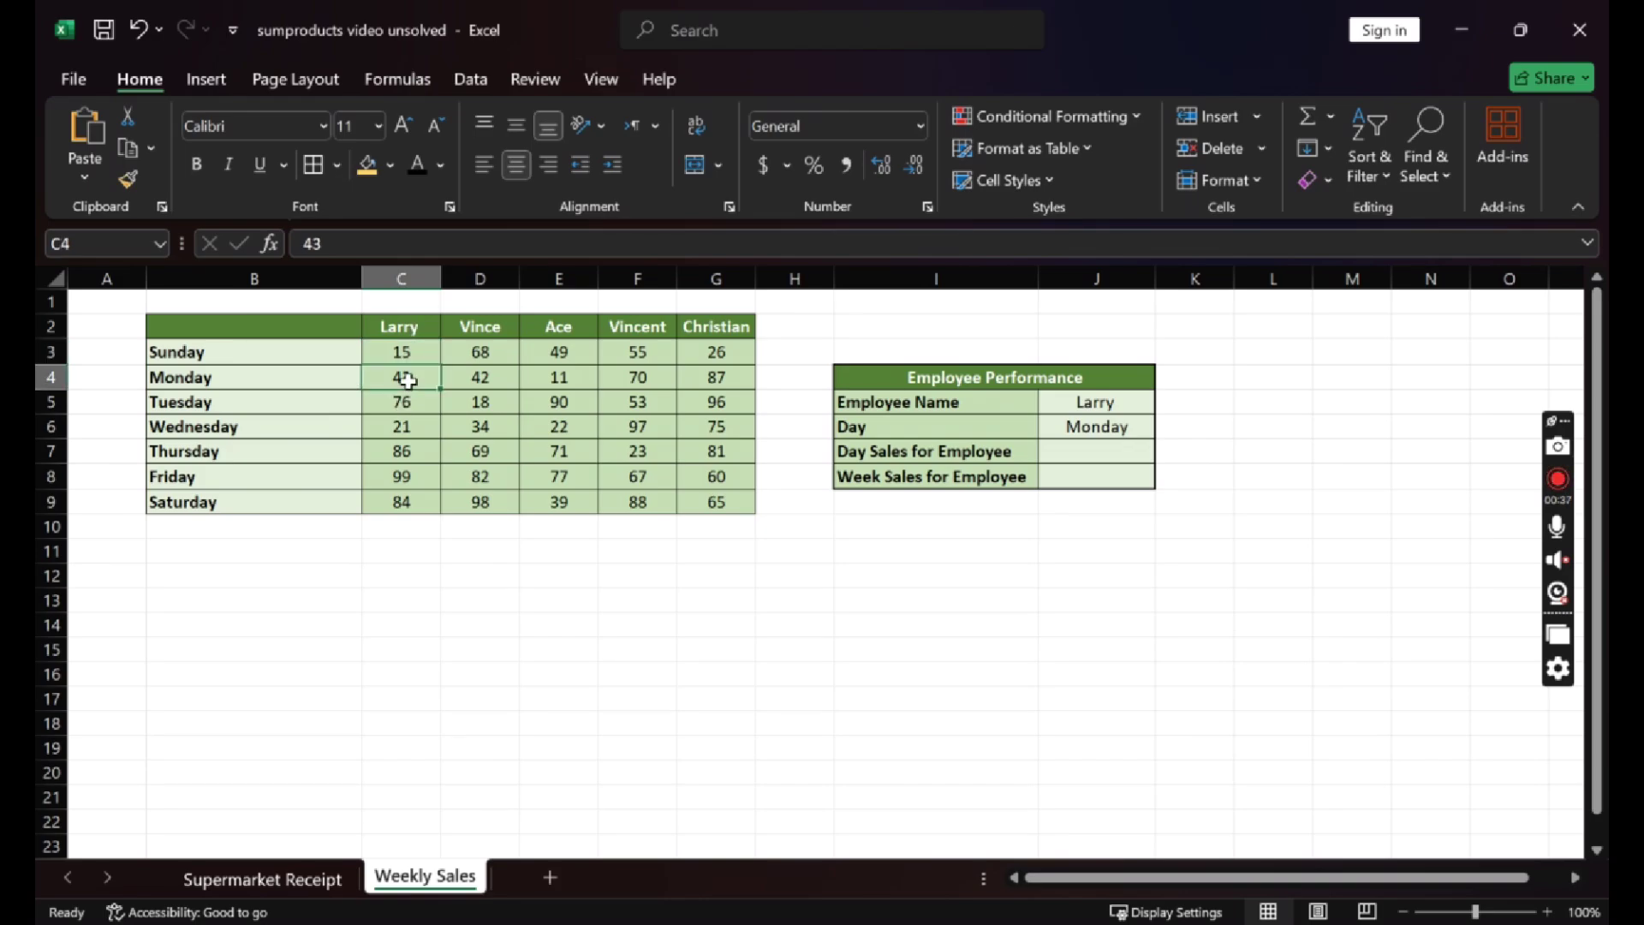
Enter =SUM(C3:C9) in C10 for Larry's weekly total of 424.
left_click(428, 529)
type("=")
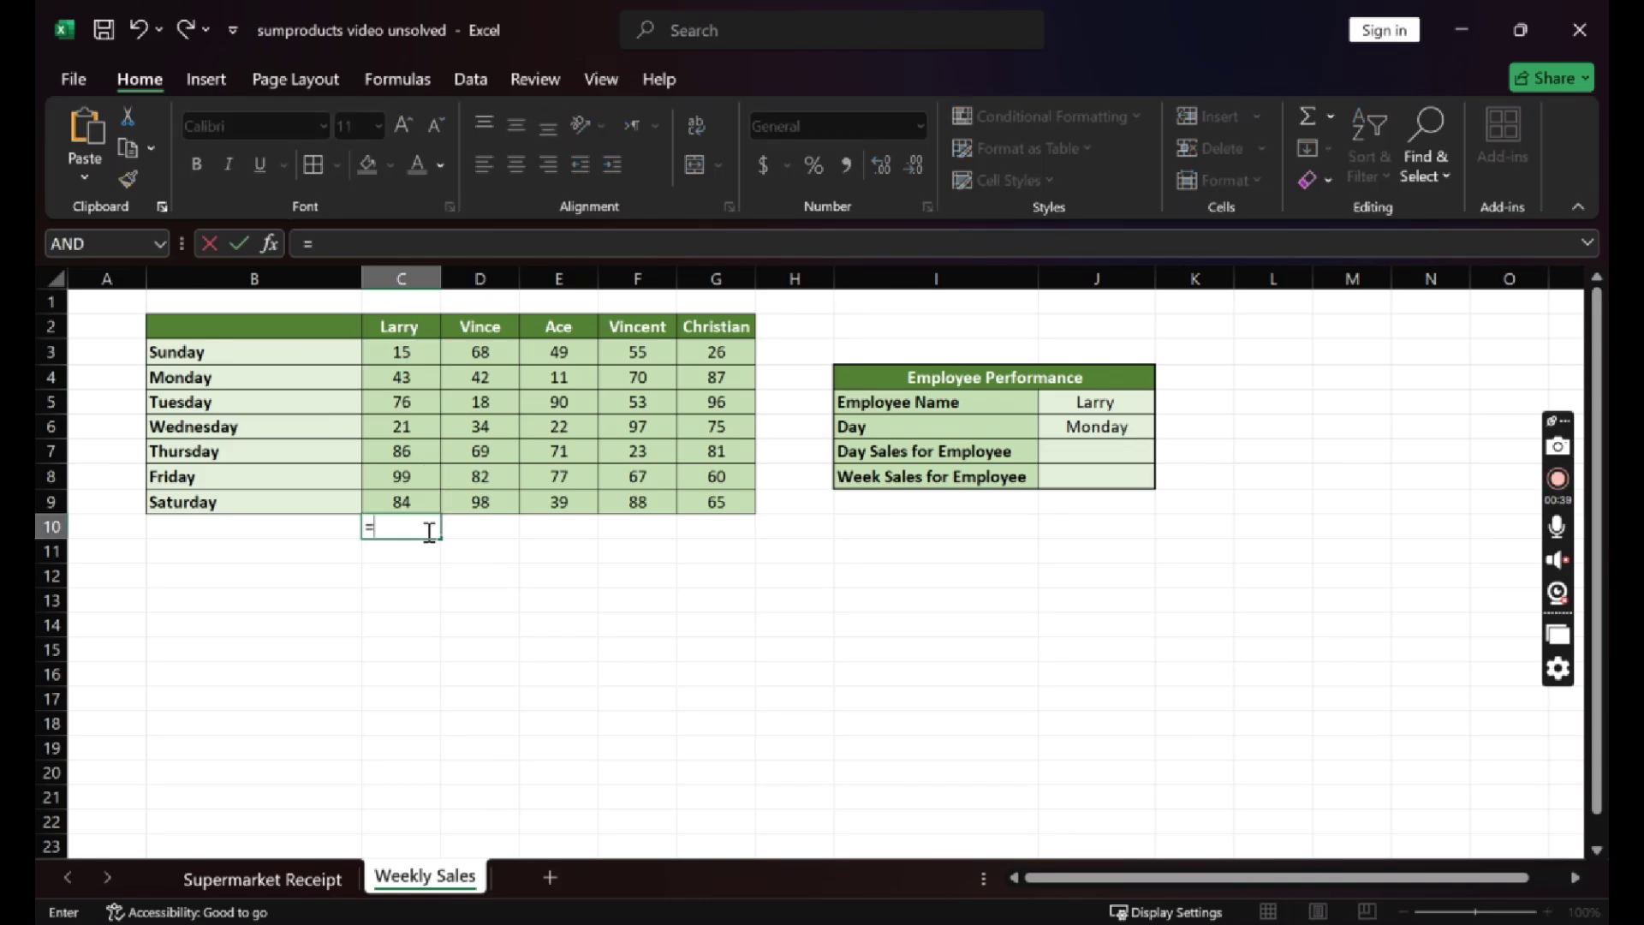
type("sum(")
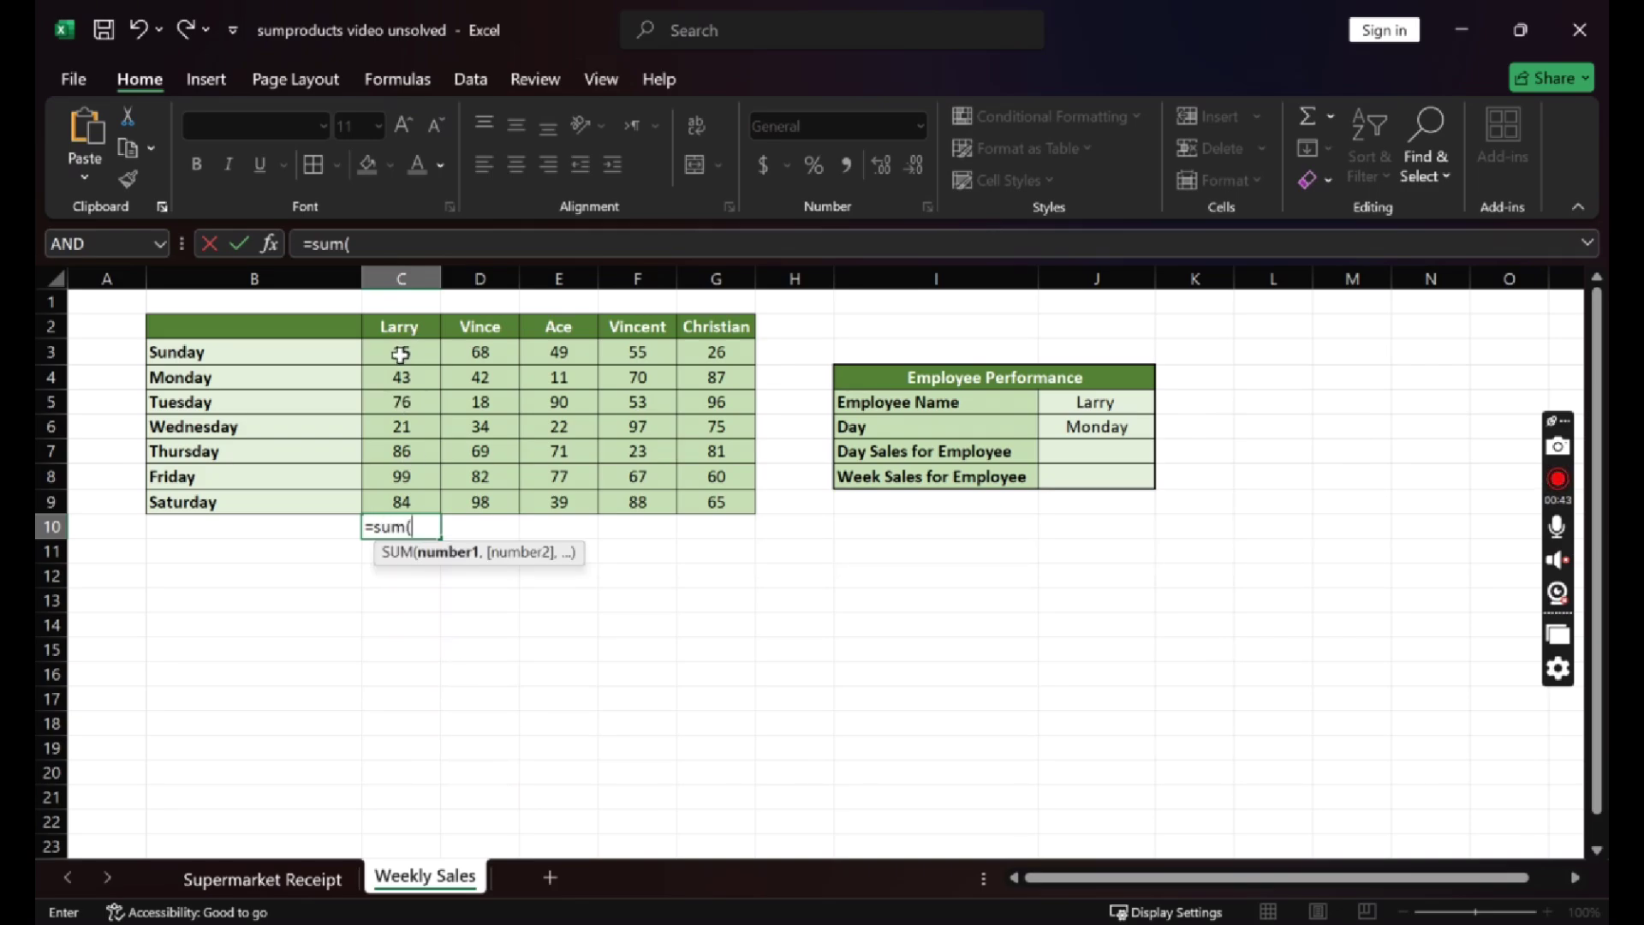
left_click_drag(399, 351, 416, 498)
type(")")
key("Return")
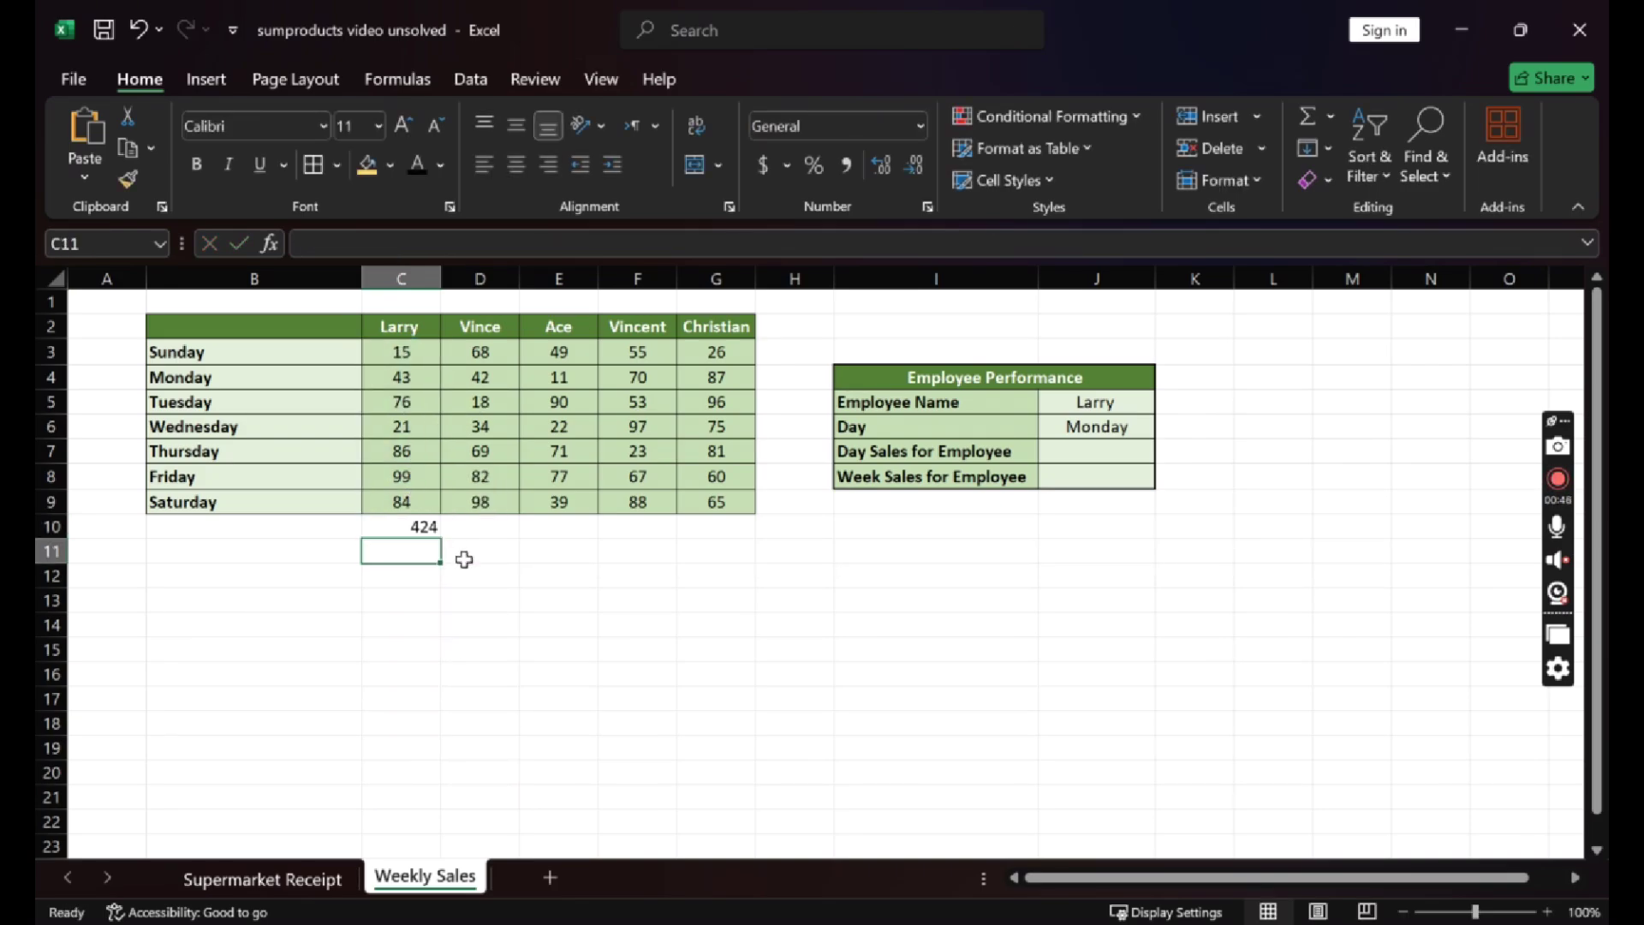
Fill the total across to G10 and check the copied totals 411, 359, 453, 490.
left_click(404, 528)
left_click_drag(441, 539, 722, 549)
left_click(640, 576)
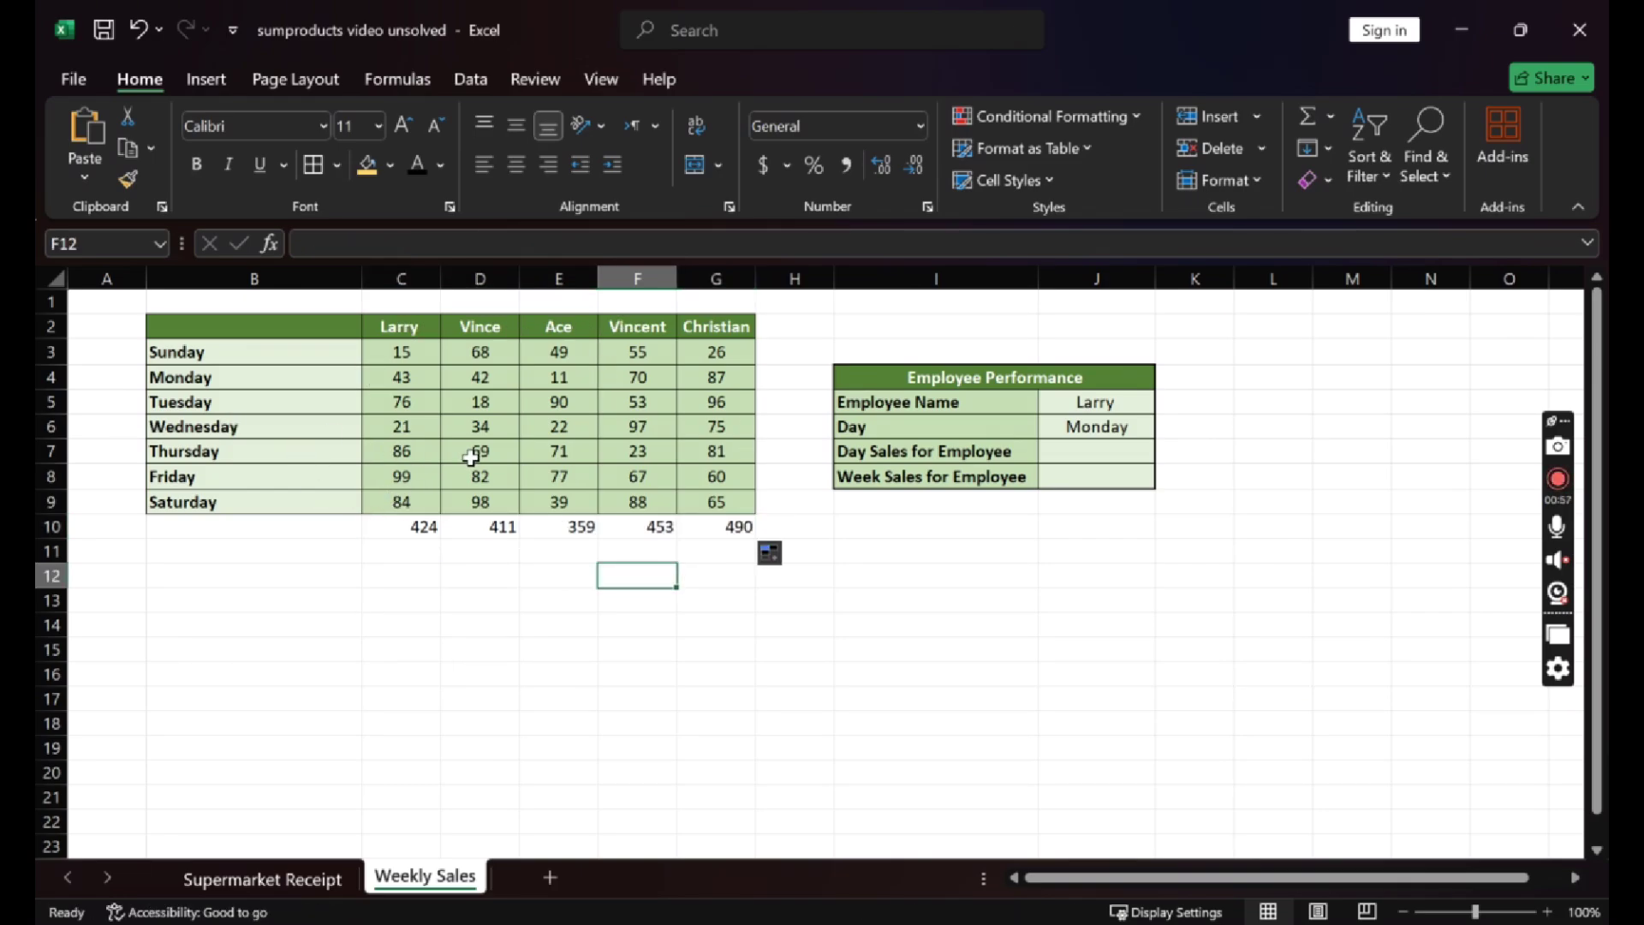
left_click(430, 528)
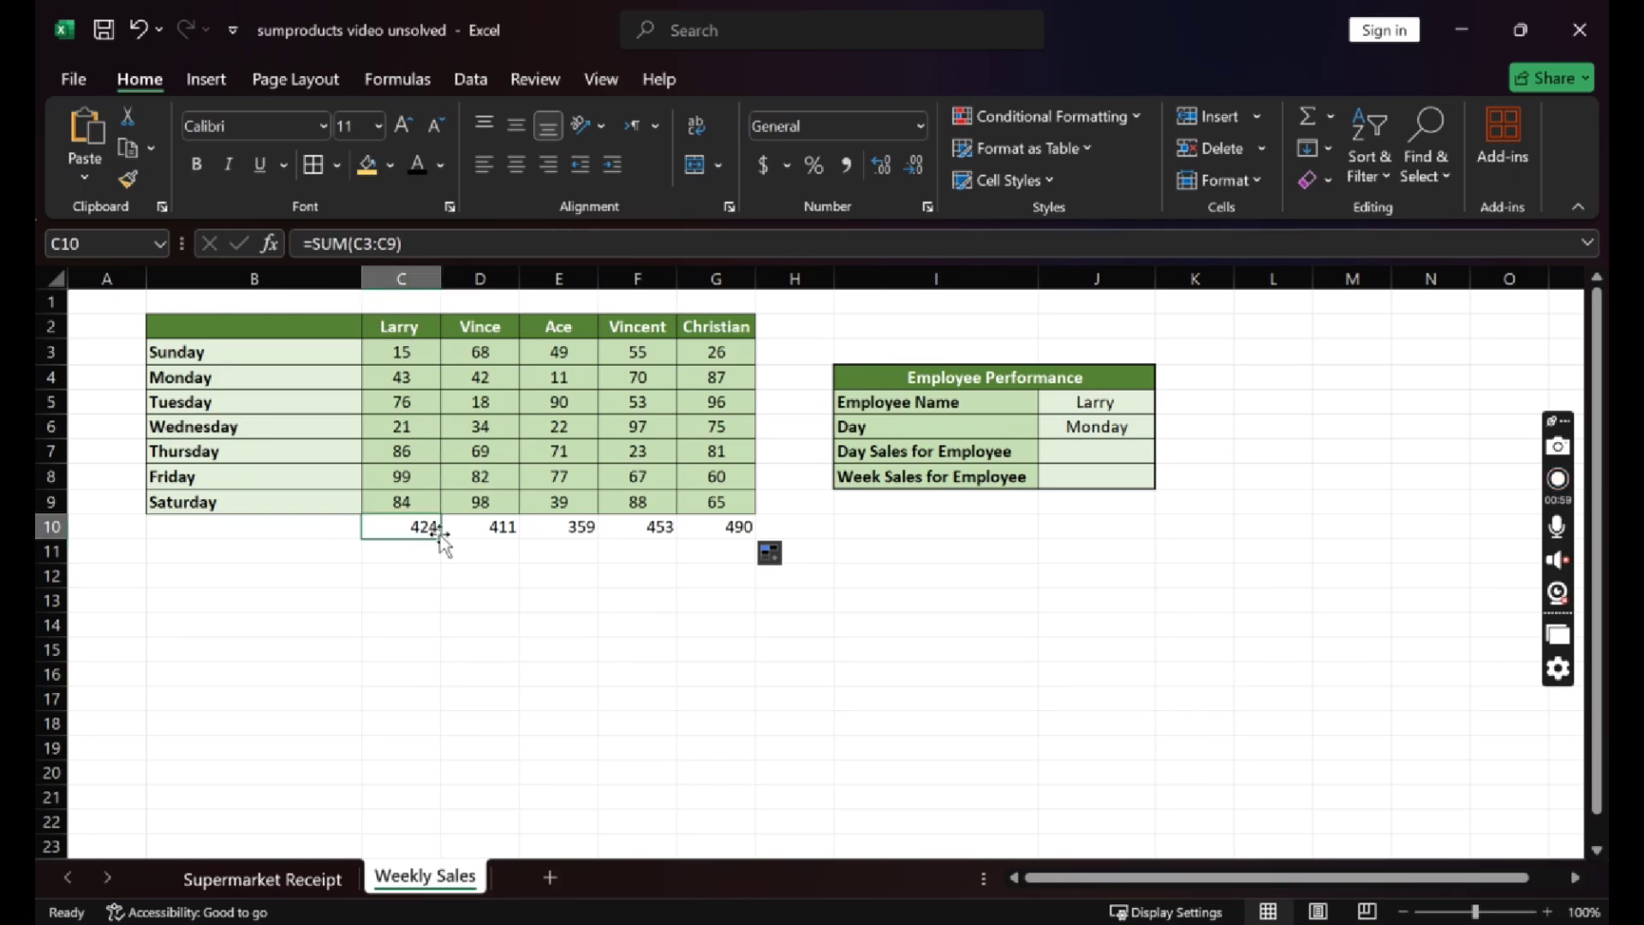
left_click(454, 529)
left_click(575, 531)
left_click(623, 531)
left_click(729, 541)
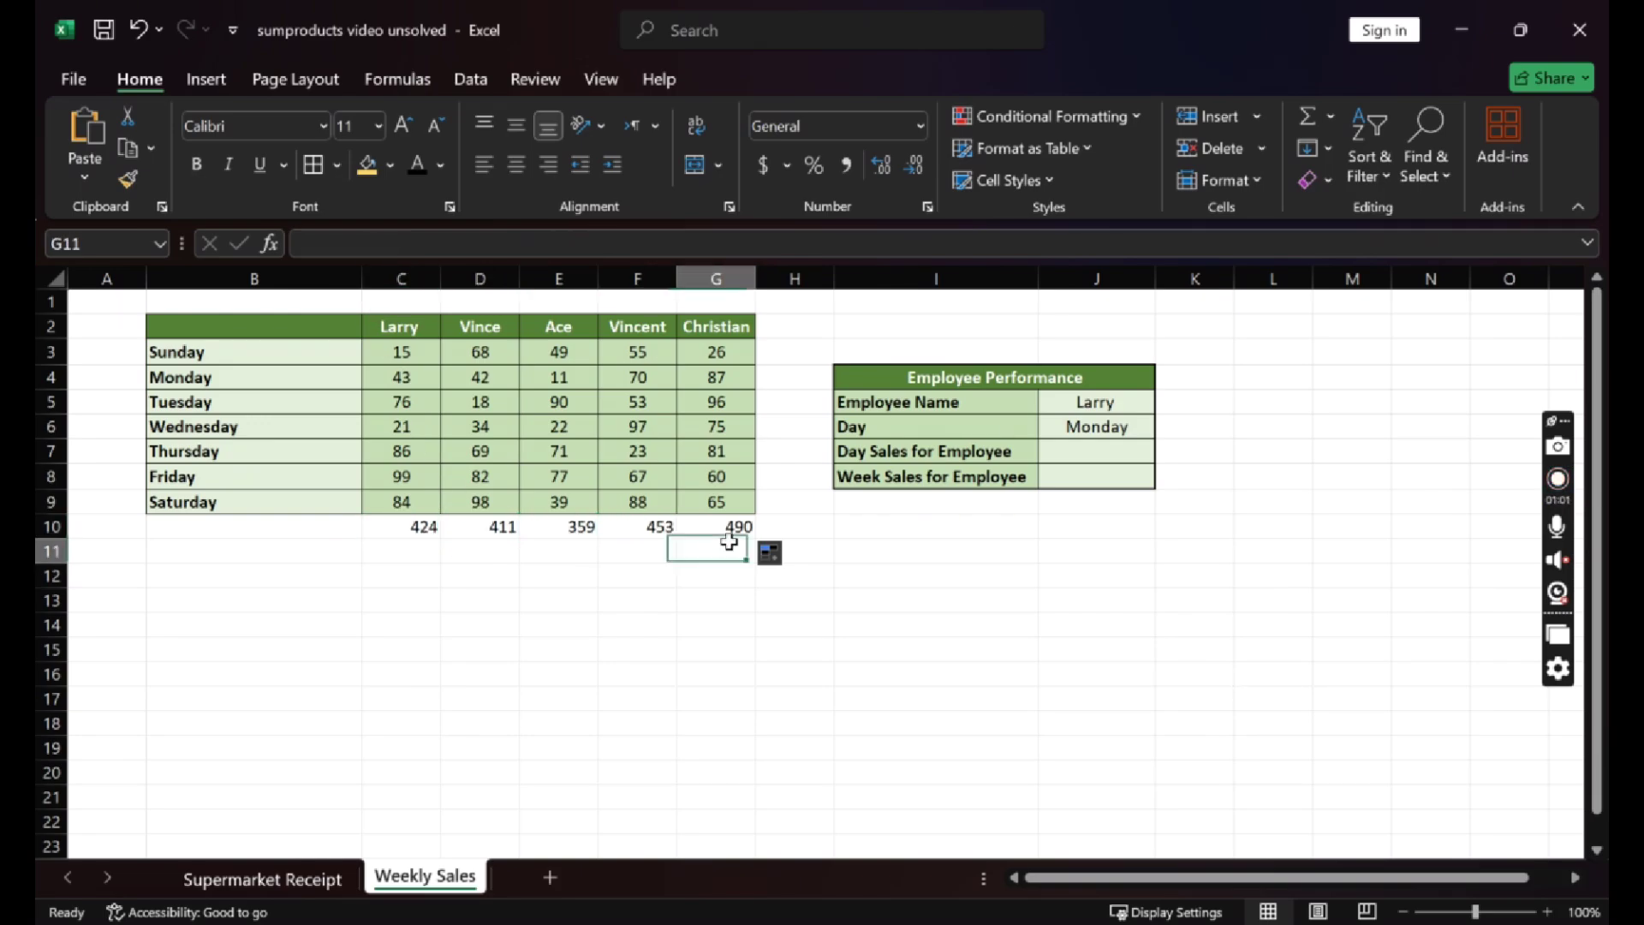
left_click(729, 528)
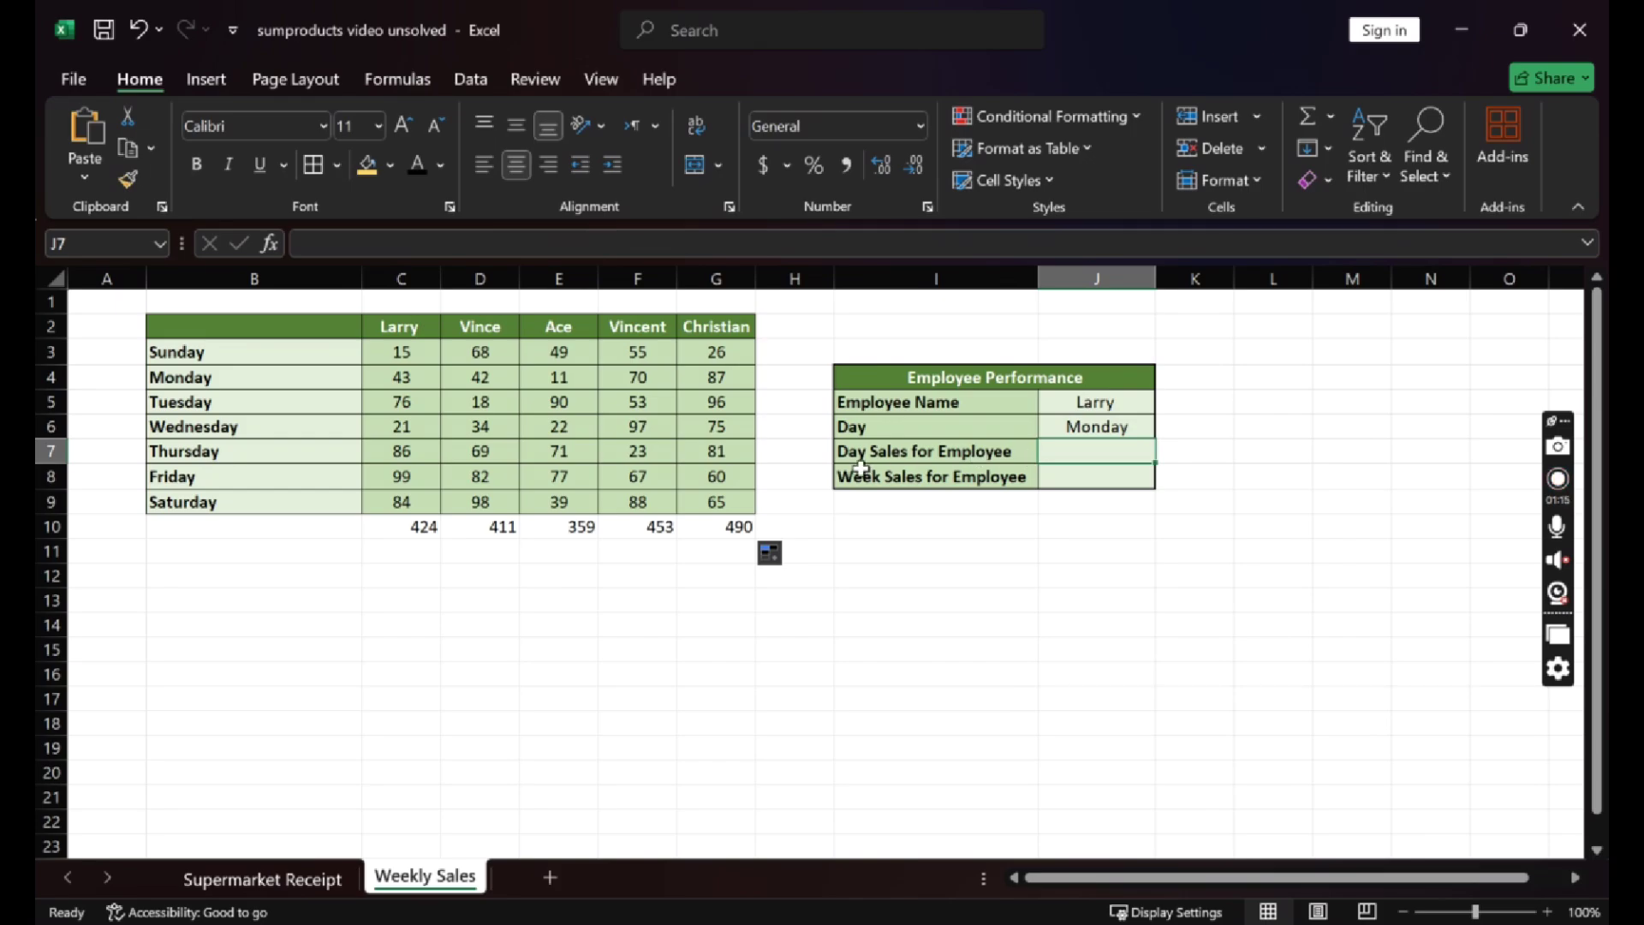
Start J7's formula as =SUMPRODUCT(C3:G9*(C2:G2=J5) to match the chosen employee.
type("=sum")
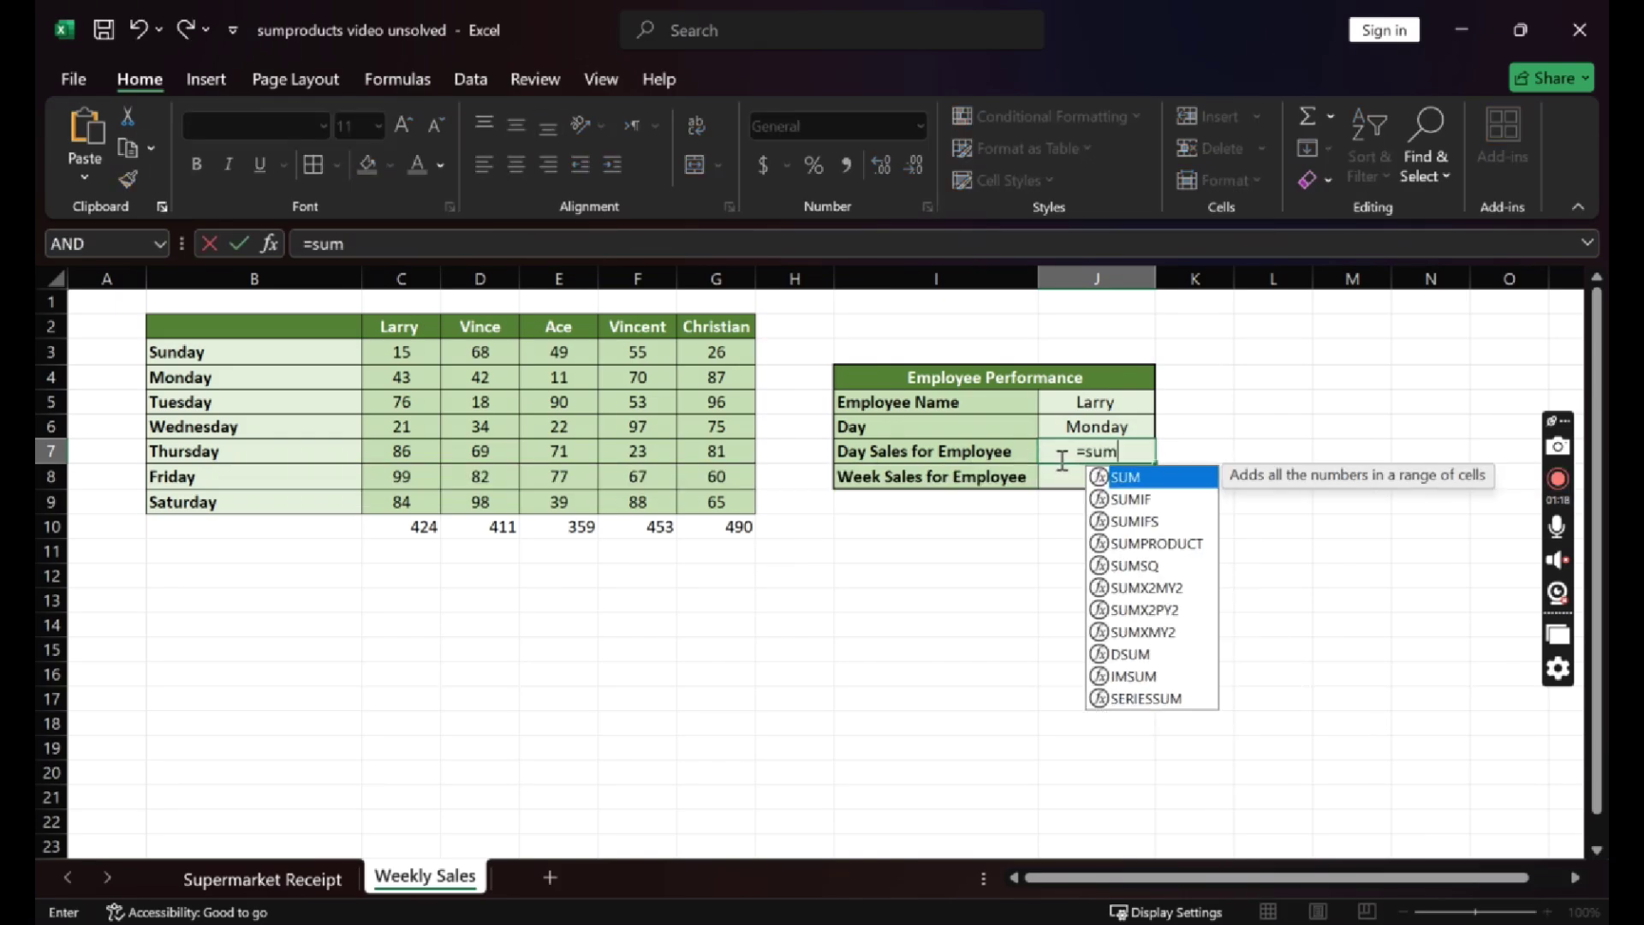
type("produ")
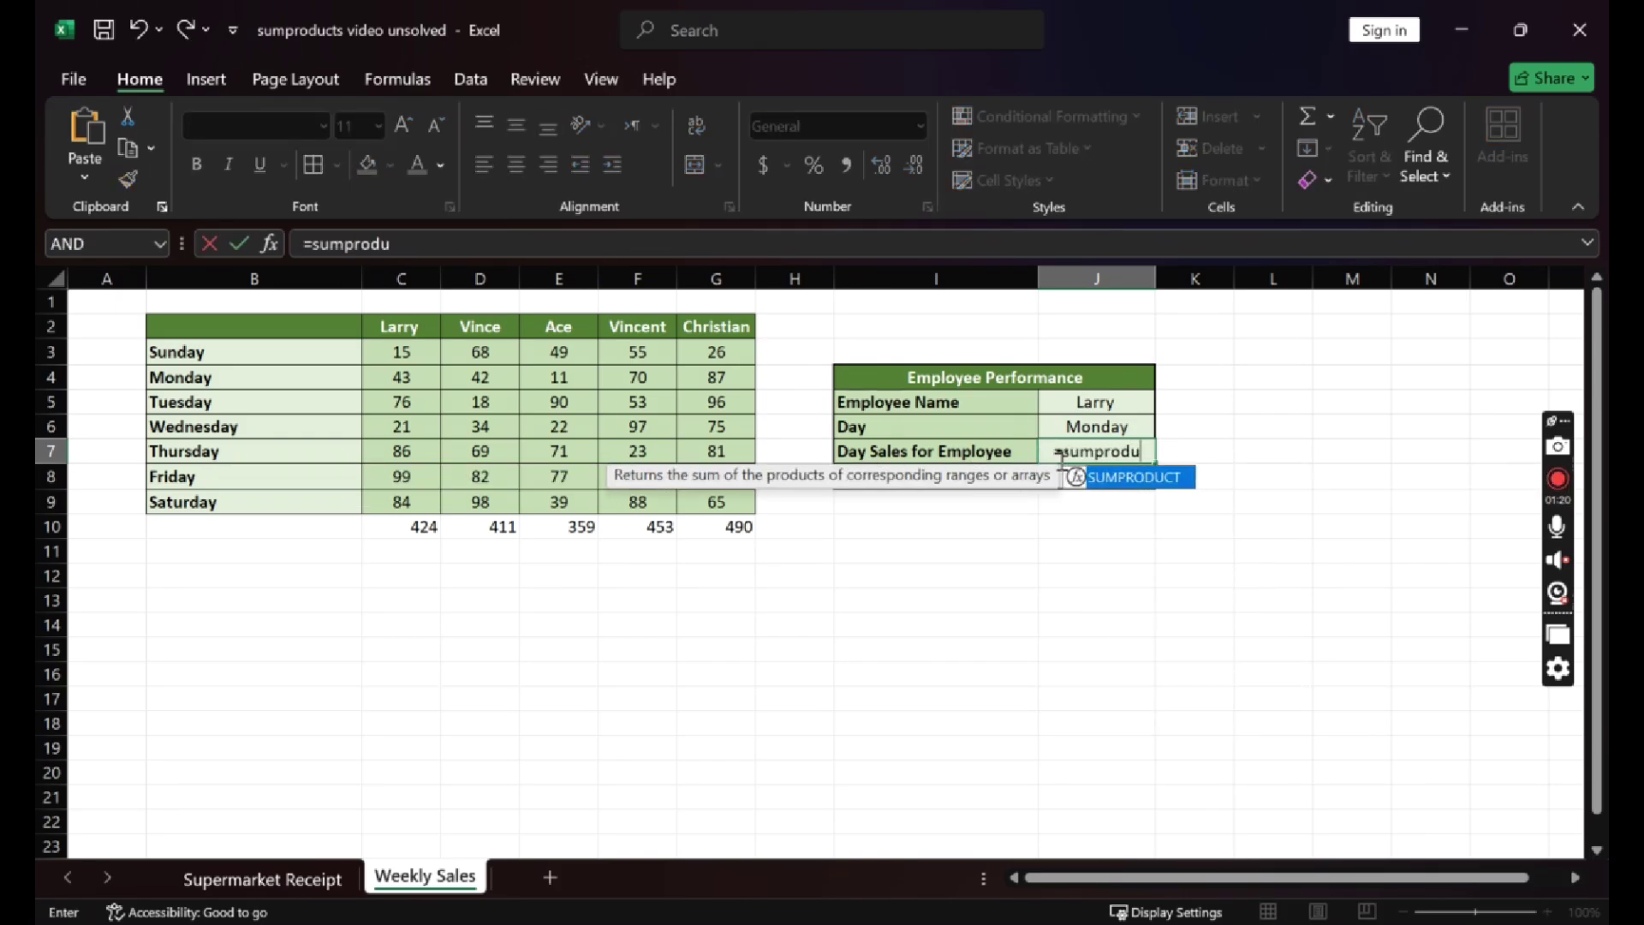
type("ct(")
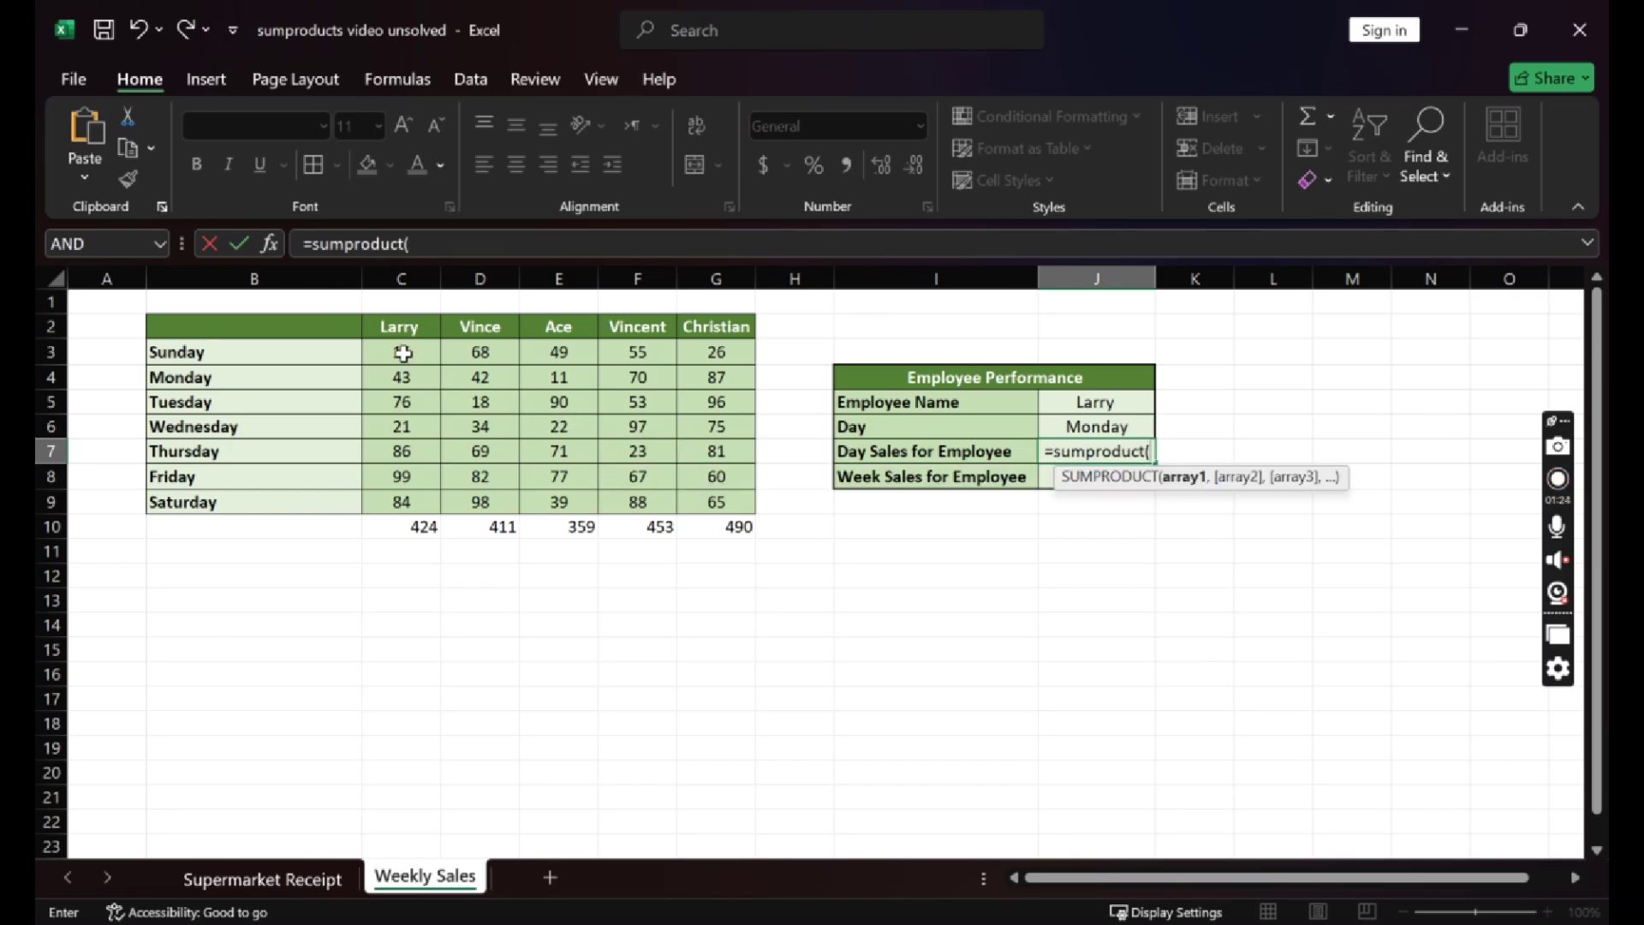
left_click_drag(404, 353, 717, 504)
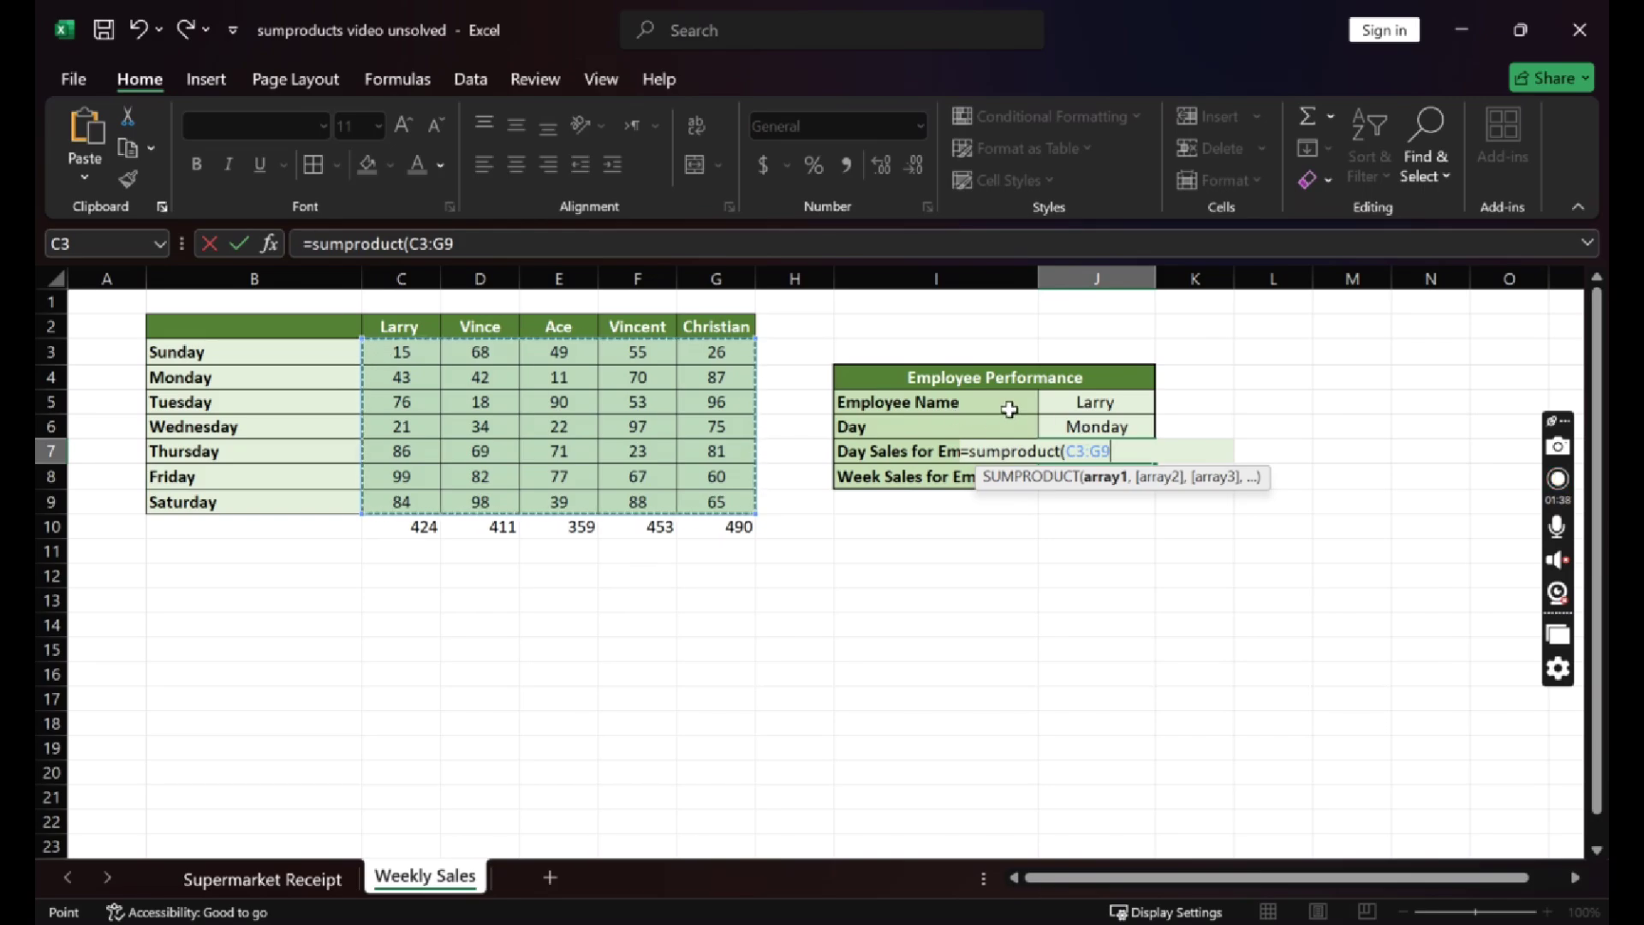
type("*")
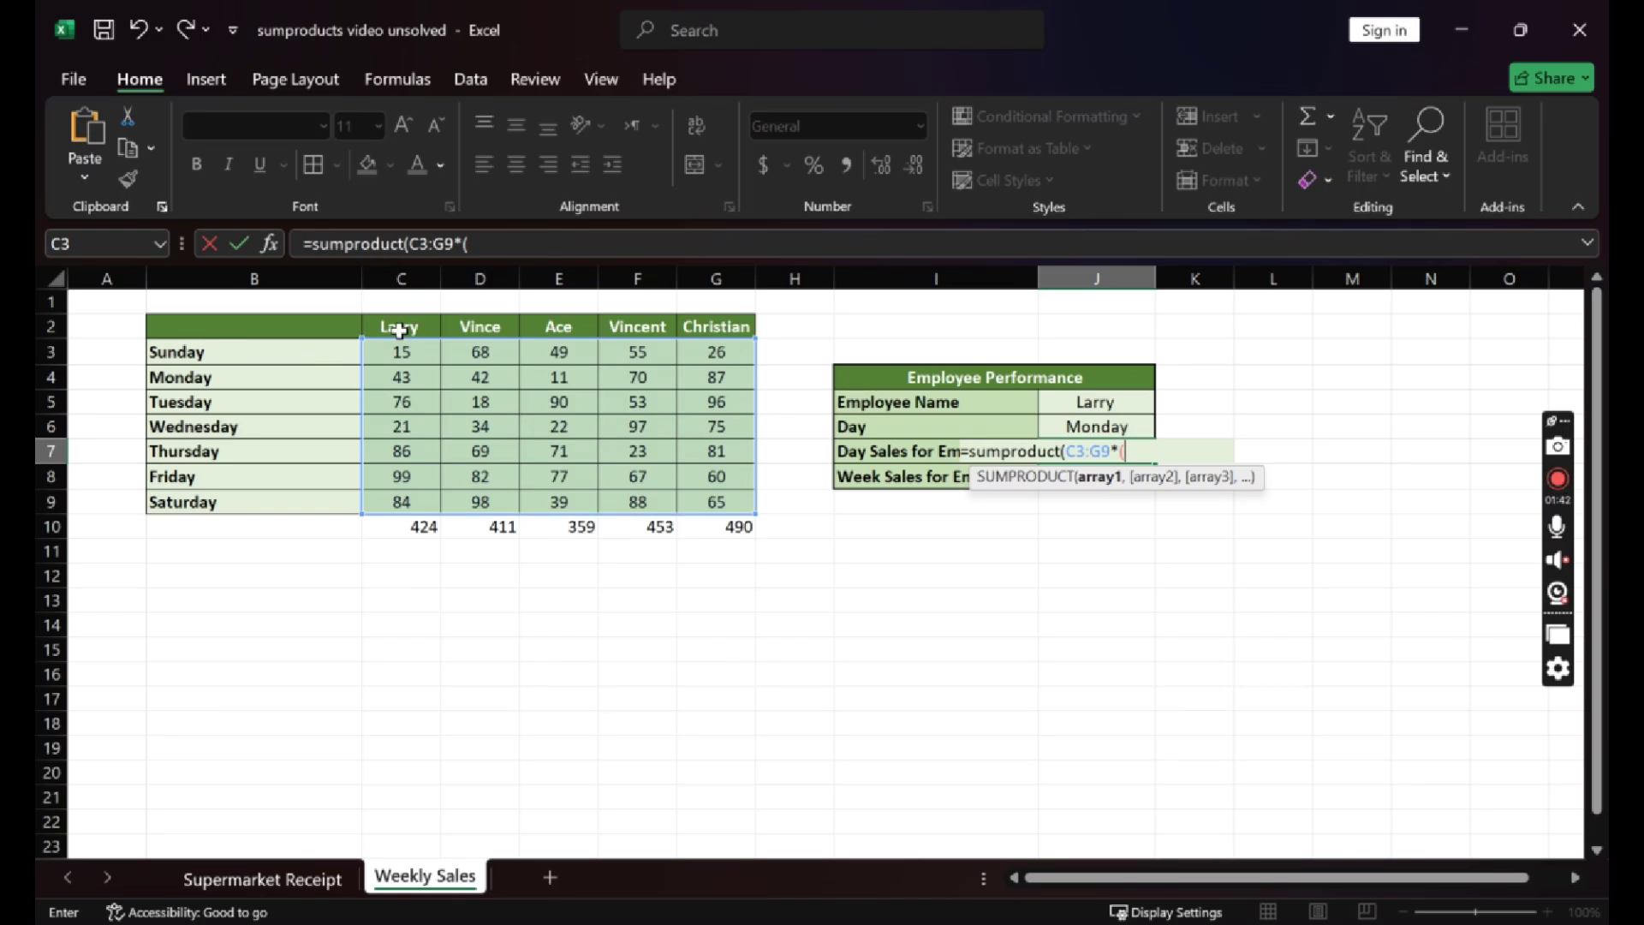
type("(")
left_click_drag(399, 330, 713, 333)
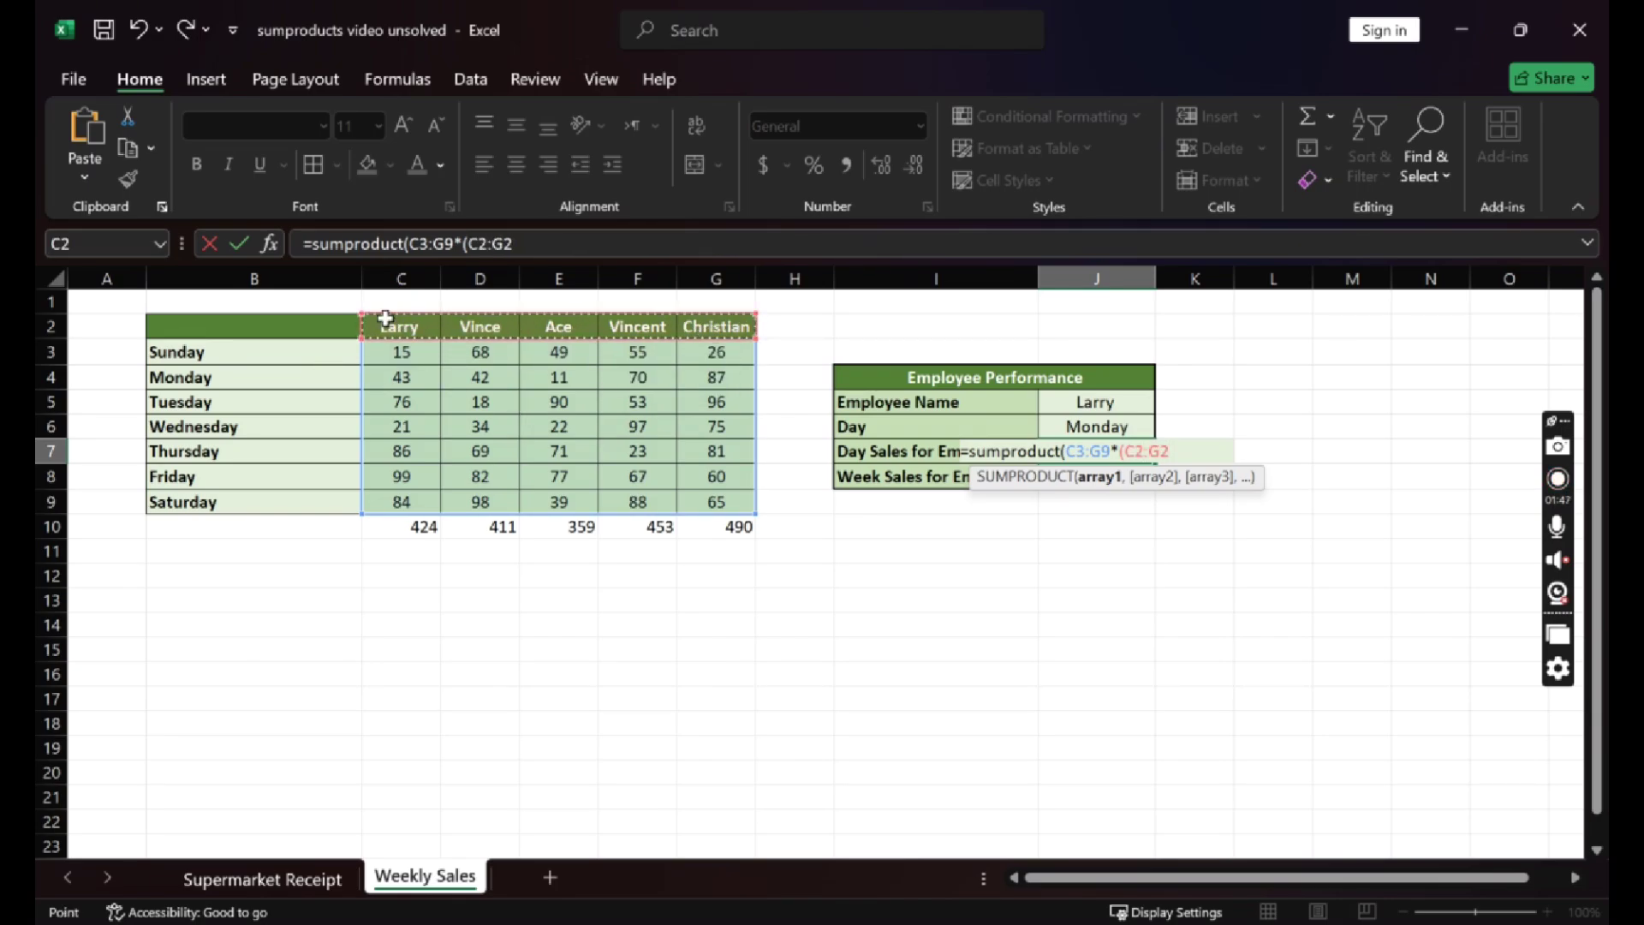
left_click_drag(377, 325, 747, 333)
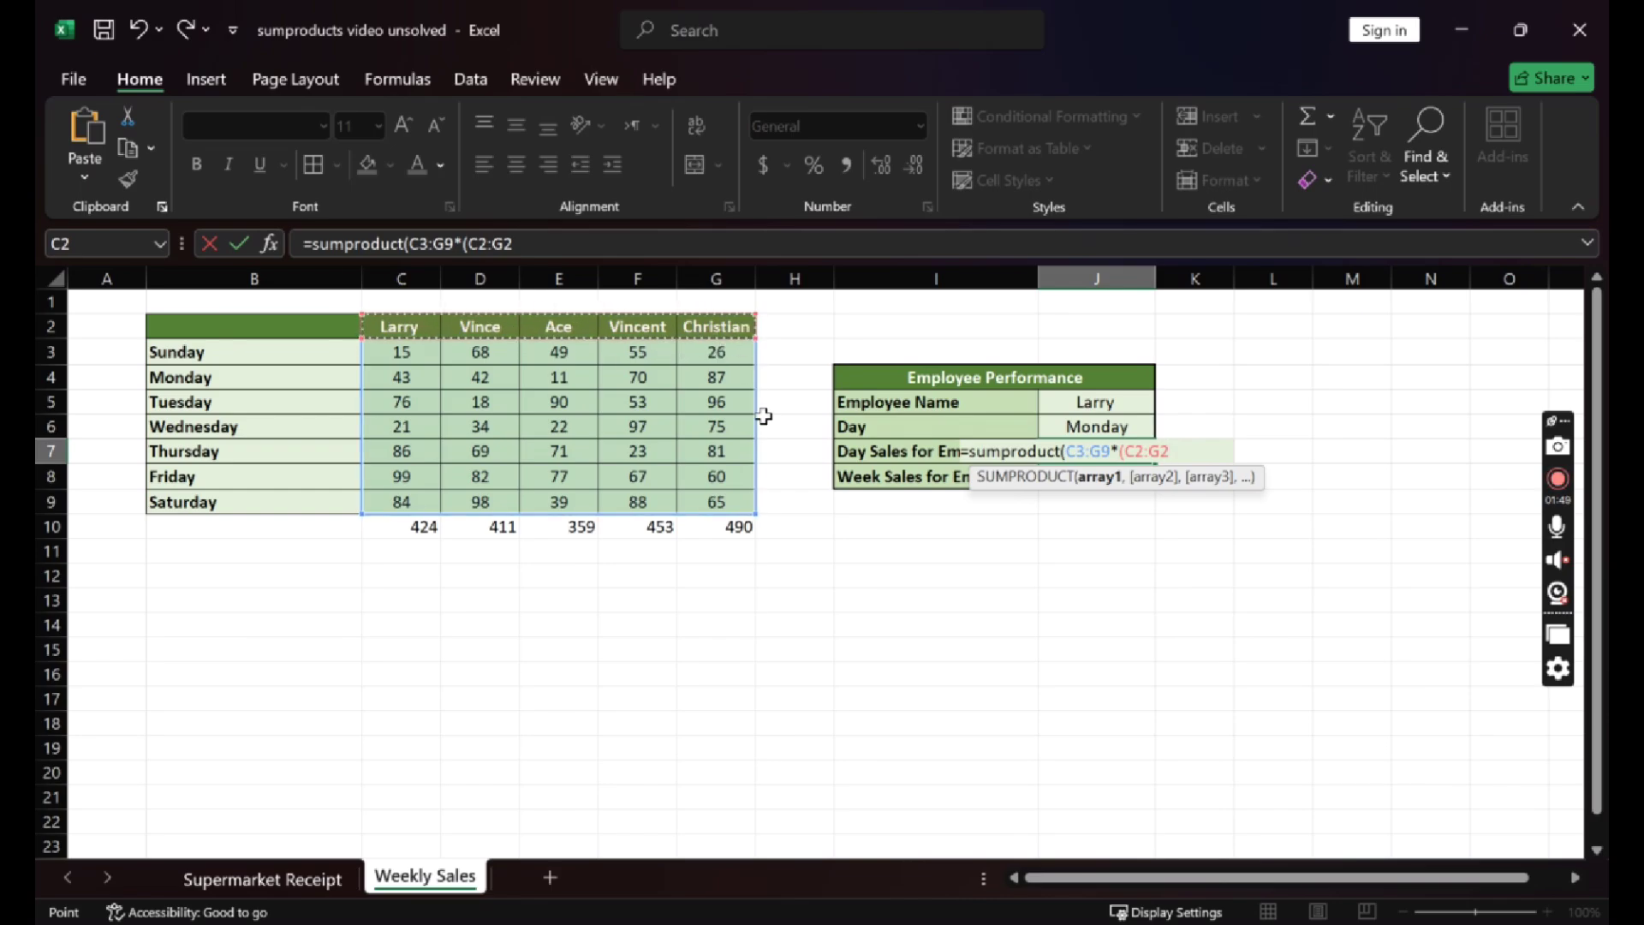
type("=")
left_click(1059, 400)
type(")*(")
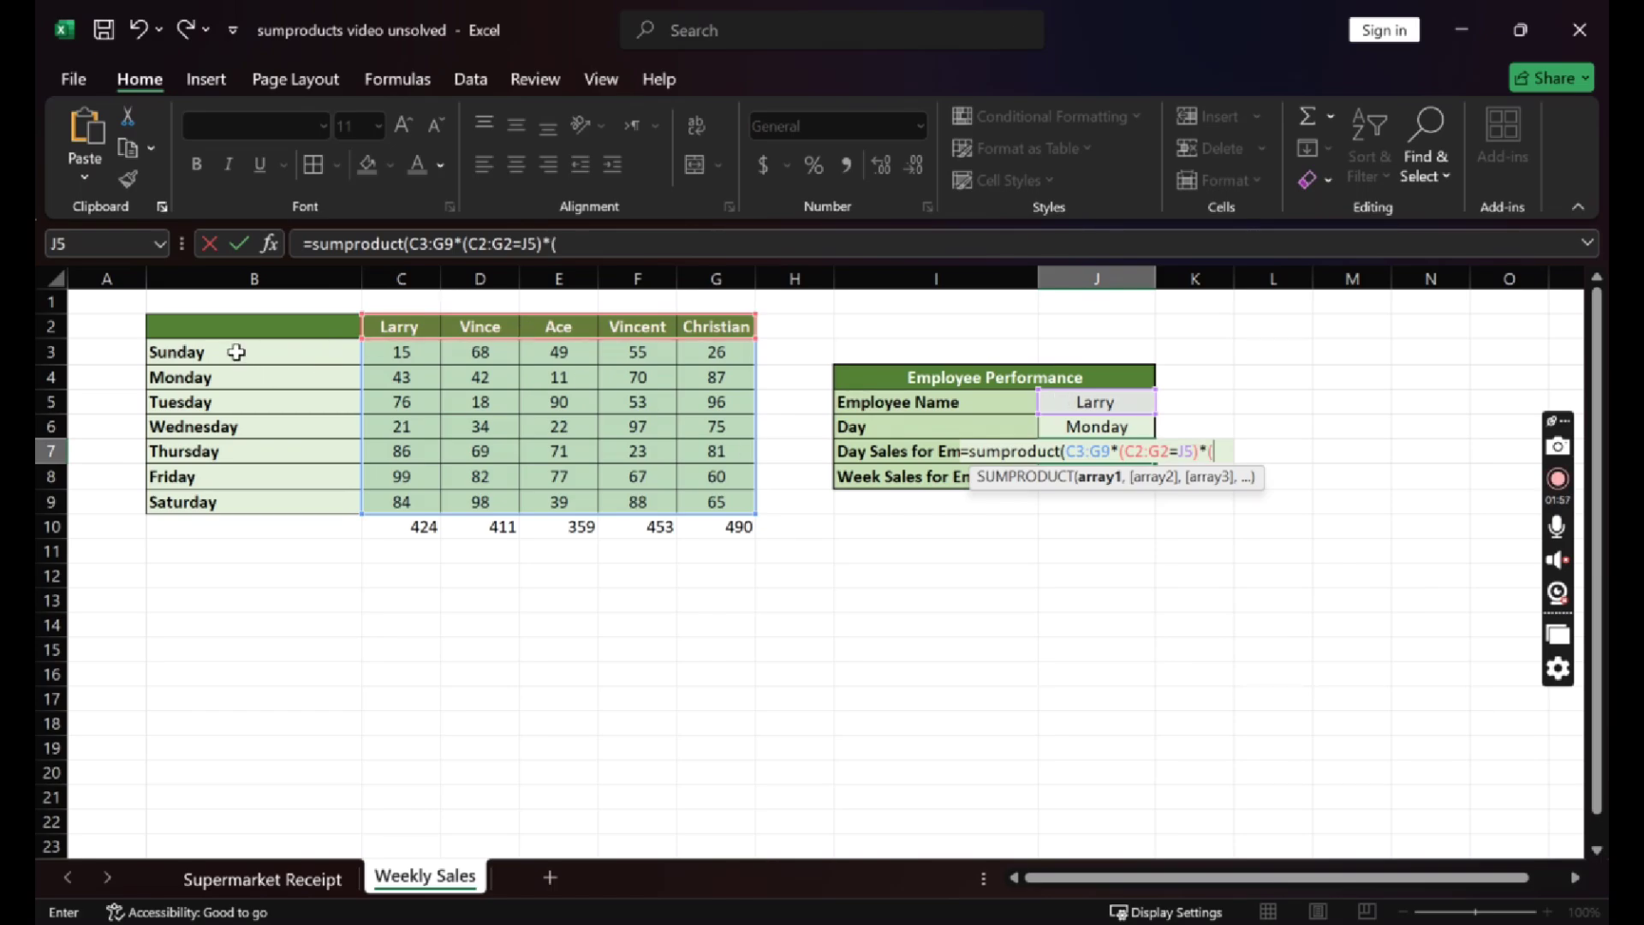
Add the day condition (B3:B9=J6) and enter it, returning 43 for Larry on Monday.
left_click_drag(226, 354, 242, 510)
type("=")
left_click(1118, 422)
type("))")
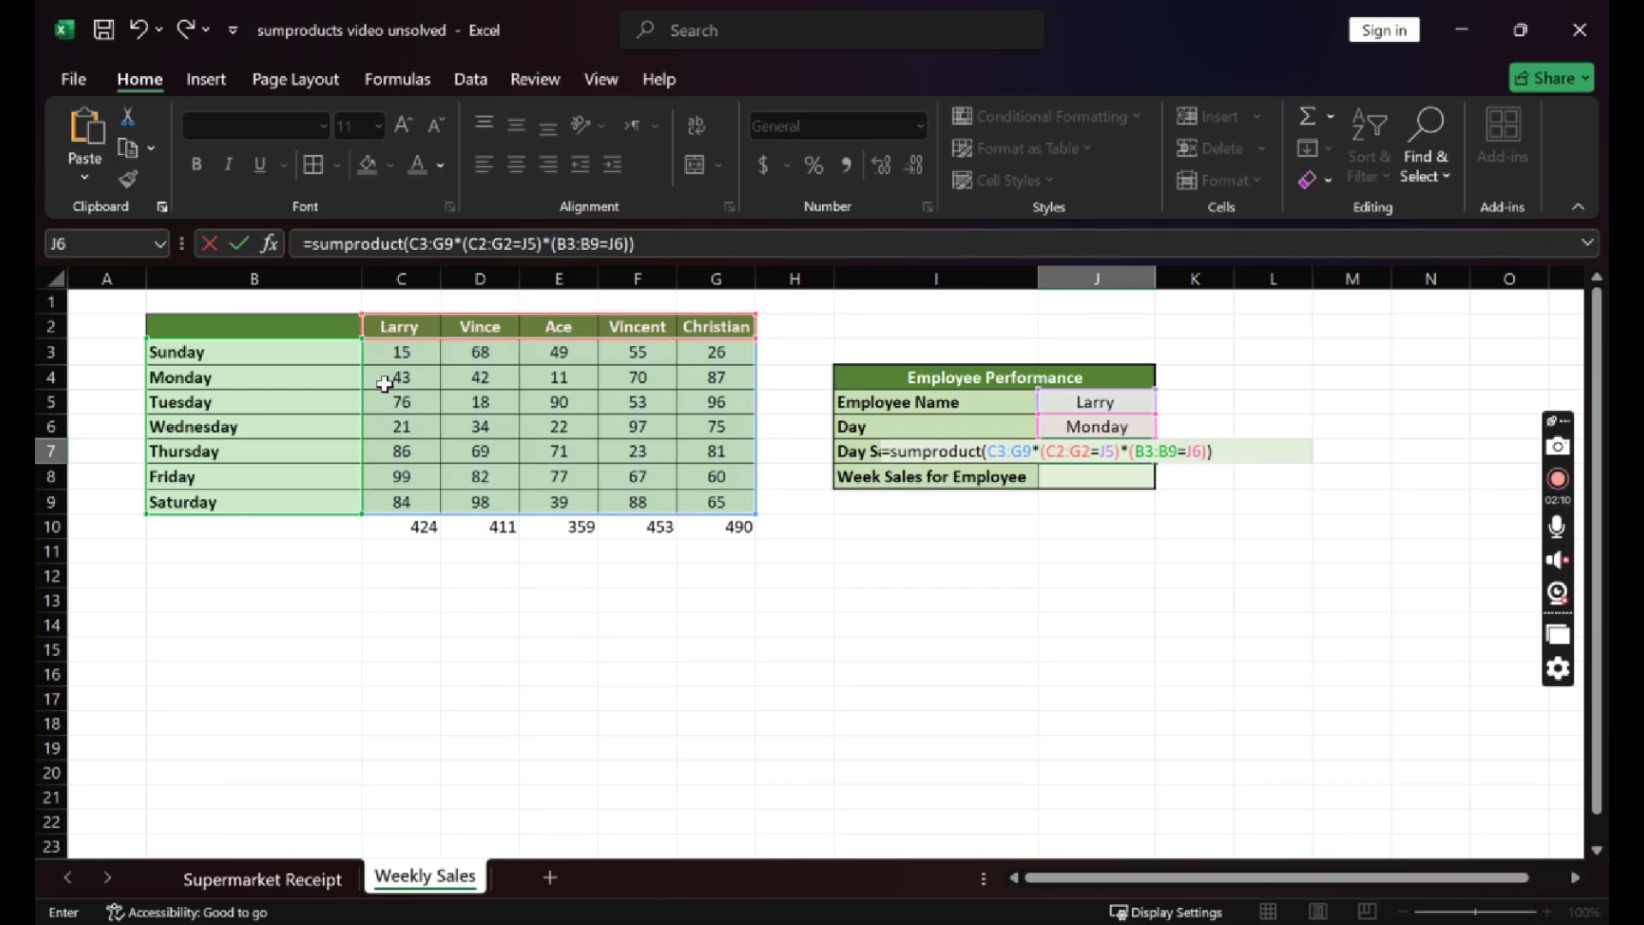
key("Return")
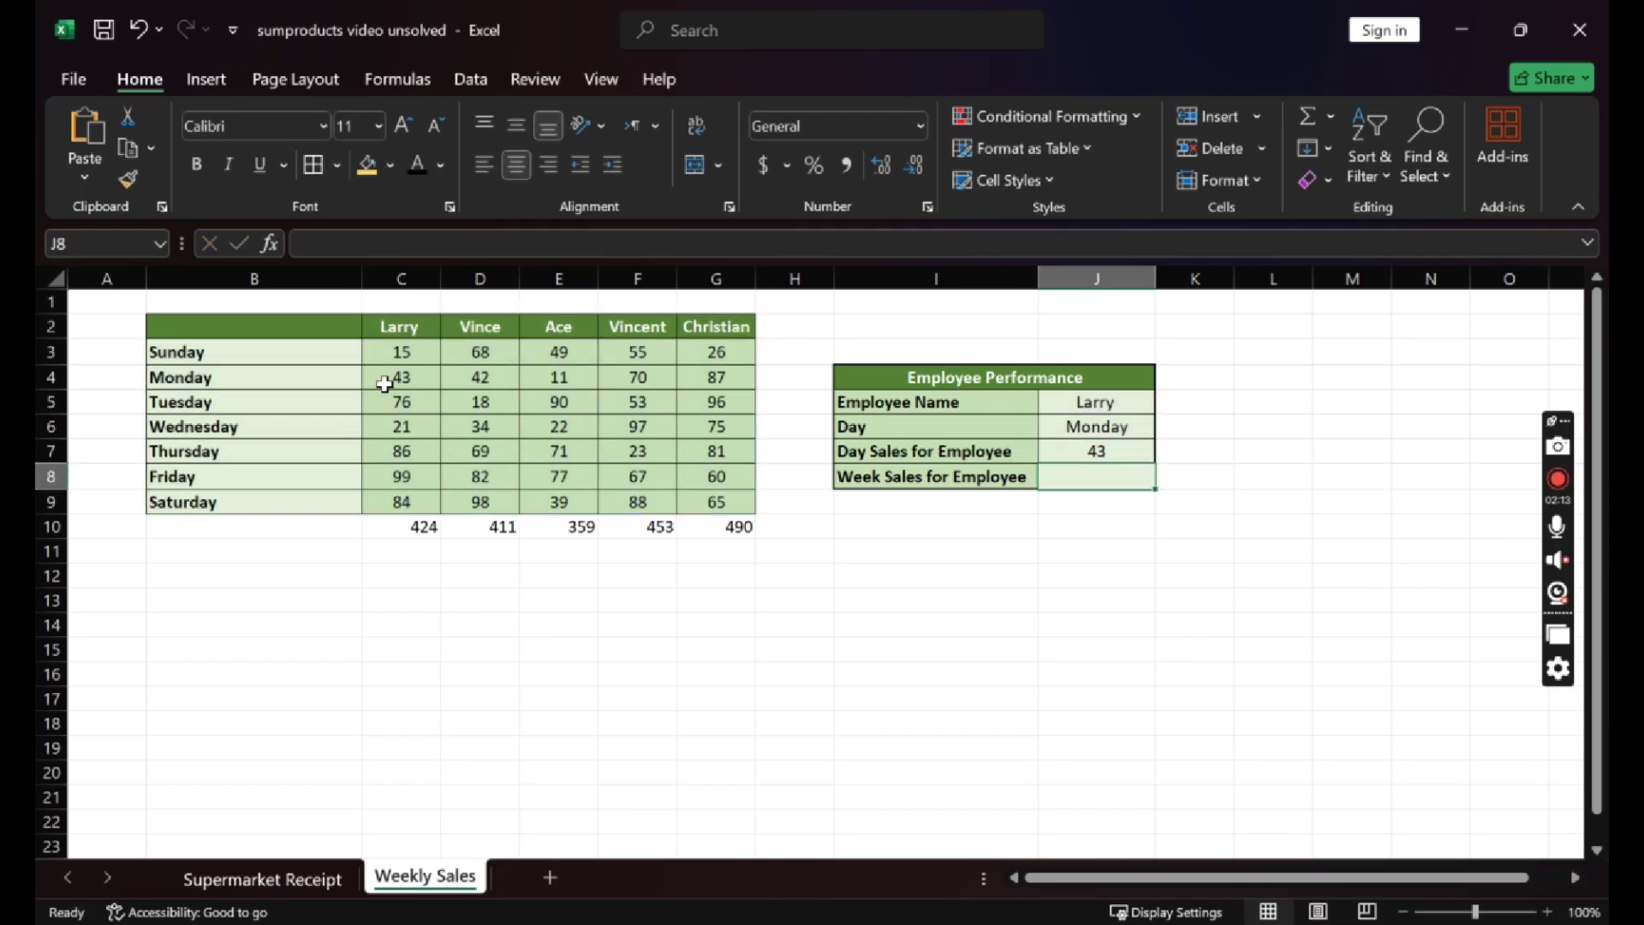
Enter =SUMPRODUCT(C3:G9*(C2:G2=J5)) in J8, returning Larry's week sales of 424.
left_click(386, 370)
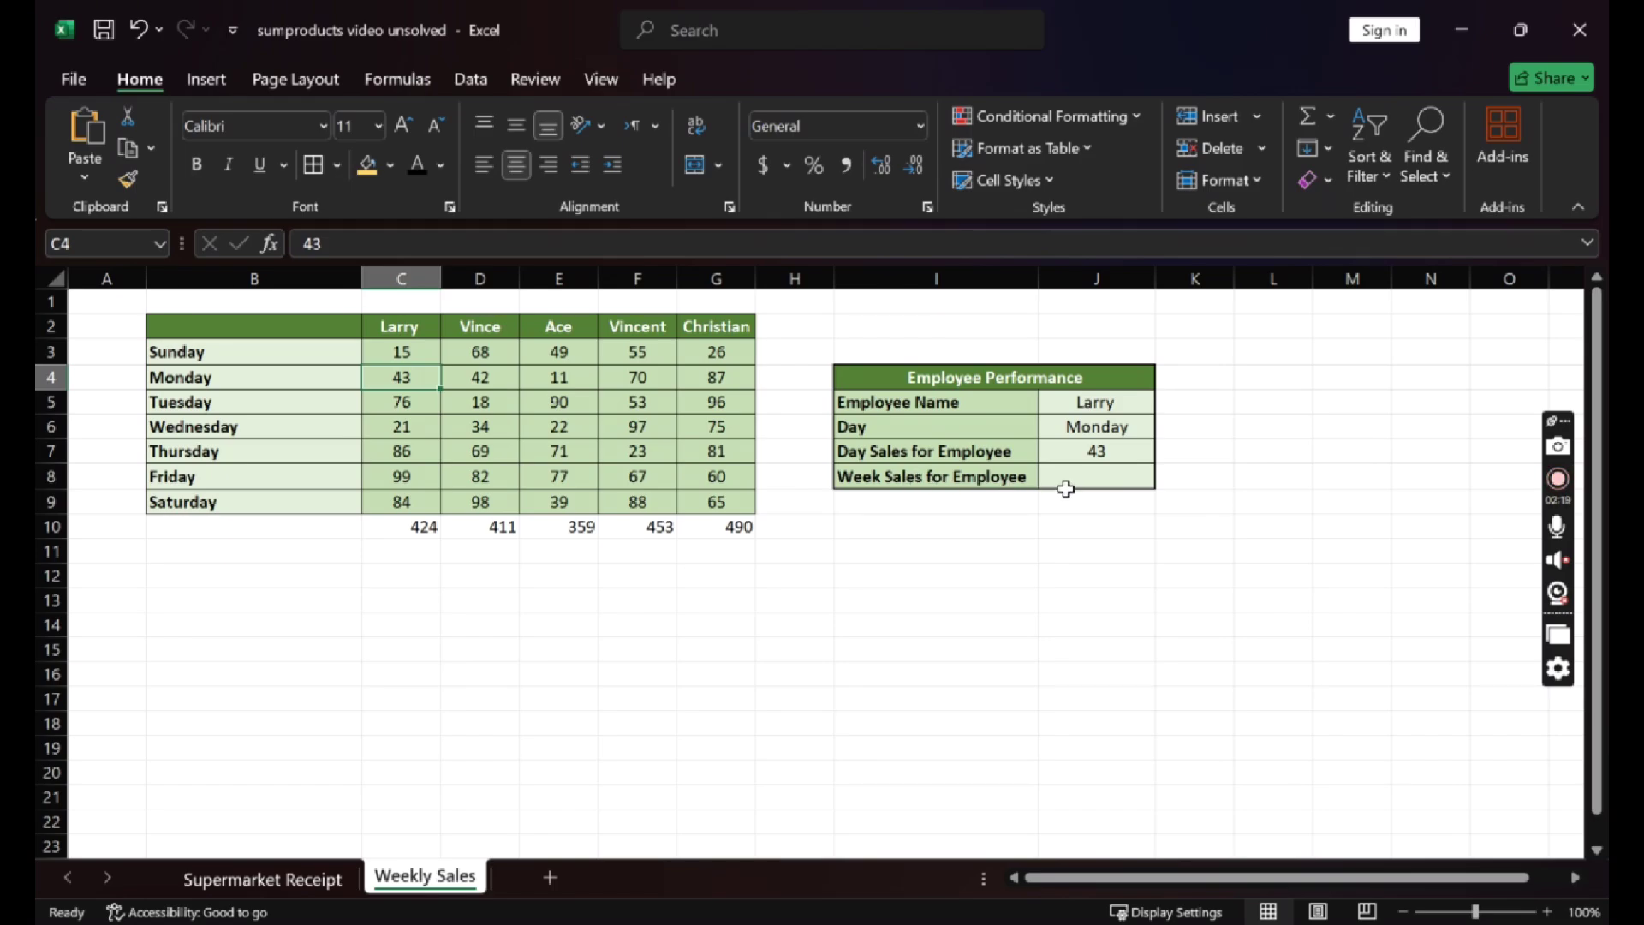
double_click(1064, 477)
type("=su")
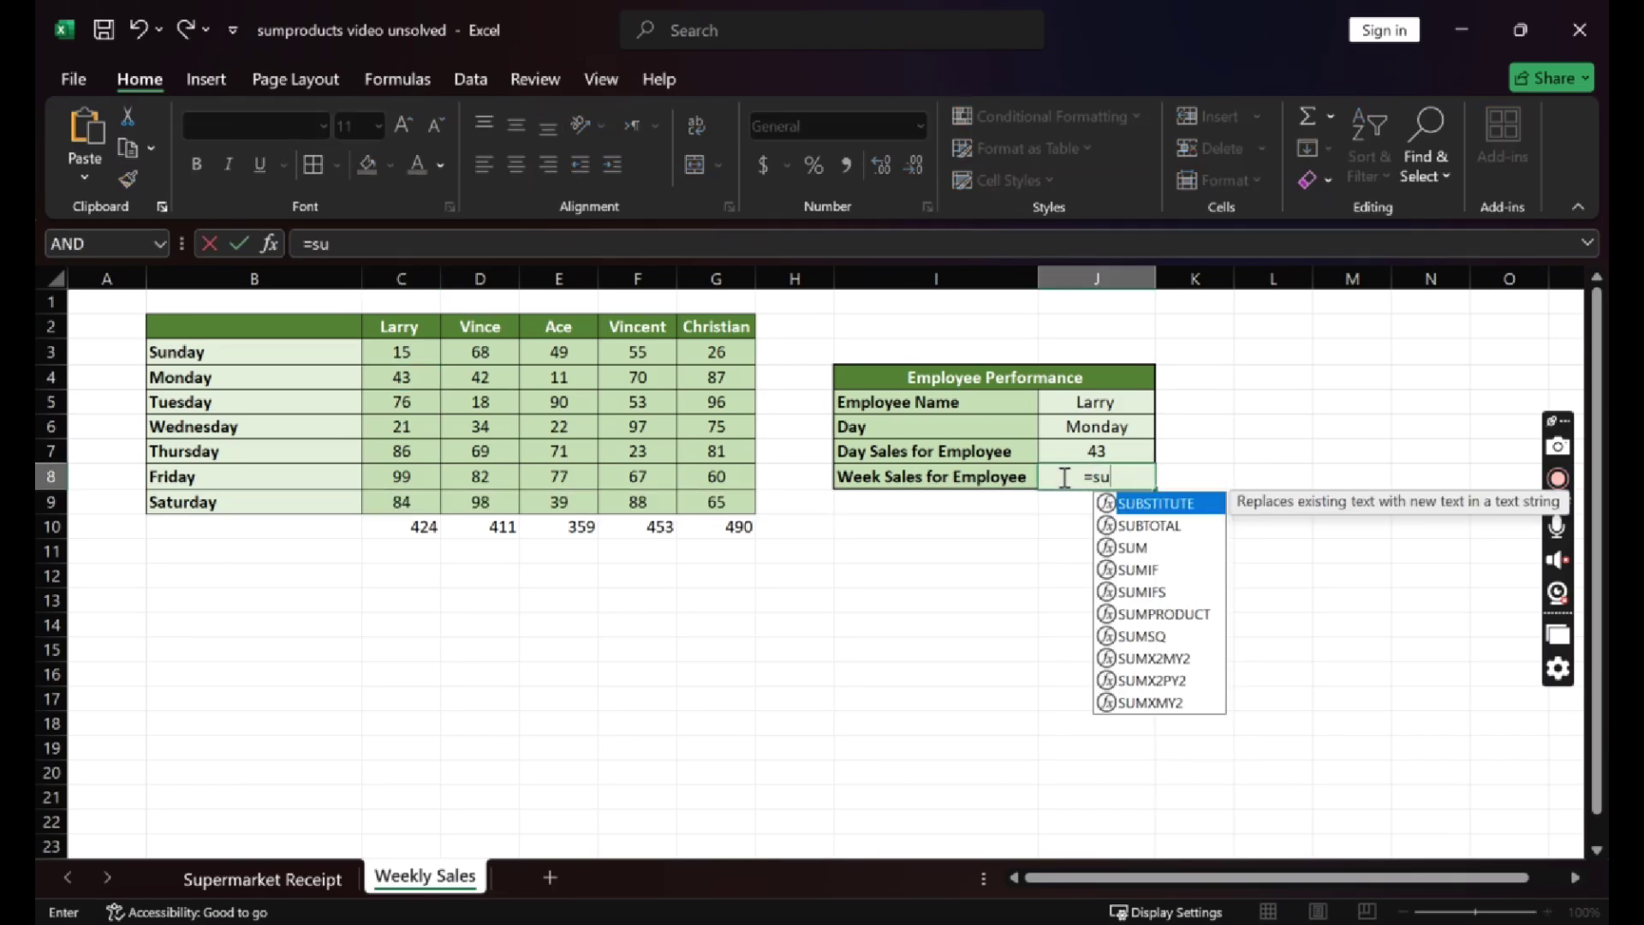
type("mproduct(")
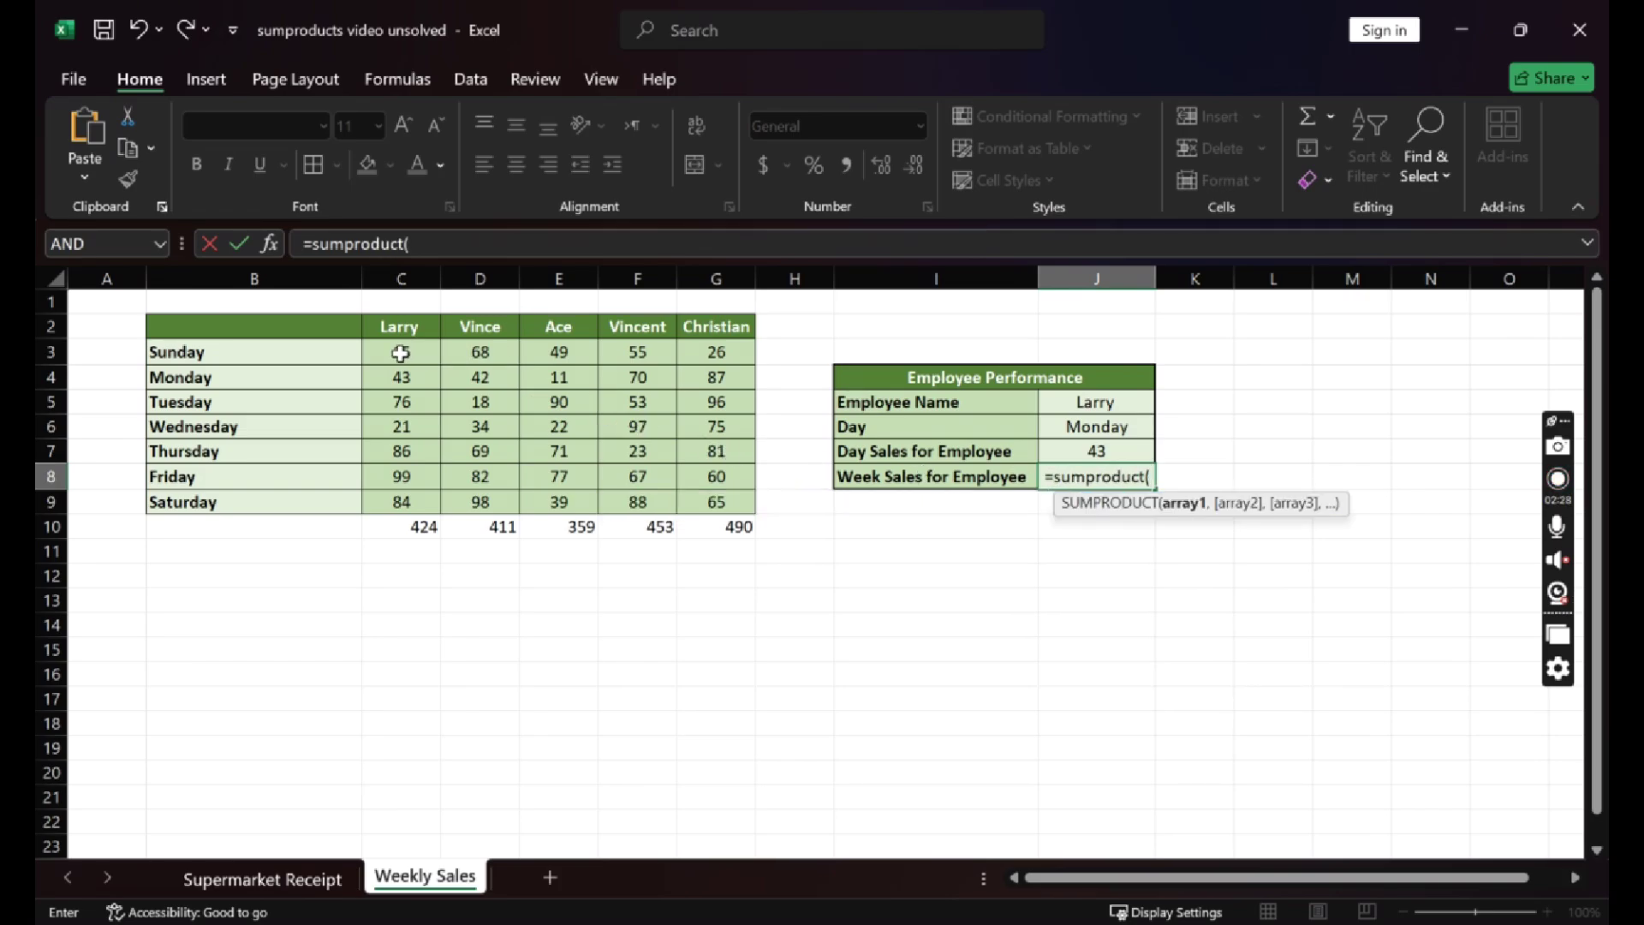
left_click_drag(423, 356, 713, 503)
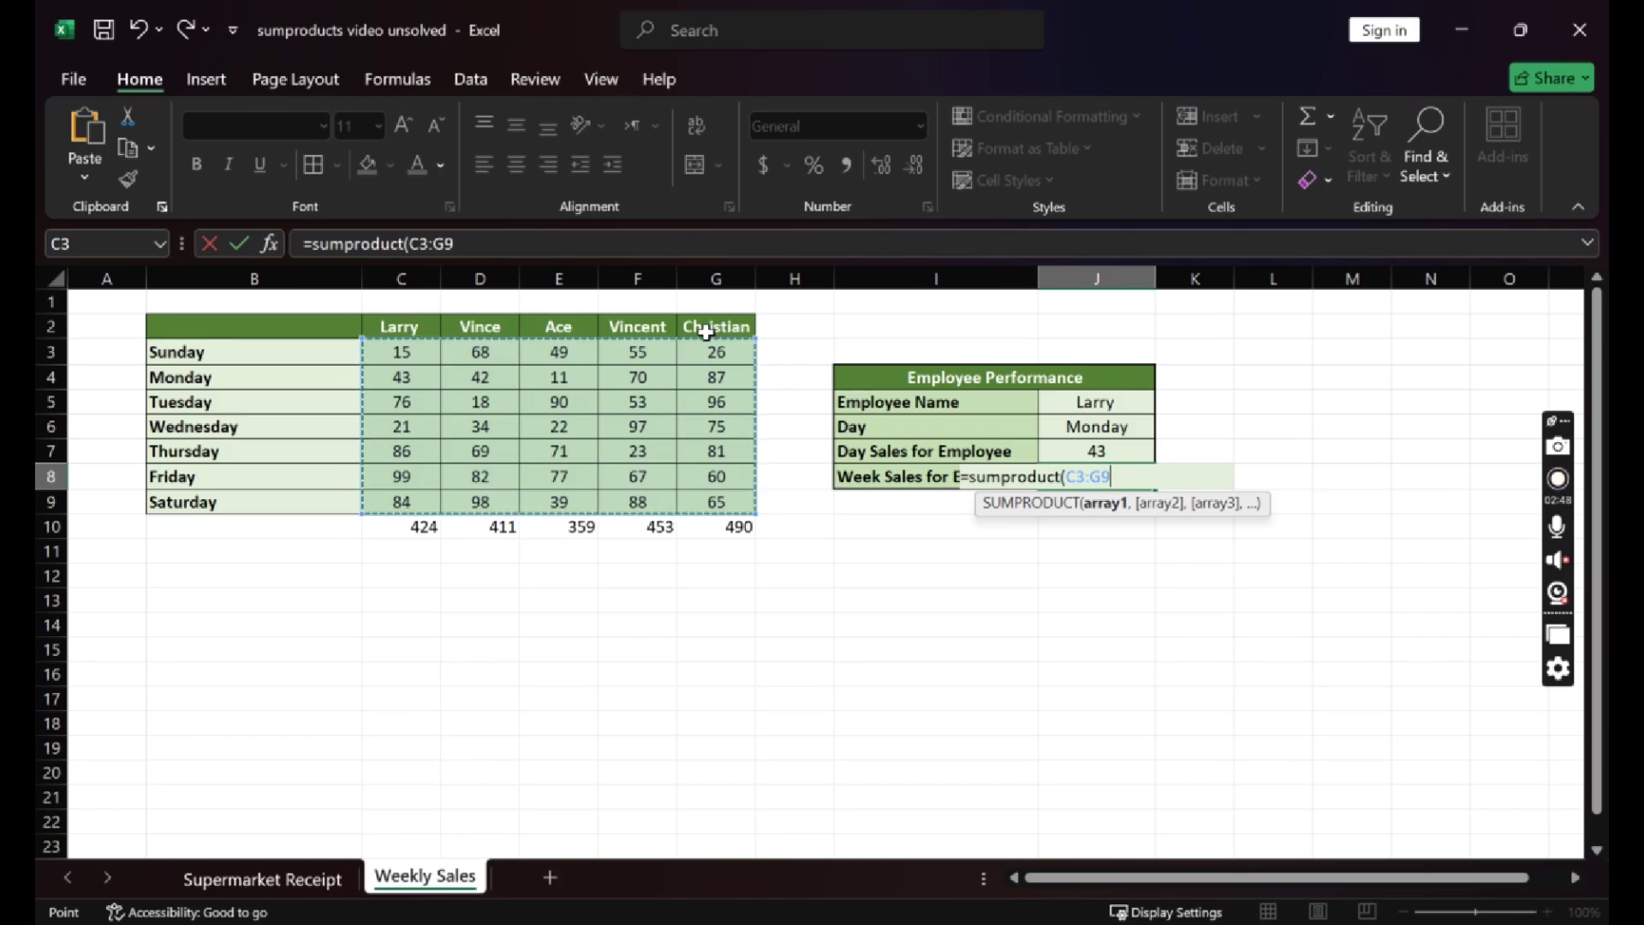
type("*(")
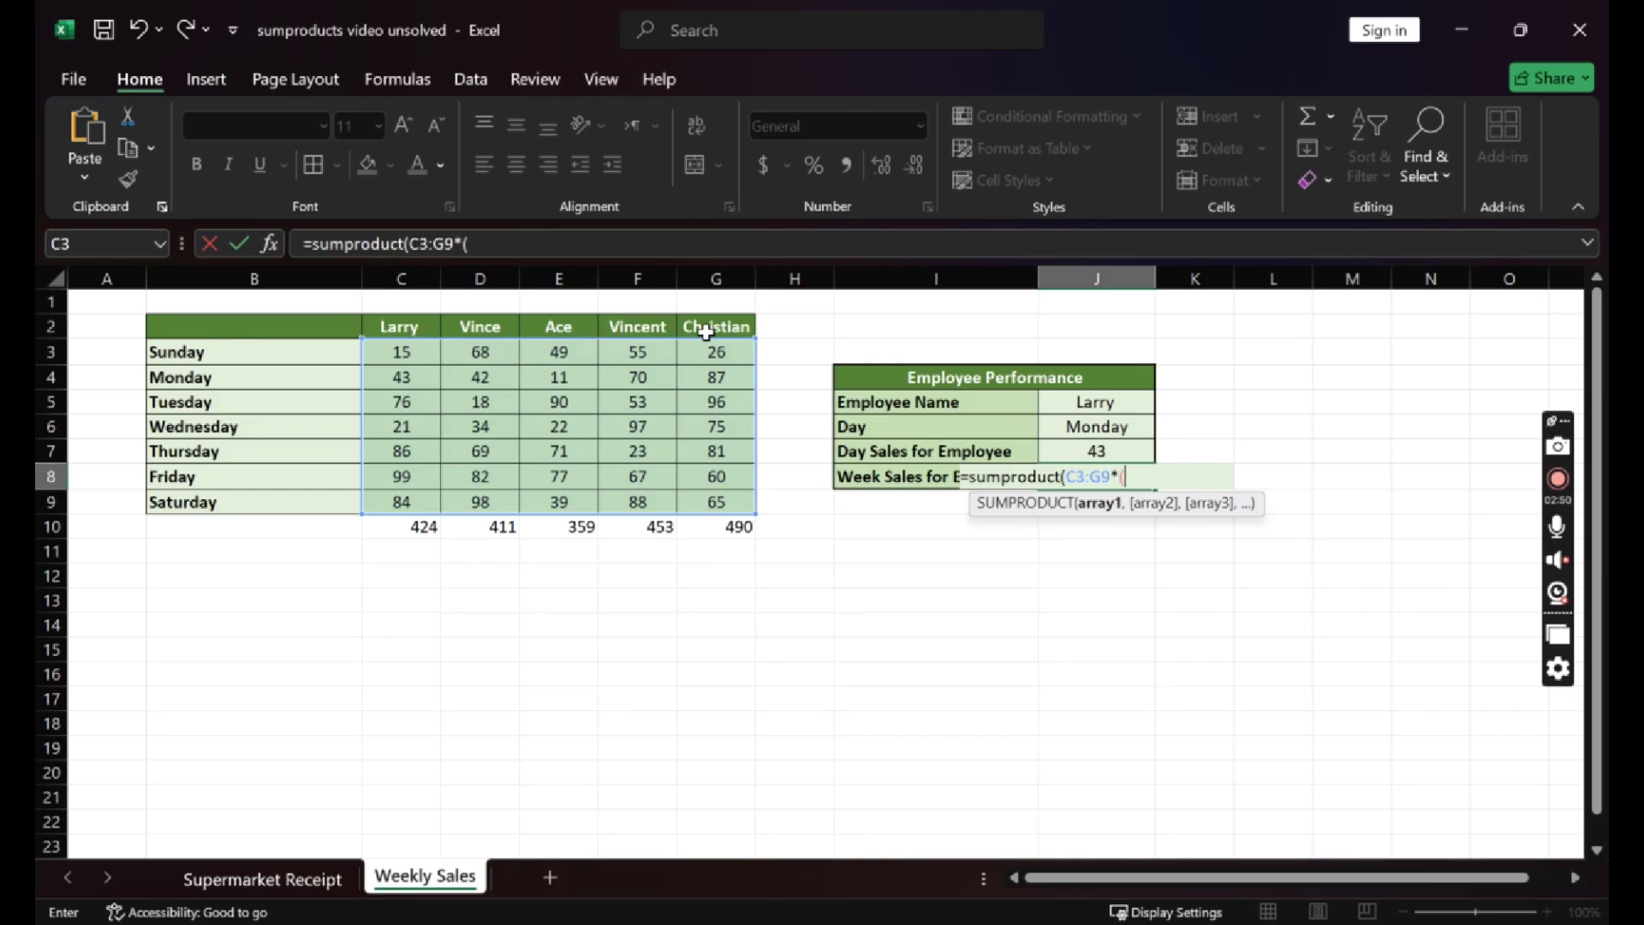
left_click_drag(390, 326, 696, 329)
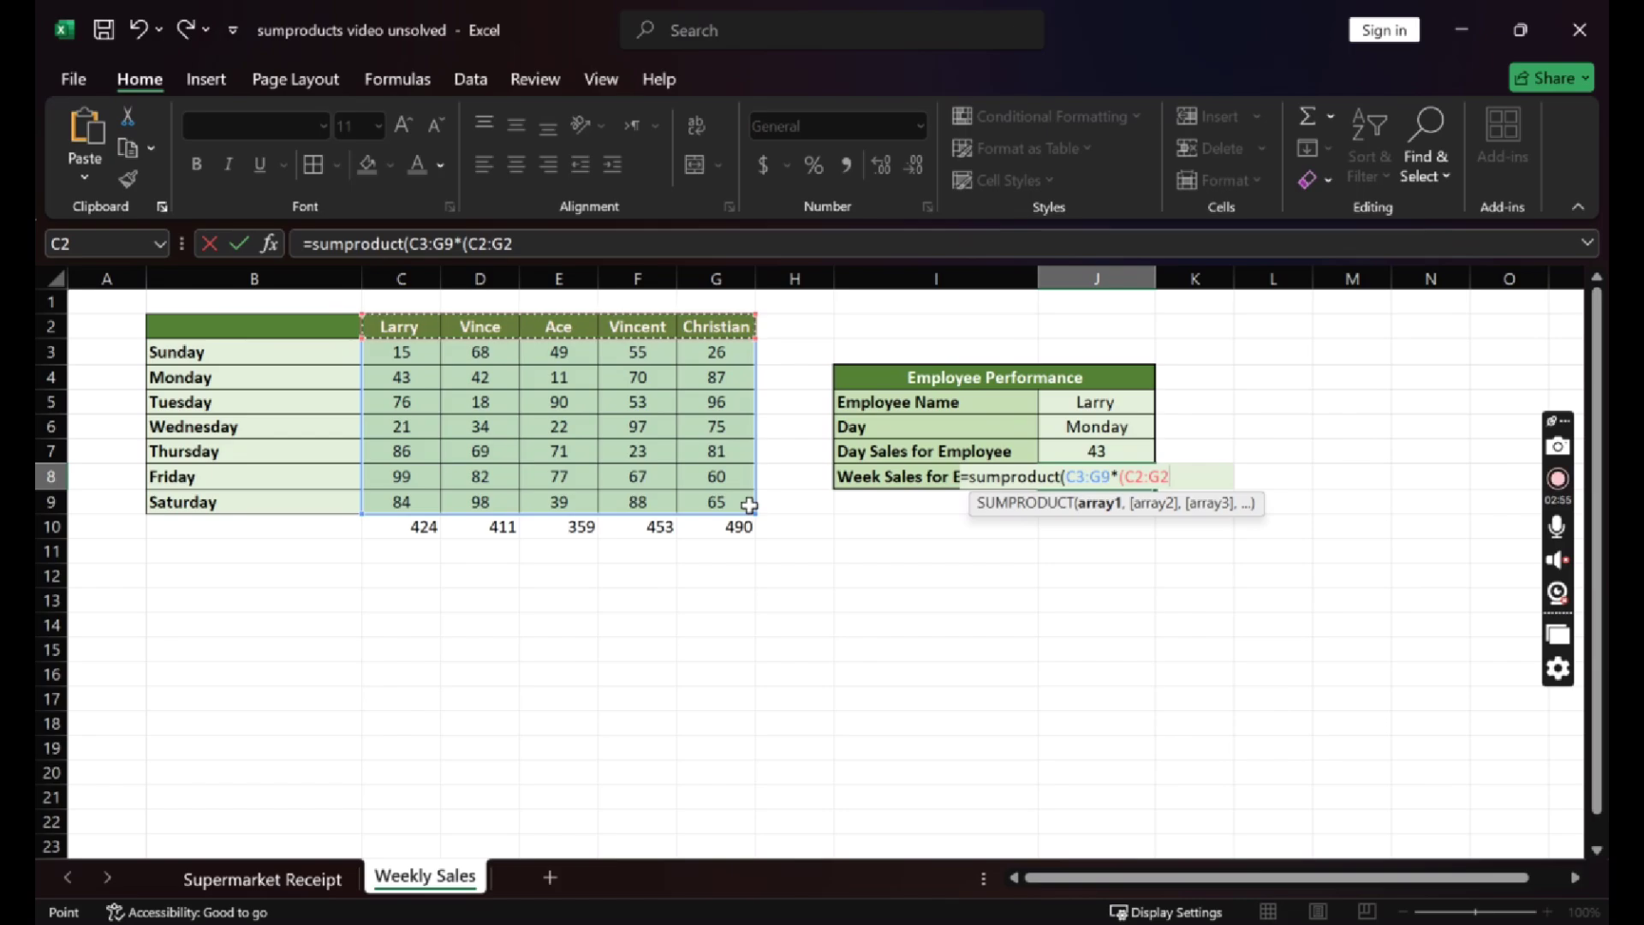
type("=")
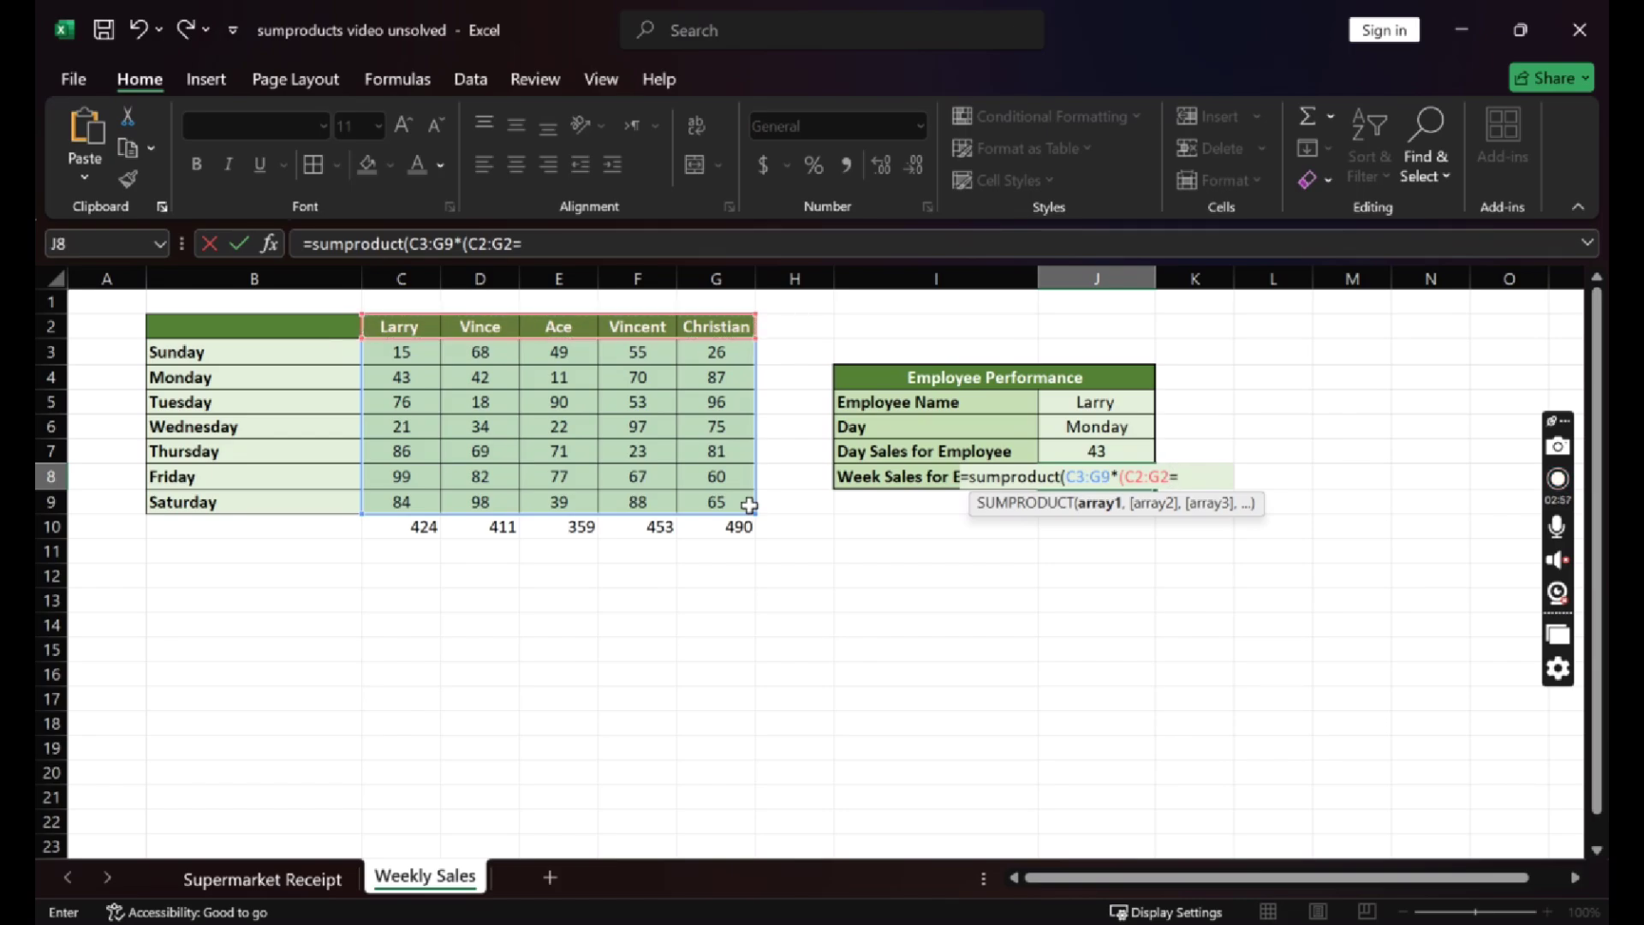
left_click(1104, 406)
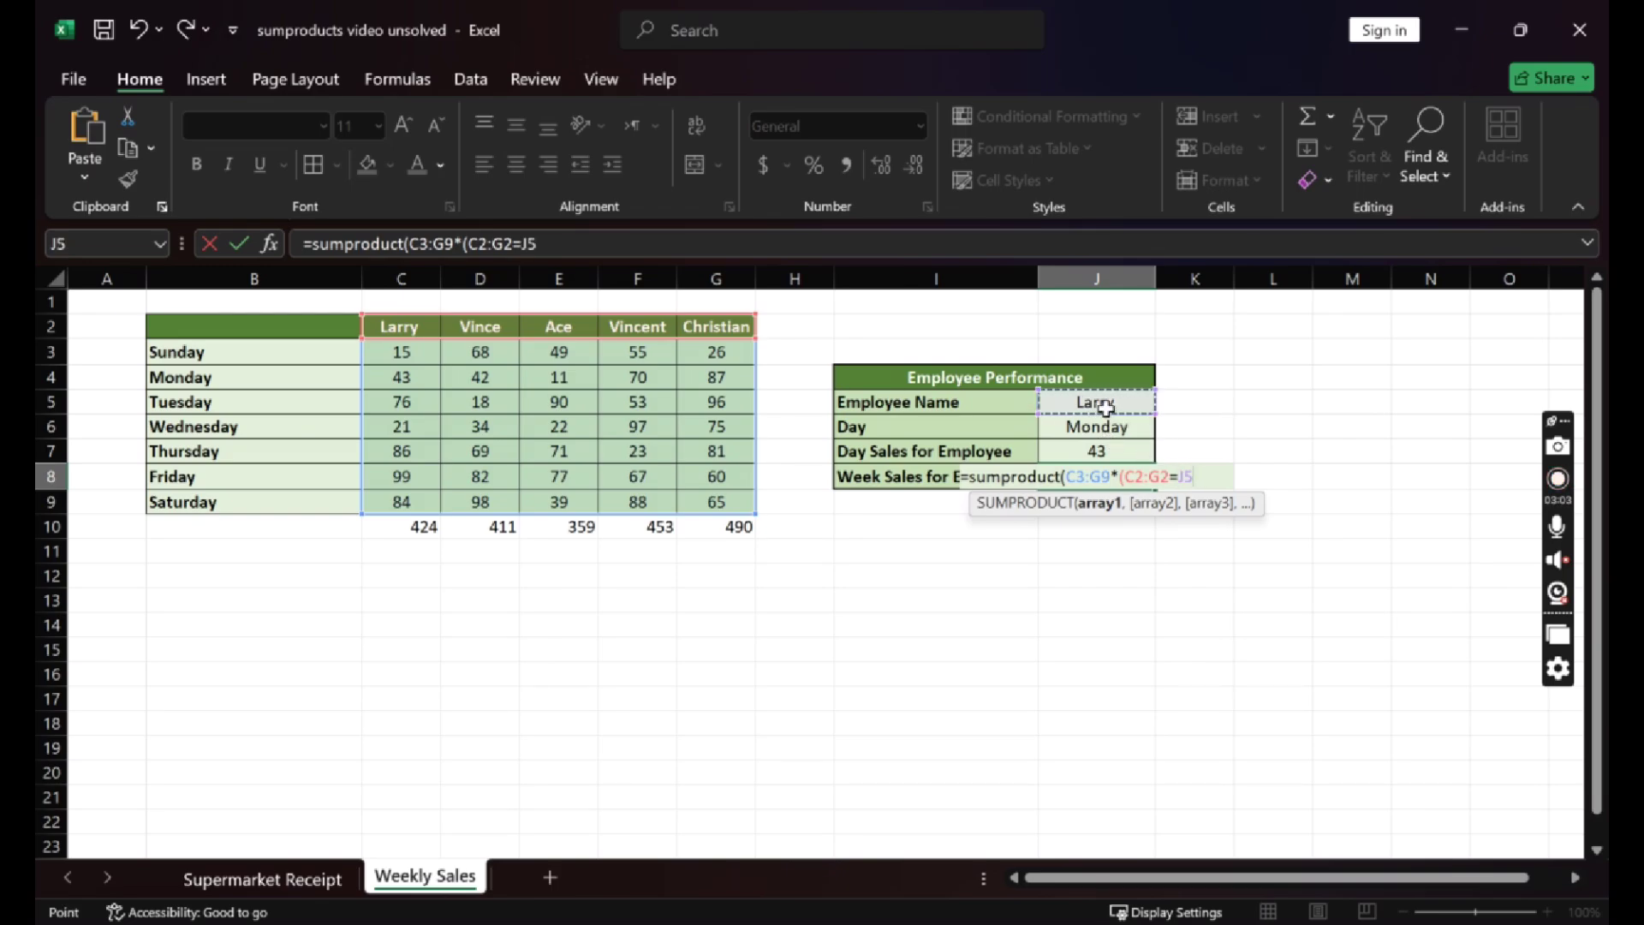
type(")")
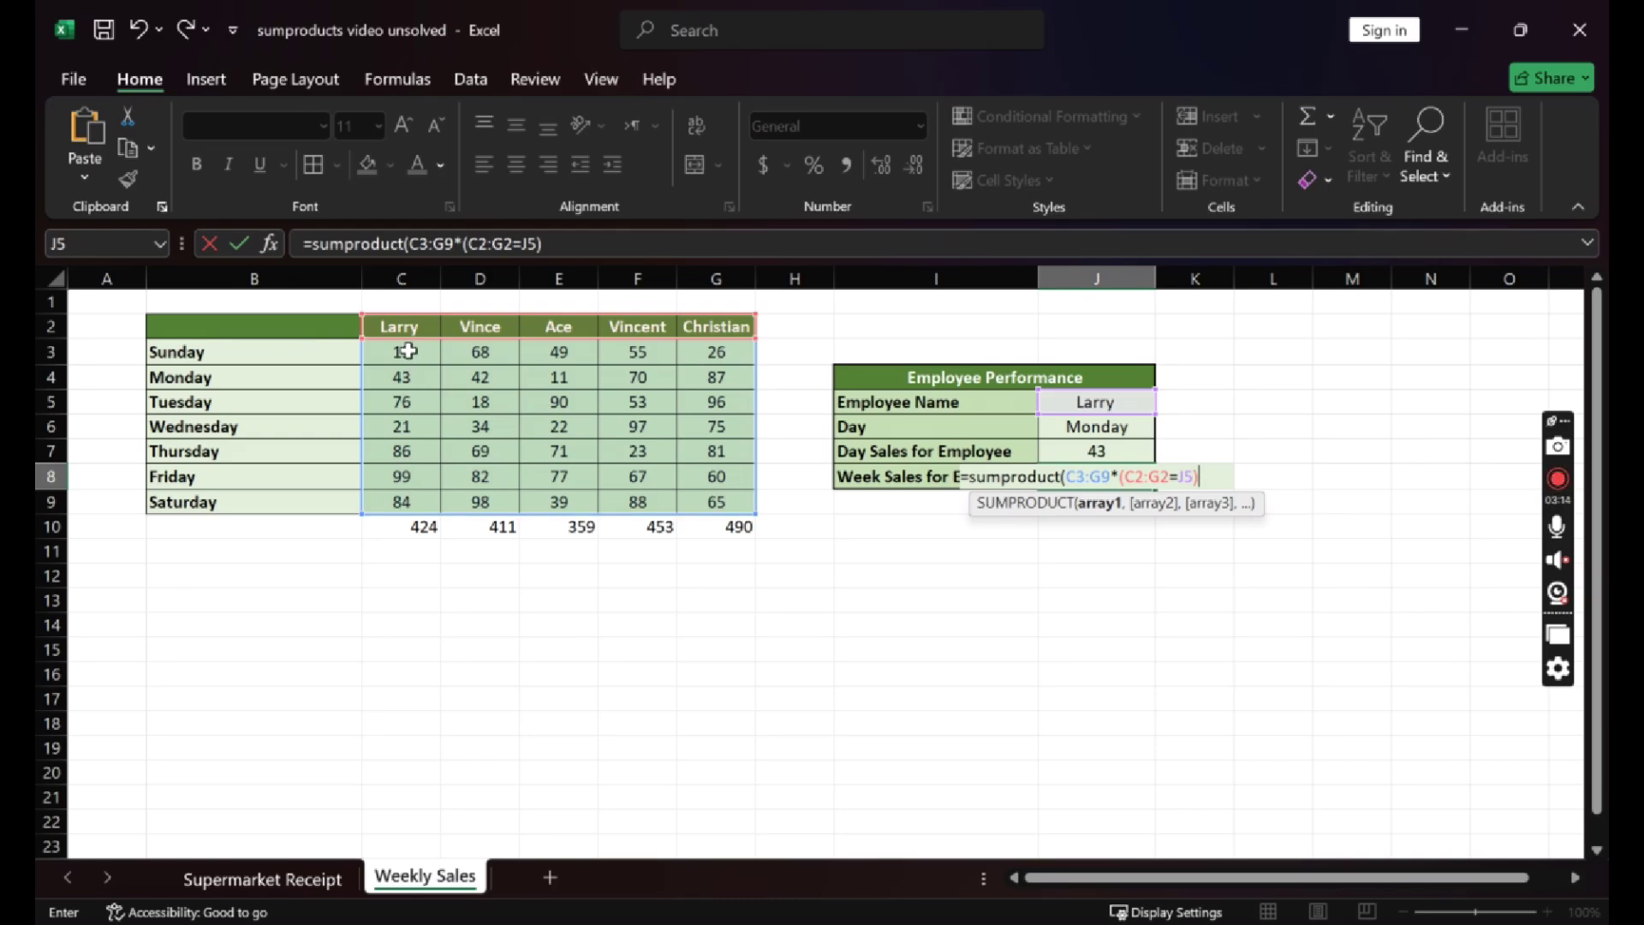
type(")")
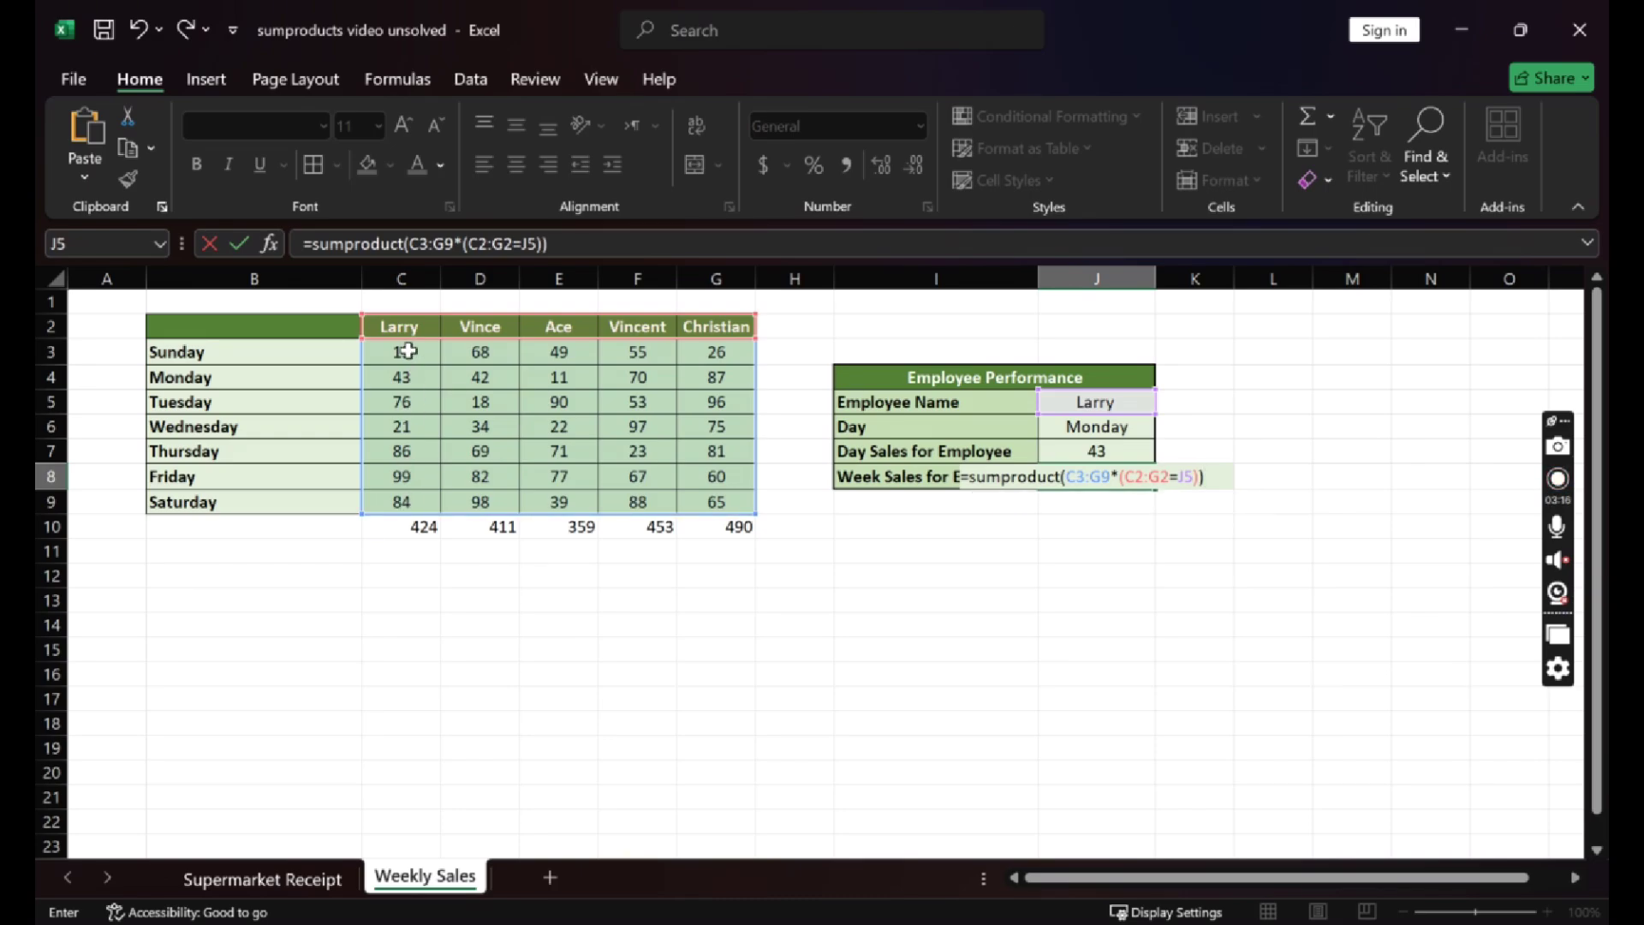
key("Return")
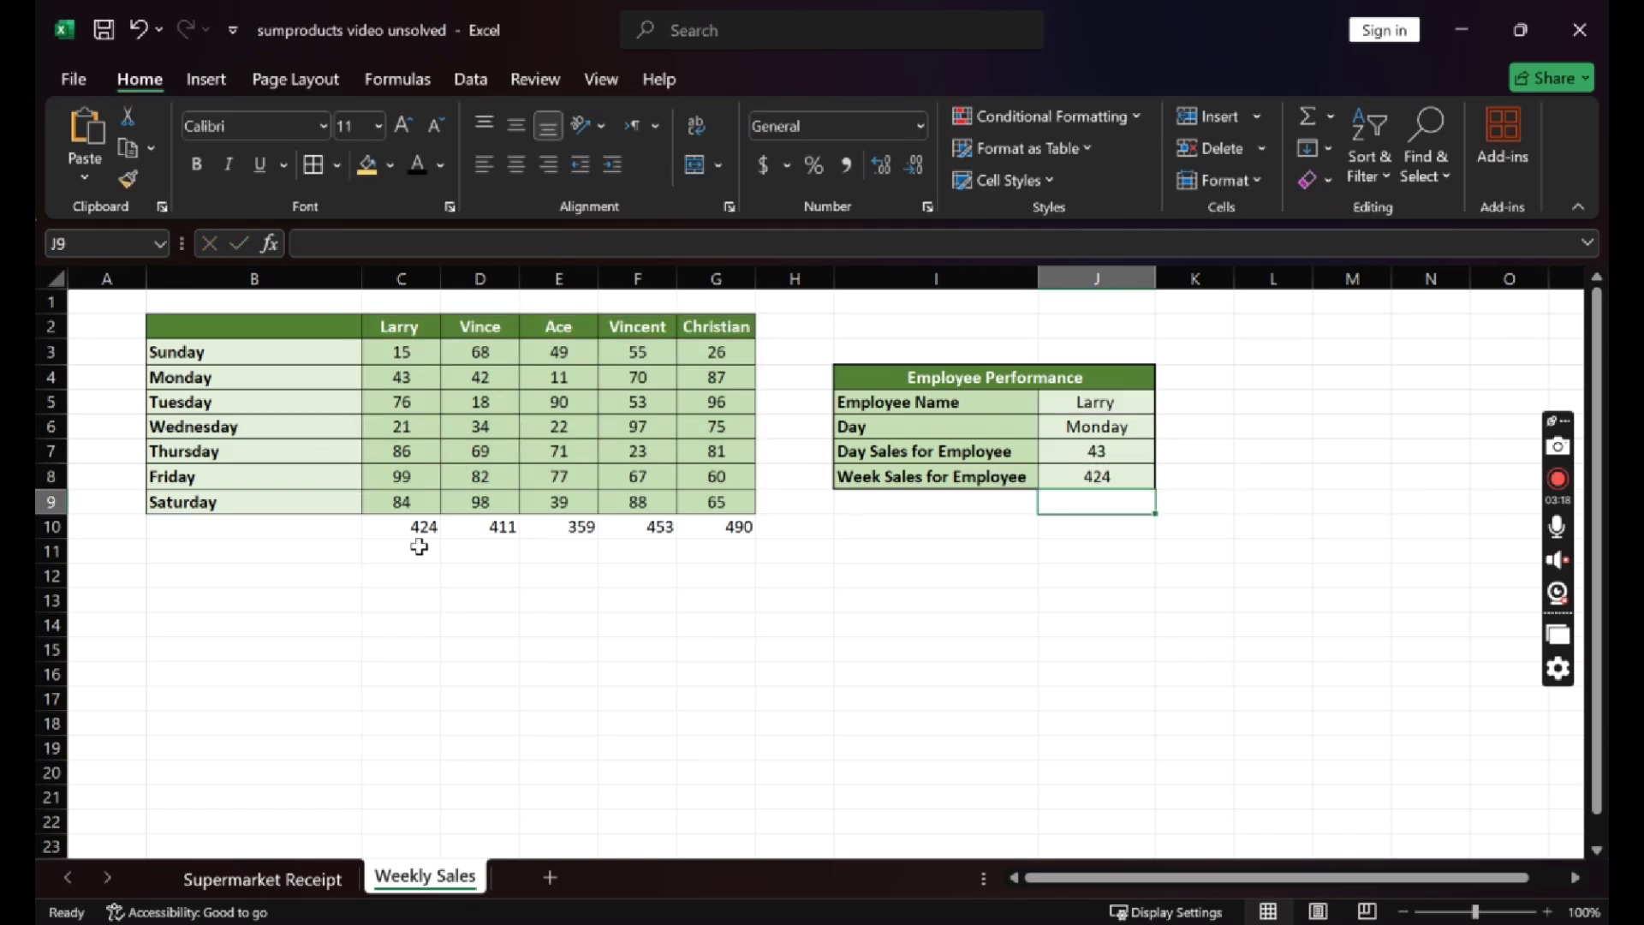
Change the chosen day in J6 from Monday to Friday, updating day sales to 99.
left_click(417, 536)
left_click(1093, 476)
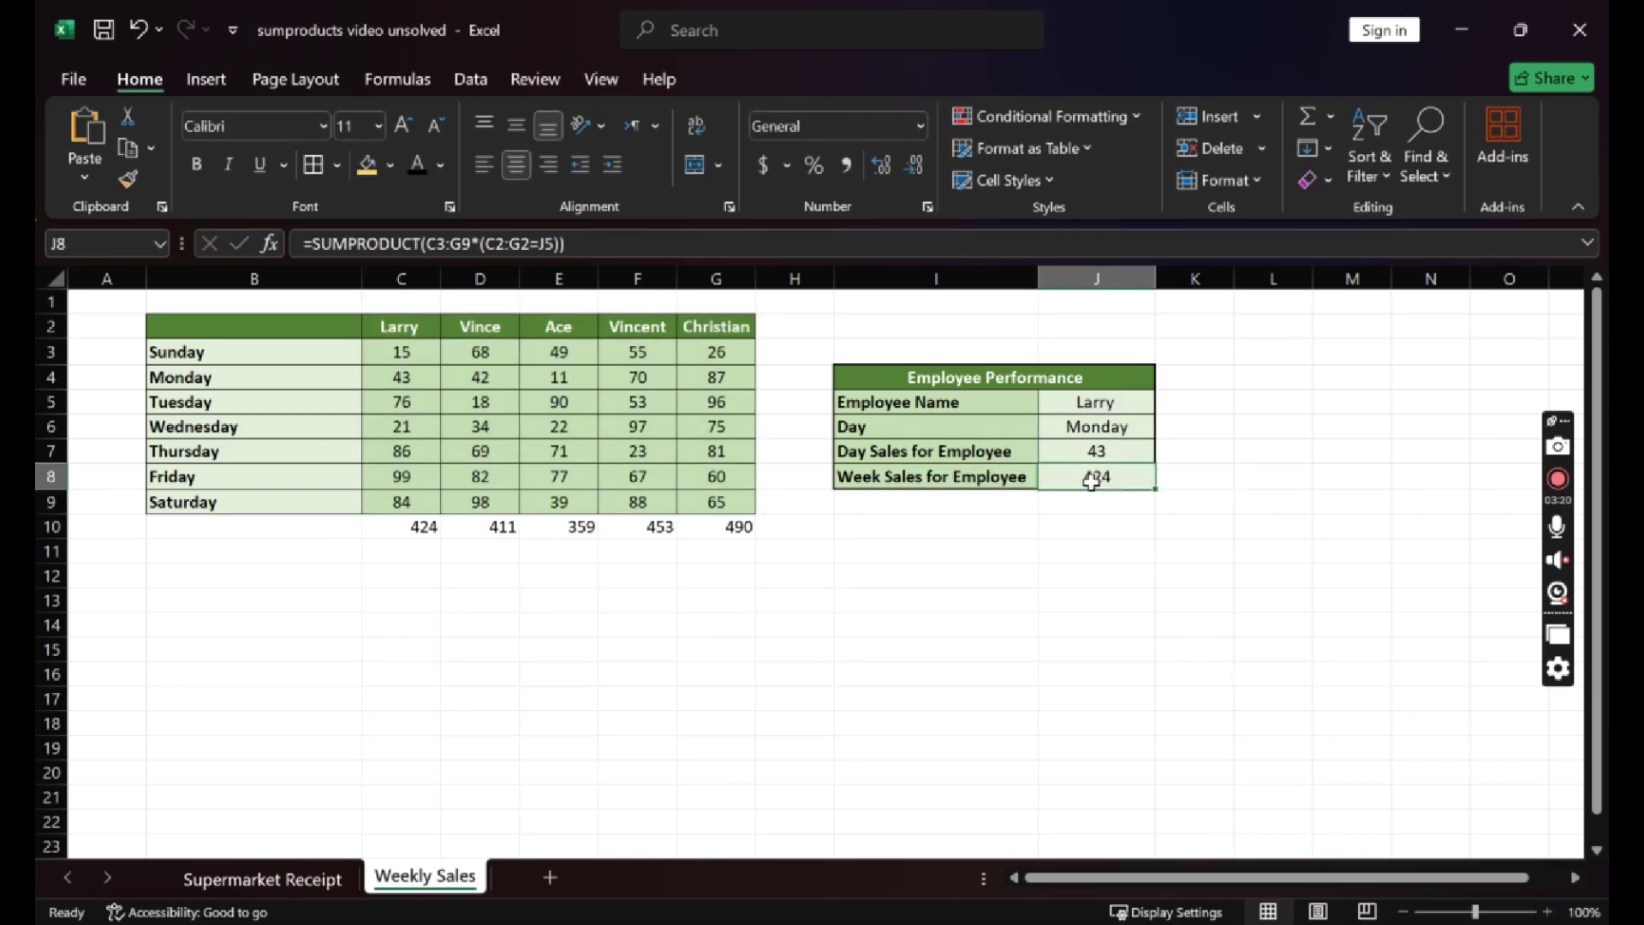
left_click(1108, 427)
type("Friday")
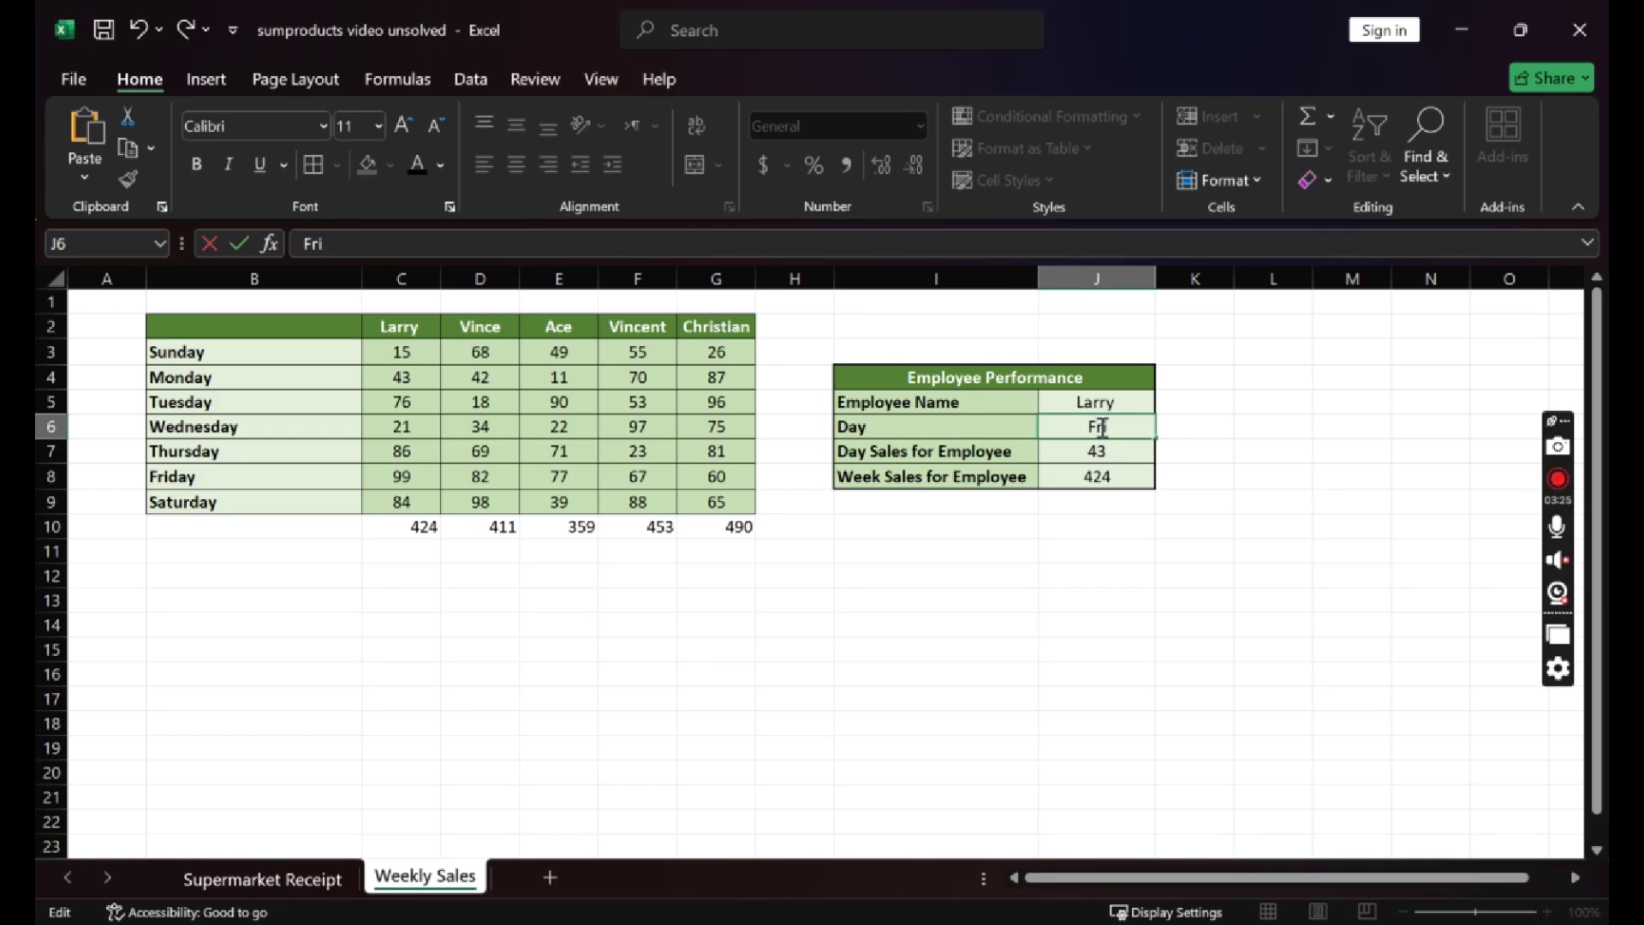
left_click(1053, 654)
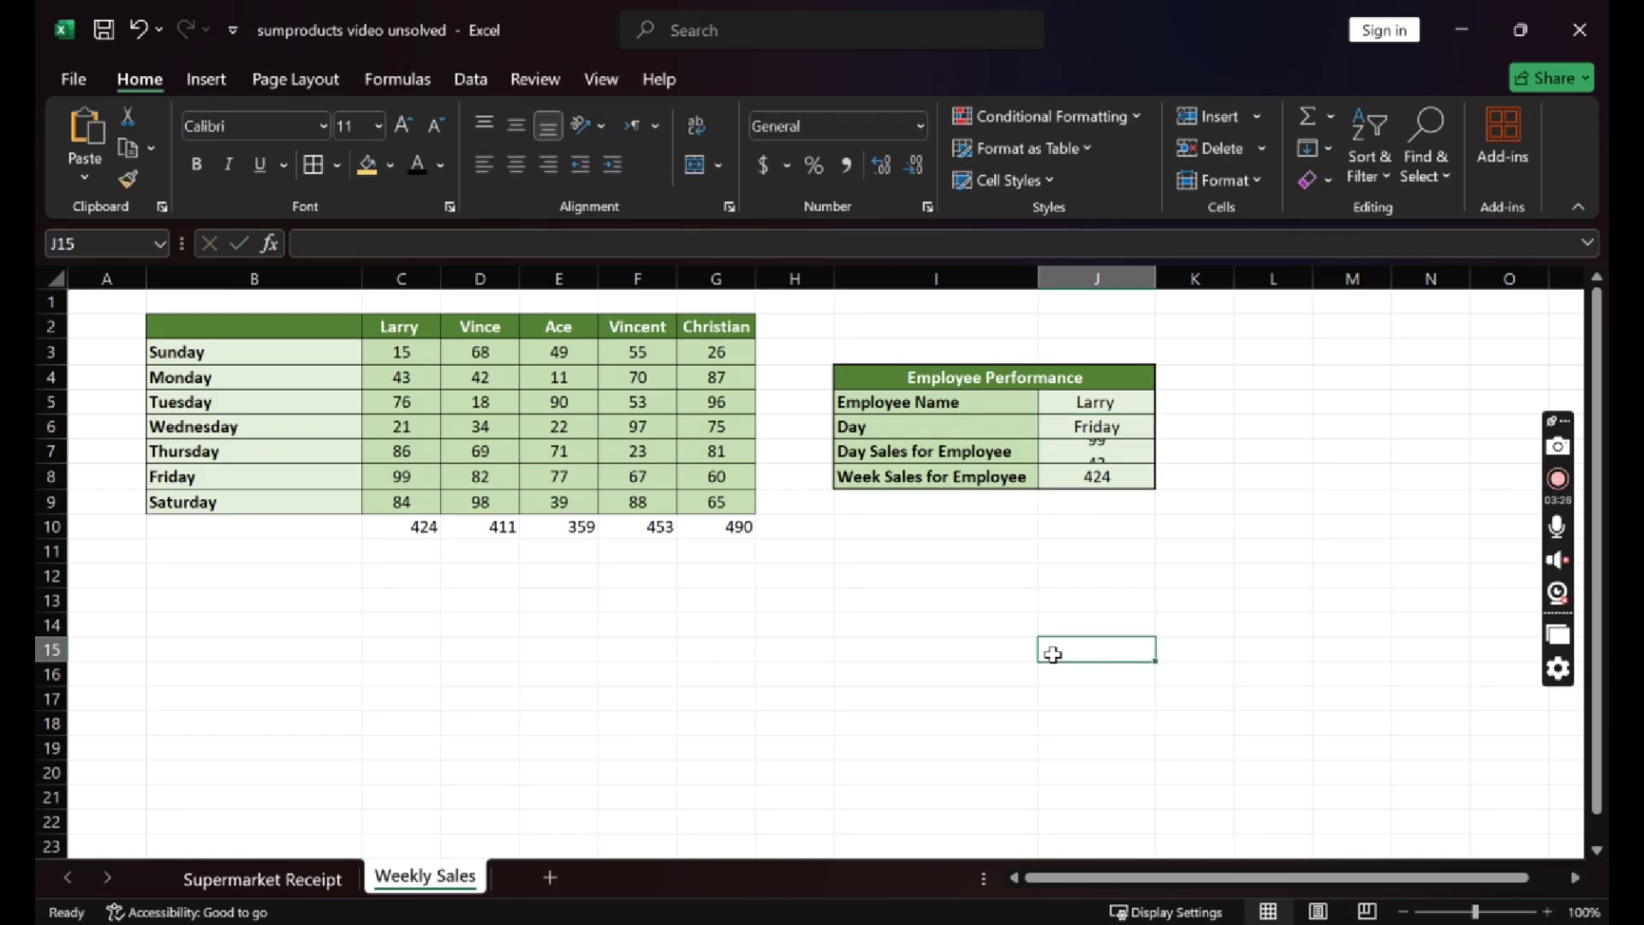
Review the day and week sales formulas against the chosen employee and day.
left_click(1102, 456)
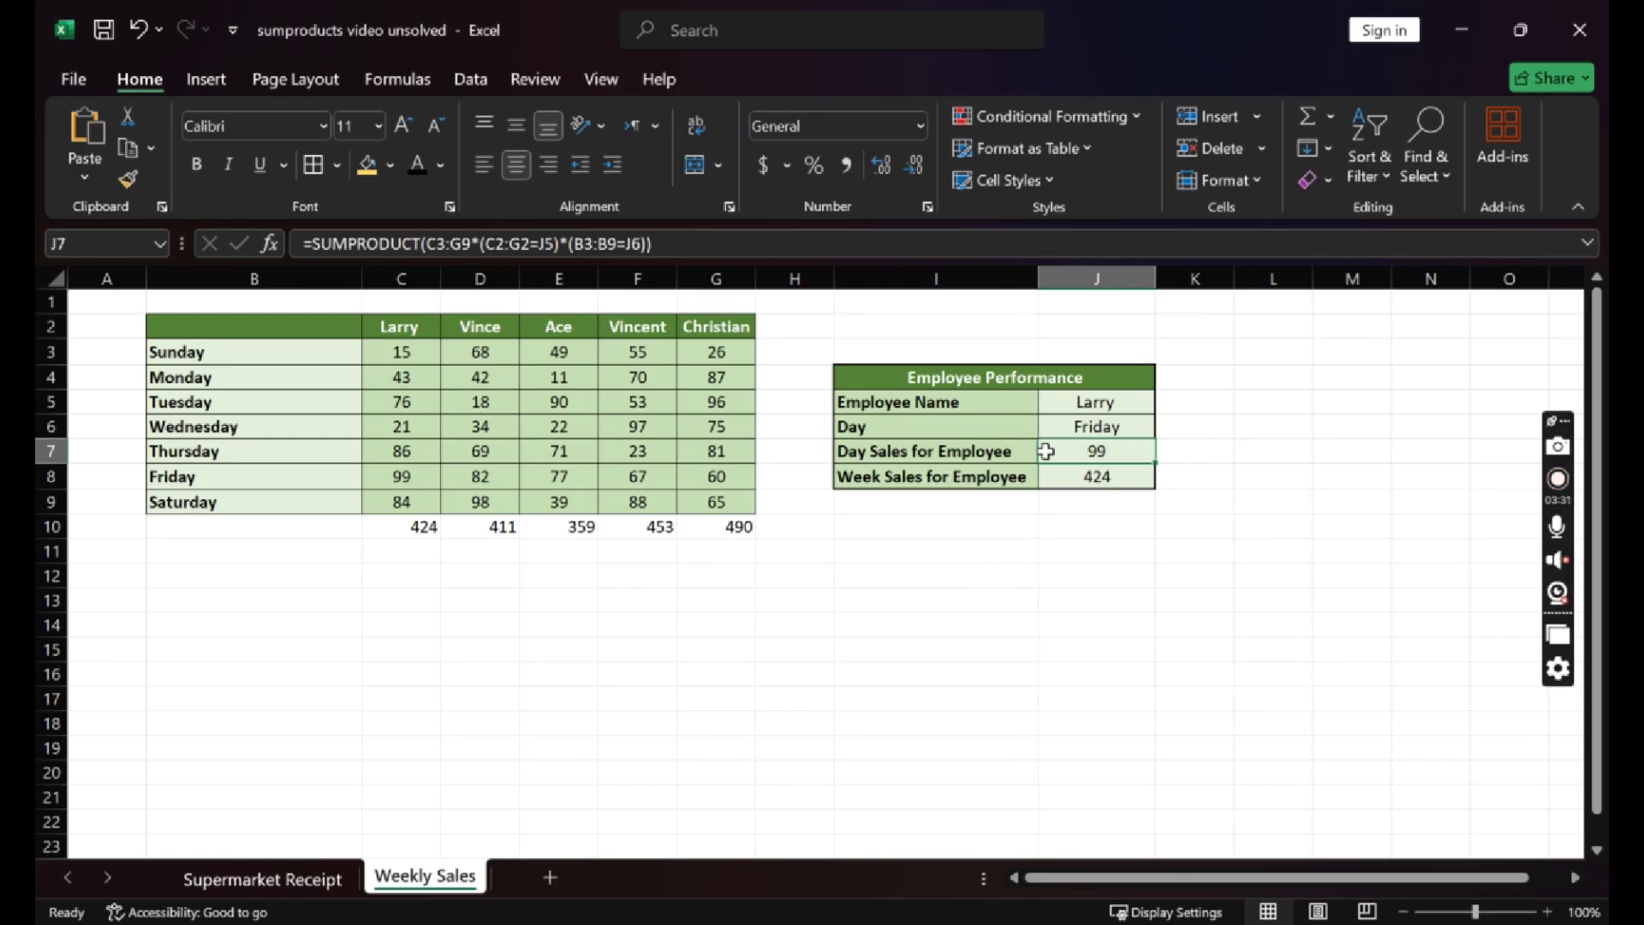
left_click(1089, 404)
left_click(1091, 427)
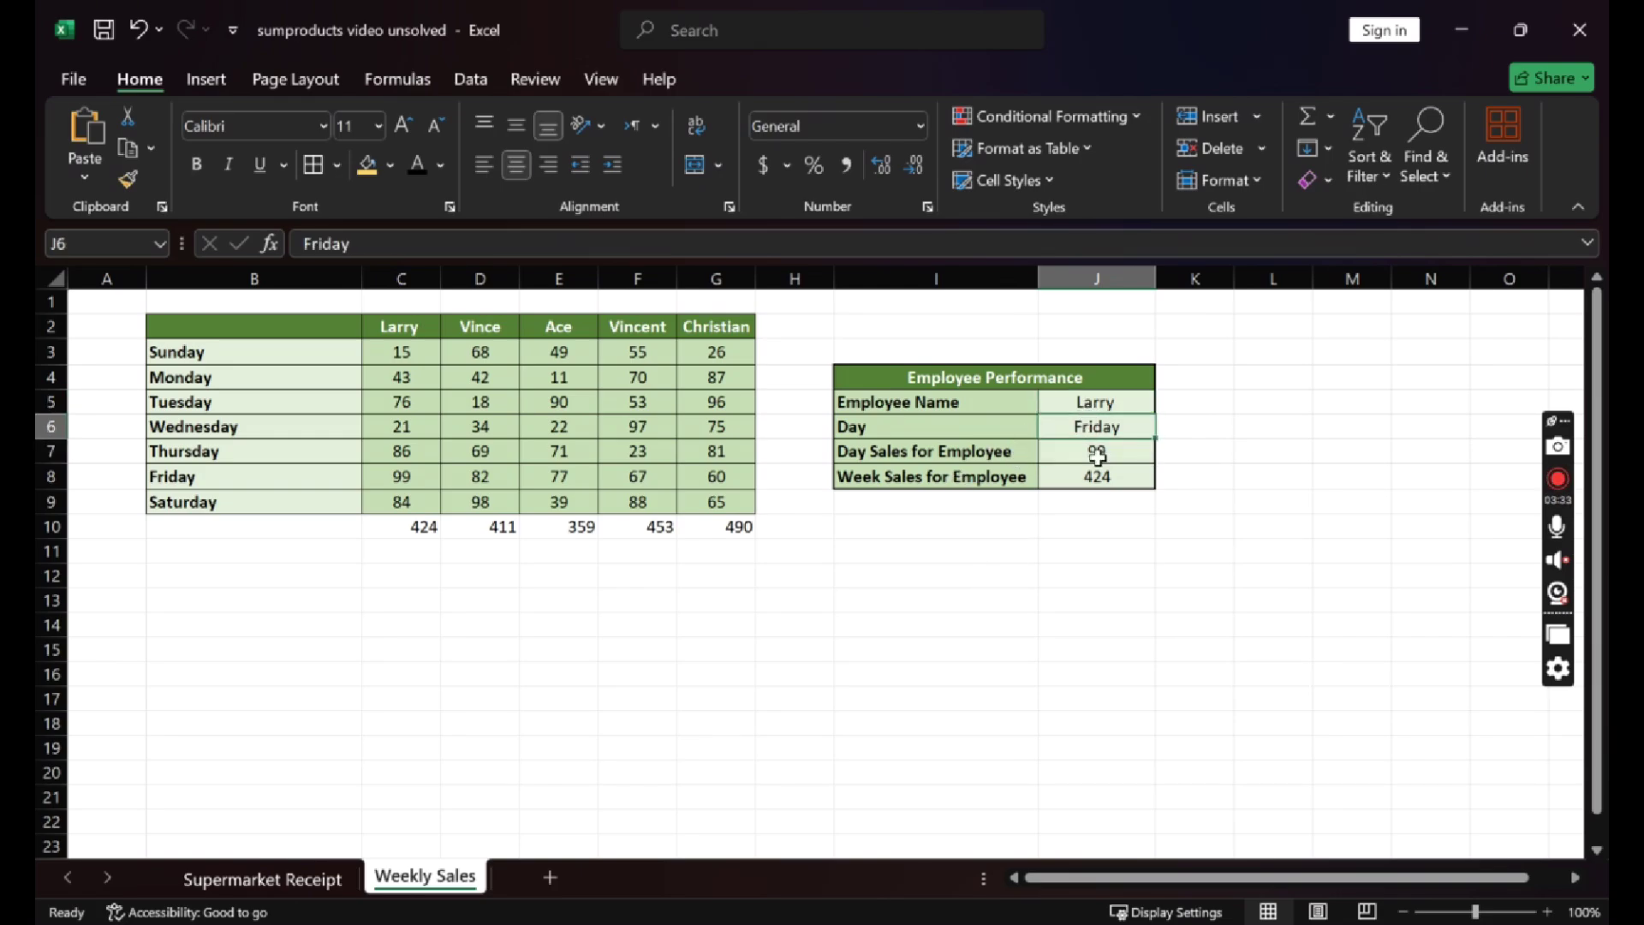
left_click(1104, 481)
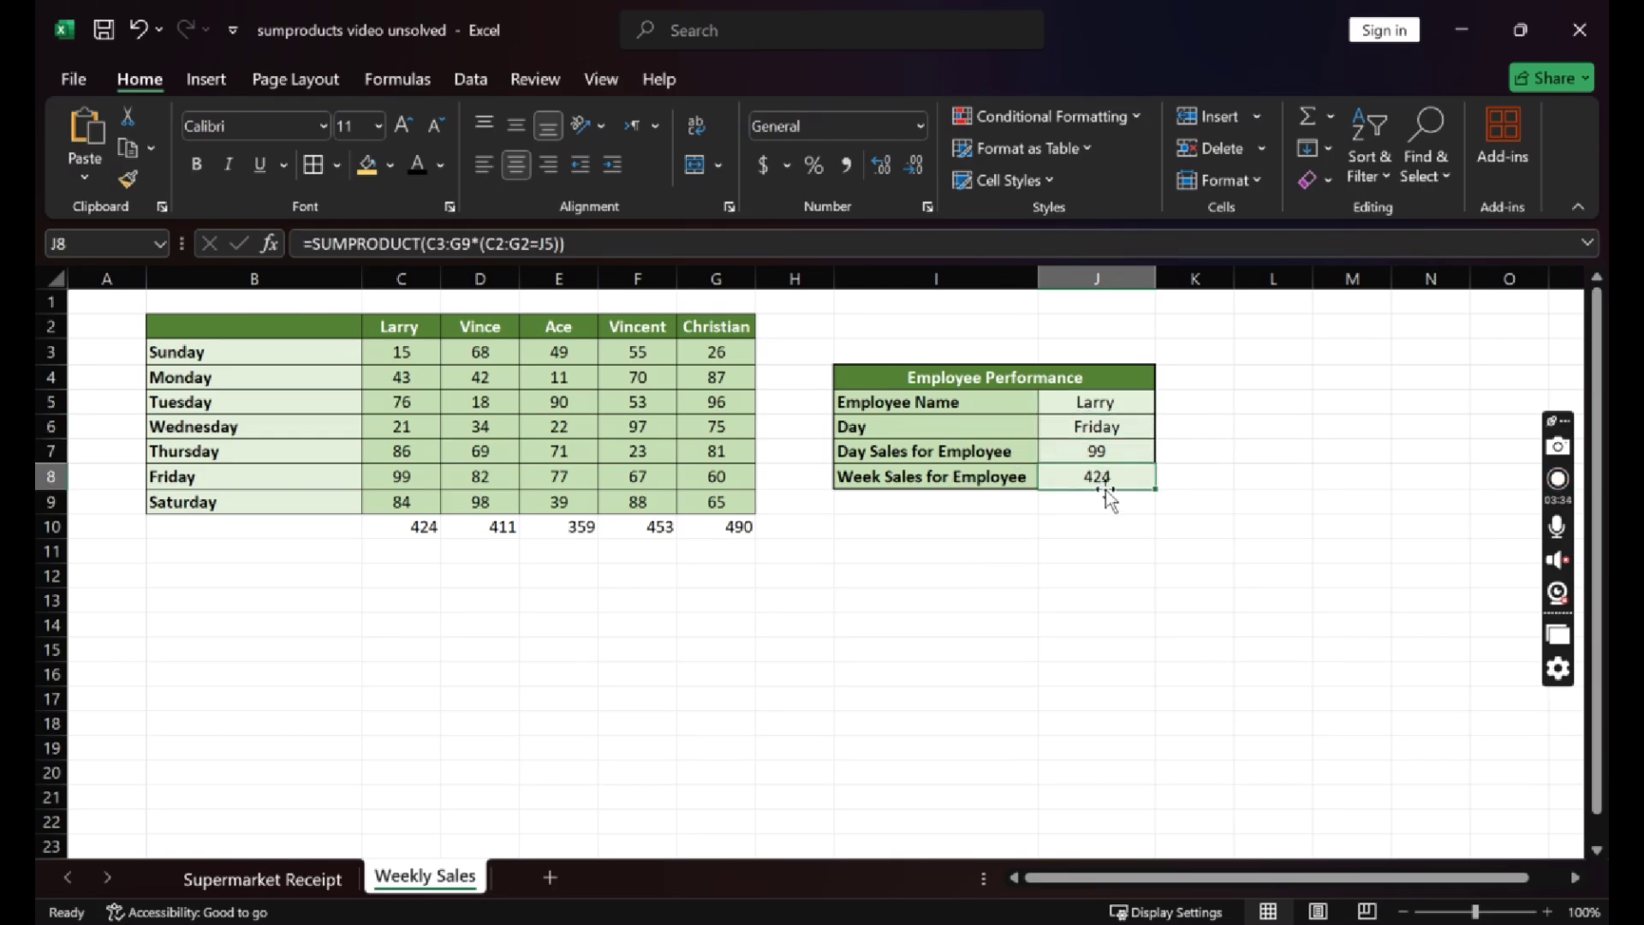
left_click(1076, 452)
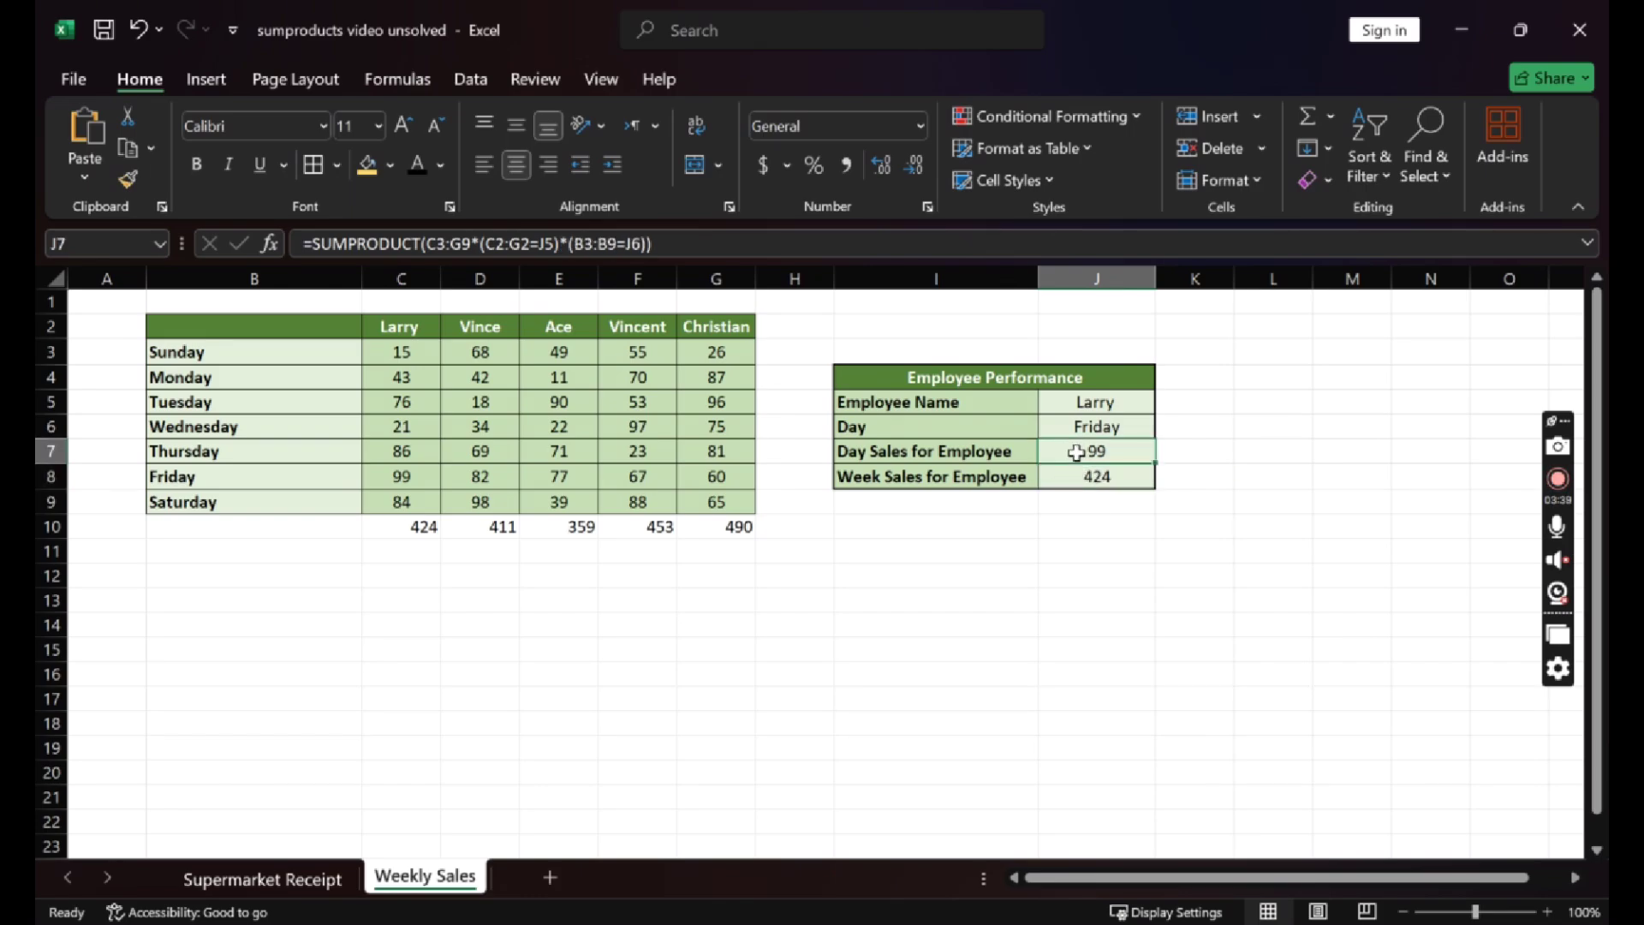